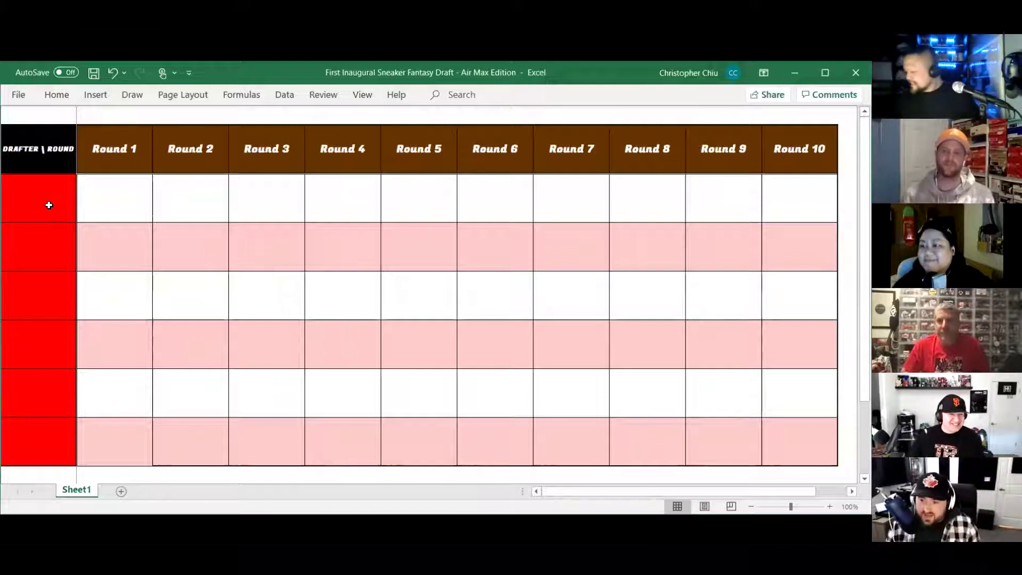
Enter the first three drafters' names in the first three rows of the drafter column.
{"action": "left_click", "coordinate": [51, 189]}
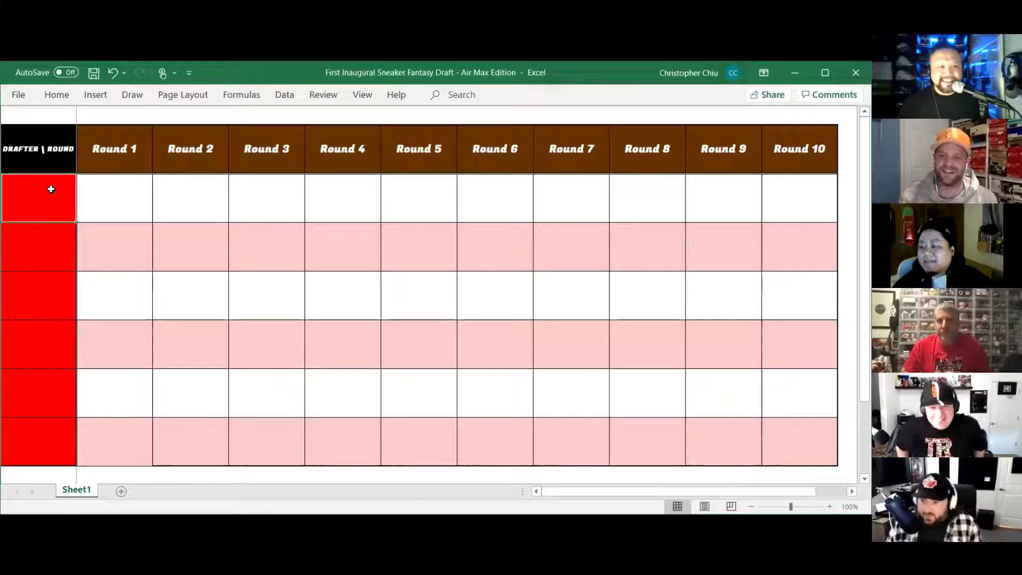
{"action": "type", "text": "Jon R"}
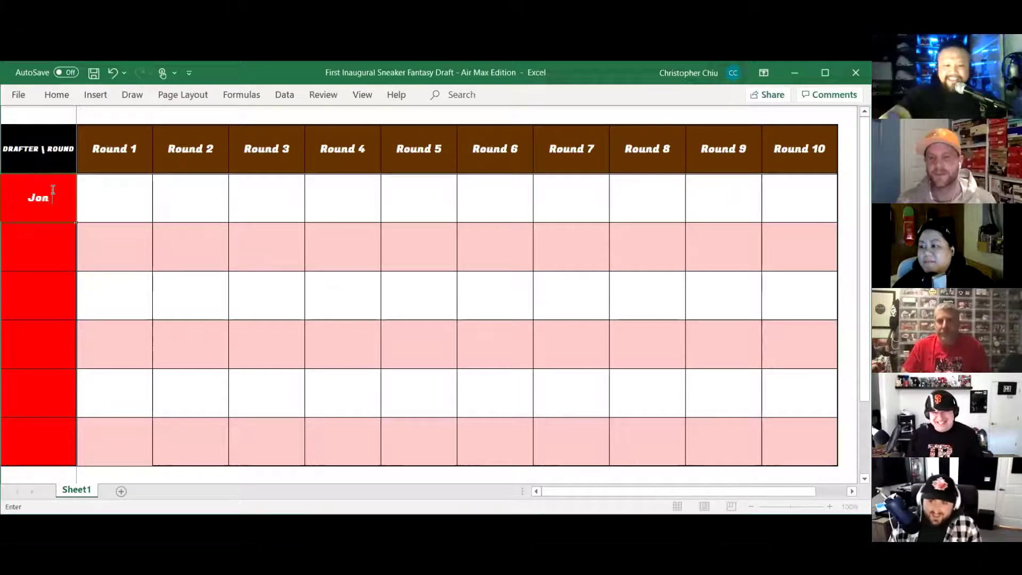
{"action": "left_click", "coordinate": [58, 254]}
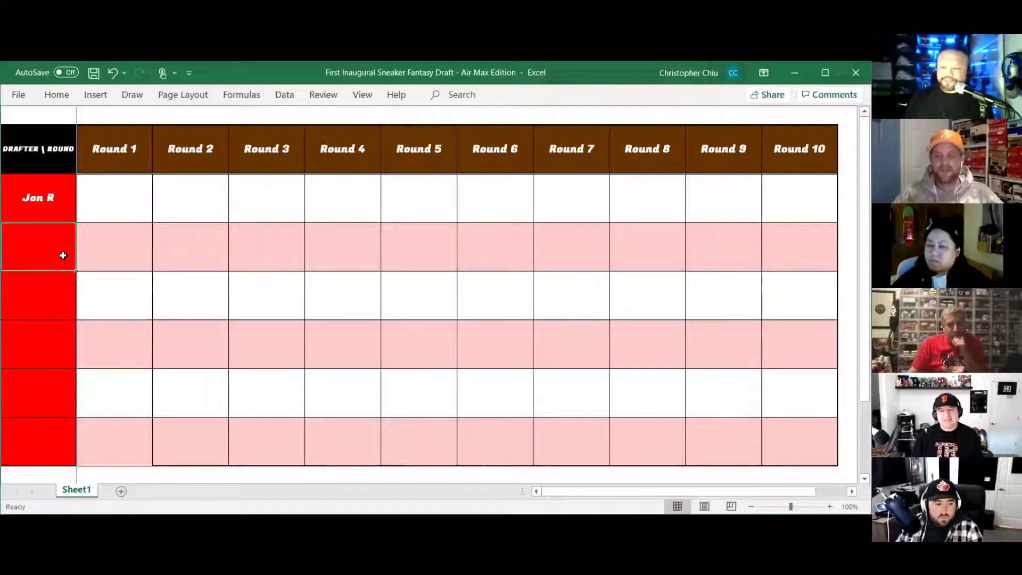
{"action": "type", "text": "Ju"}
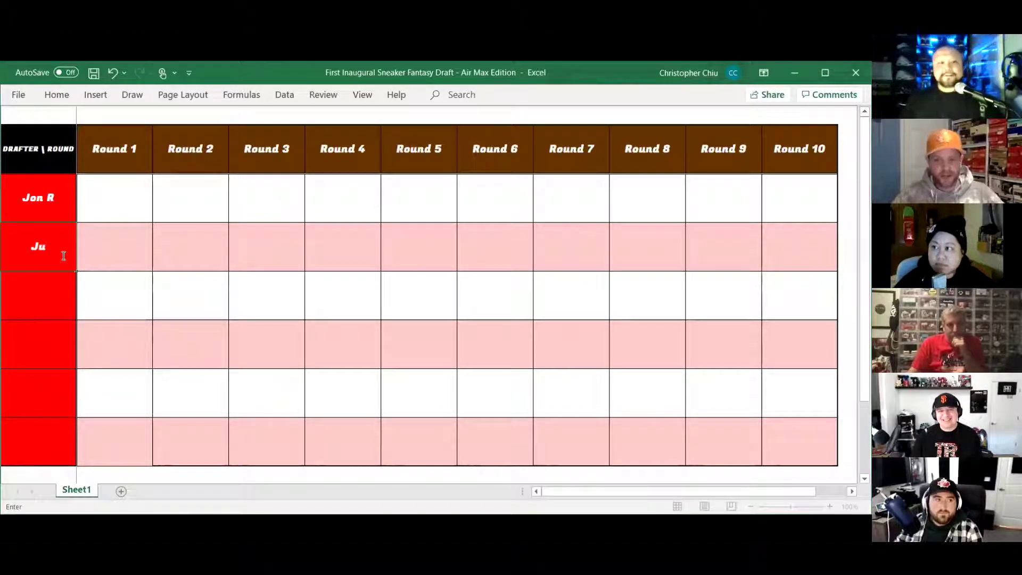
{"action": "left_click", "coordinate": [55, 302]}
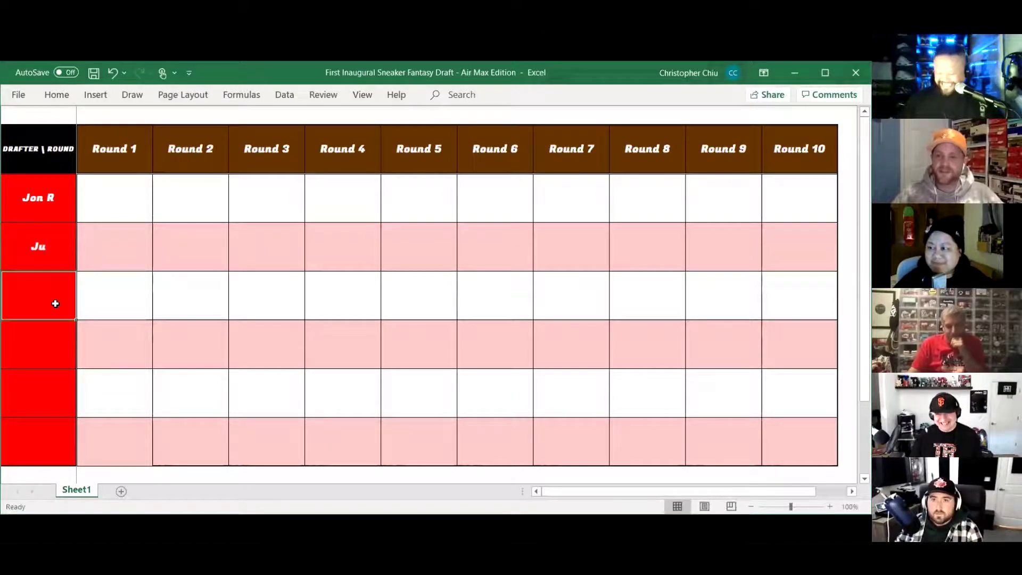
{"action": "type", "text": "H"}
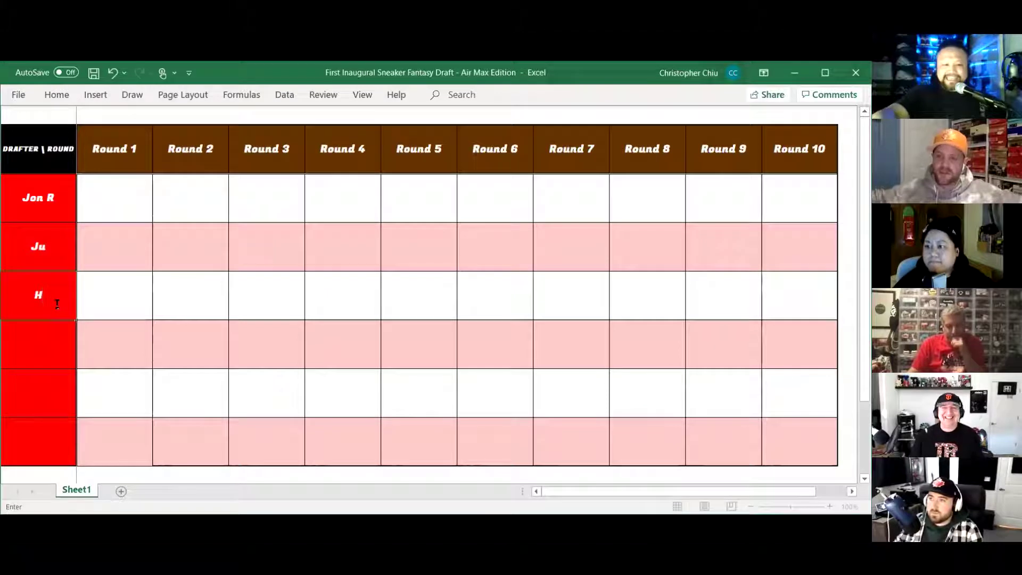
{"action": "type", "text": "ardie"}
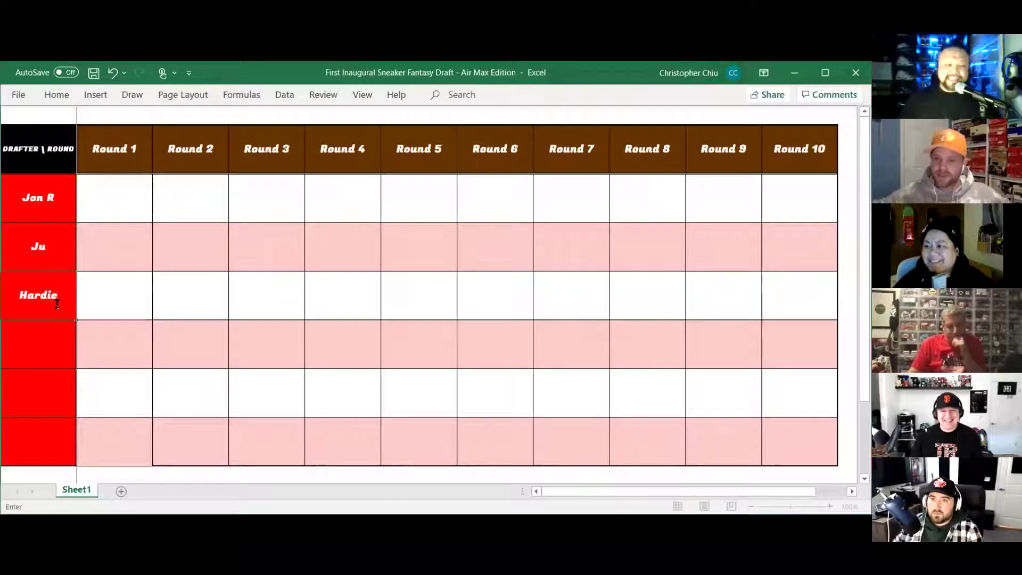
Enter the fourth and fifth drafters' names in the next two rows of the drafter column.
{"action": "left_click", "coordinate": [45, 354]}
{"action": "type", "text": "M"}
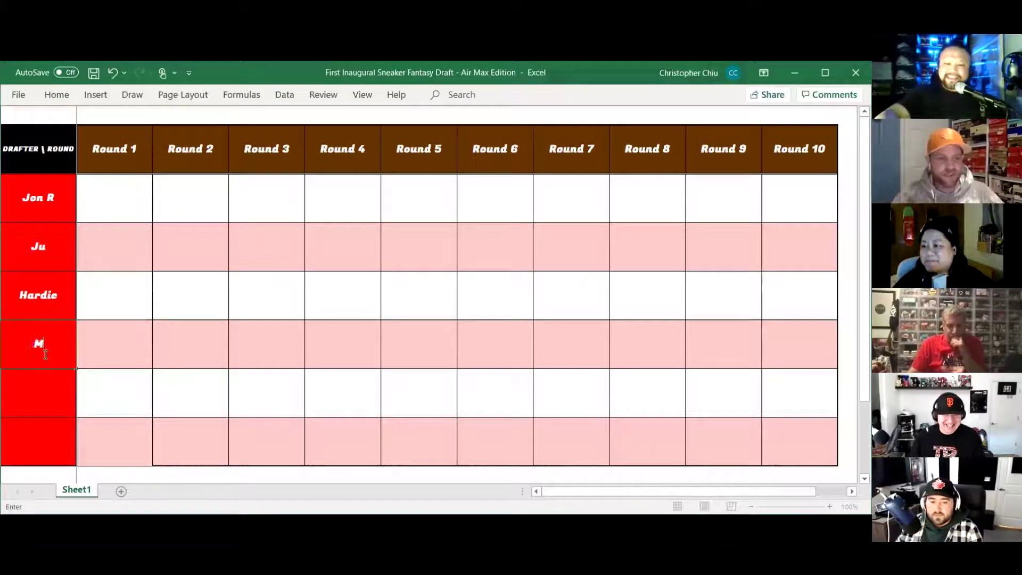
{"action": "type", "text": "ike D"}
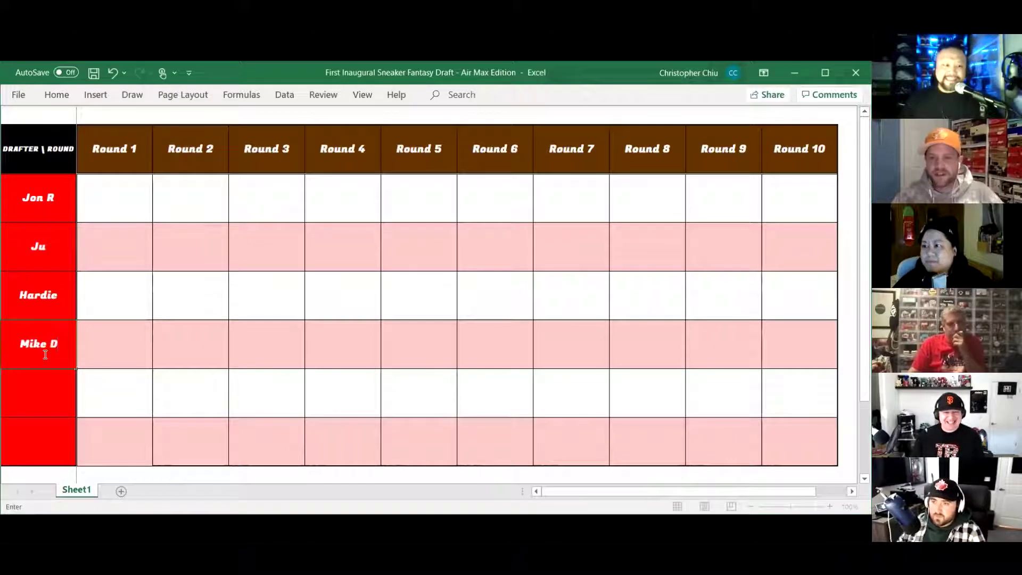
{"action": "left_click", "coordinate": [45, 384]}
{"action": "type", "text": "N"}
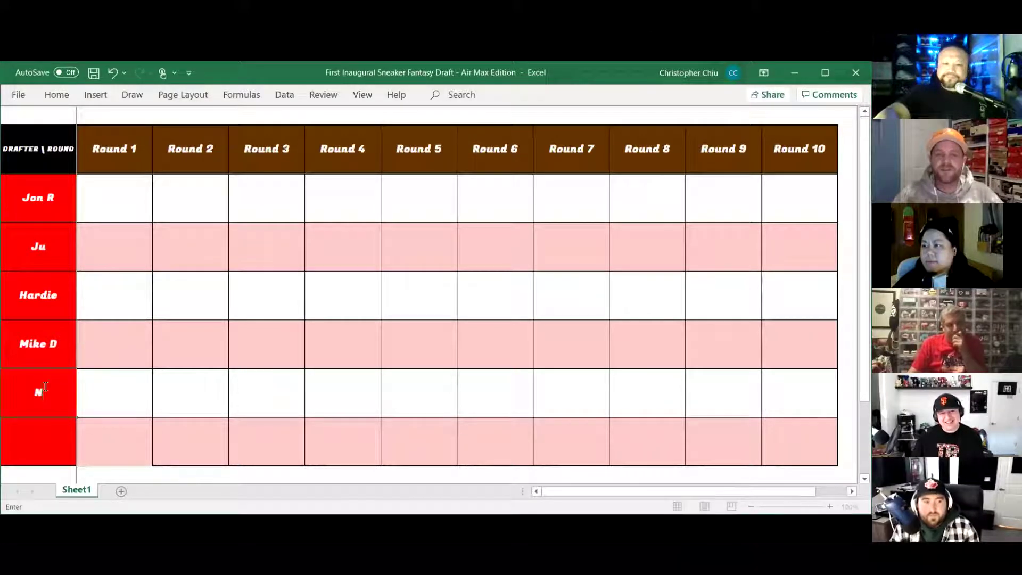
{"action": "type", "text": "ick"}
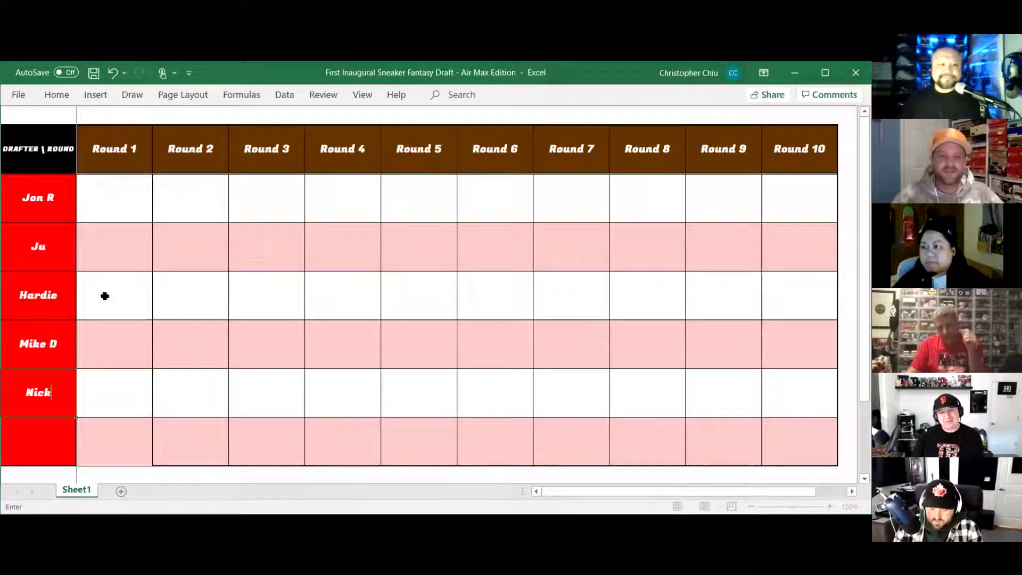
Fill in the first drafter's Round 1 pick as "AM1 Chlorophyll".
{"action": "left_click", "coordinate": [127, 199]}
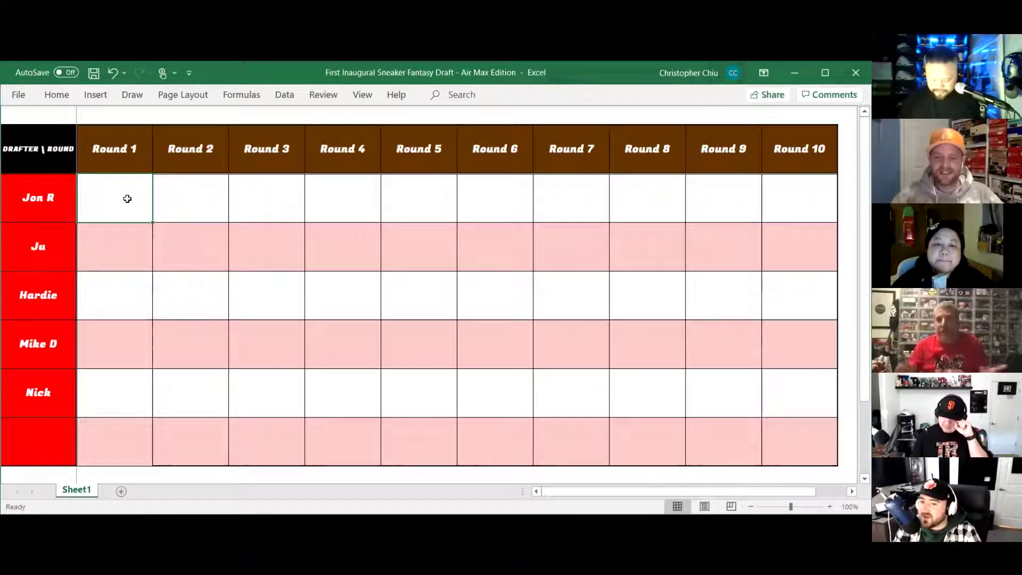
{"action": "type", "text": "AM"}
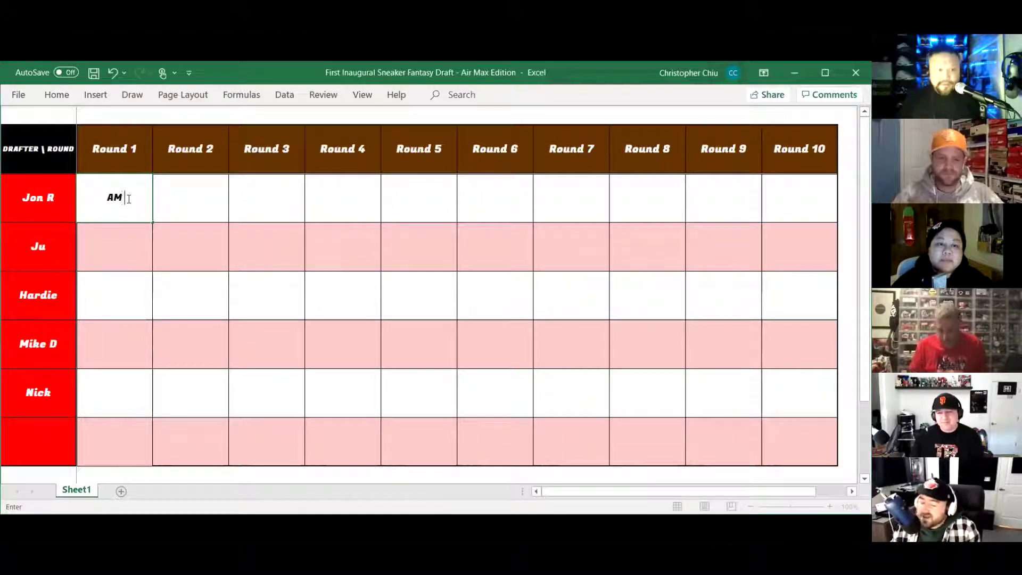
{"action": "type", "text": "1 Ch"}
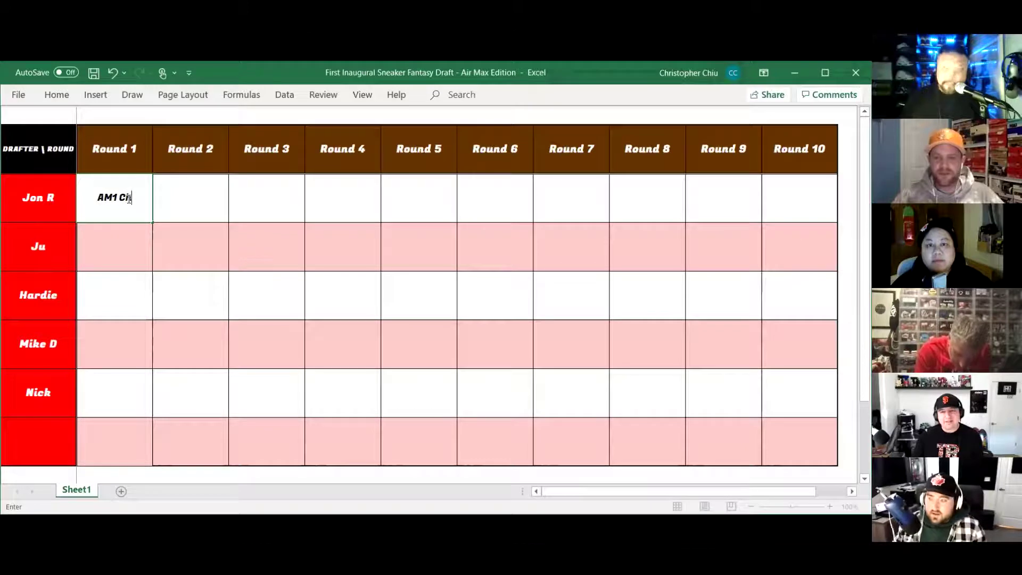
{"action": "type", "text": "loro"}
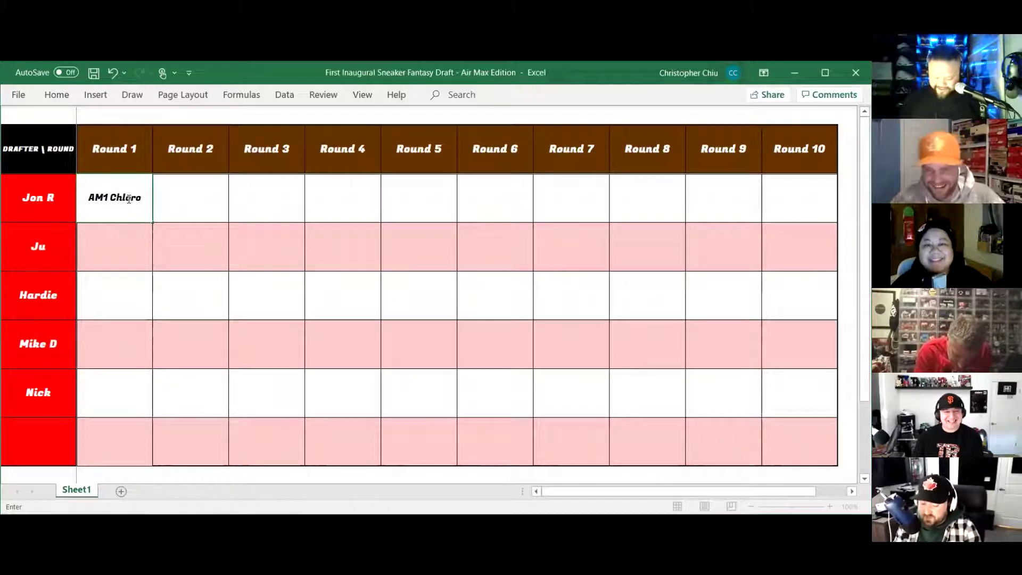
{"action": "type", "text": "phyll"}
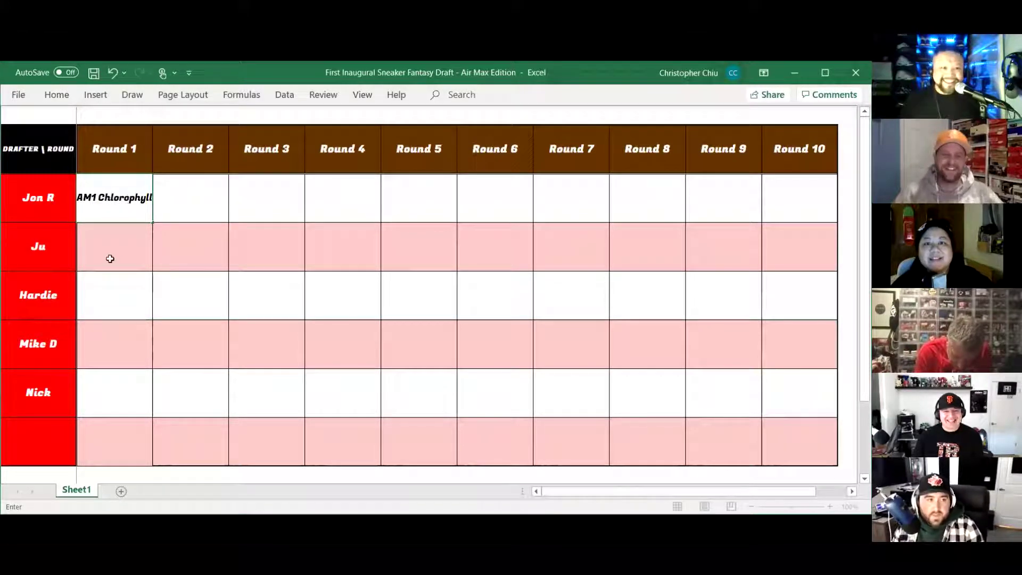
Fill in the second drafter's Round 1 pick as "AM1 Parra Patta", replacing the autocompleted text.
{"action": "left_click", "coordinate": [126, 237]}
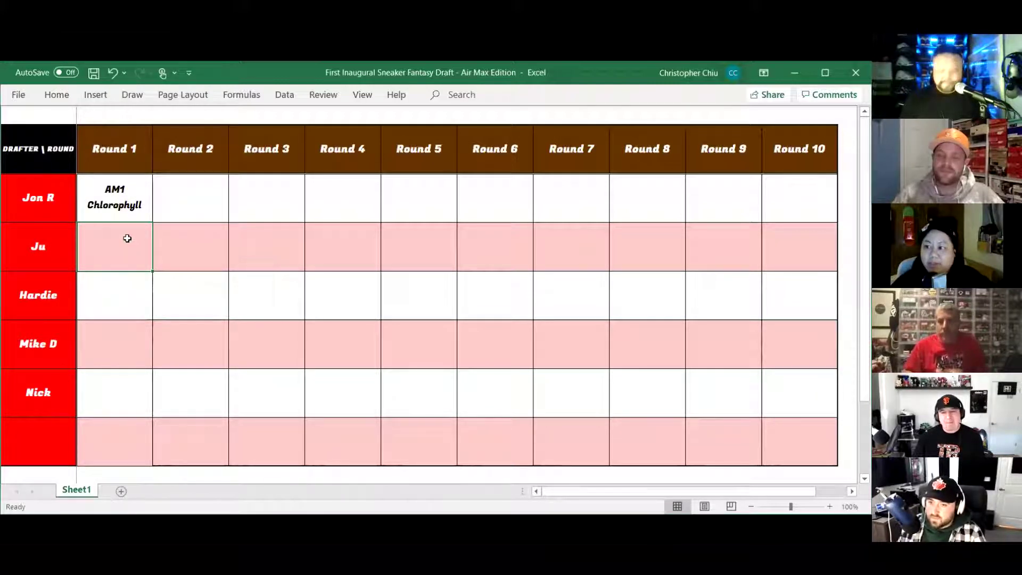
{"action": "type", "text": "Am1"}
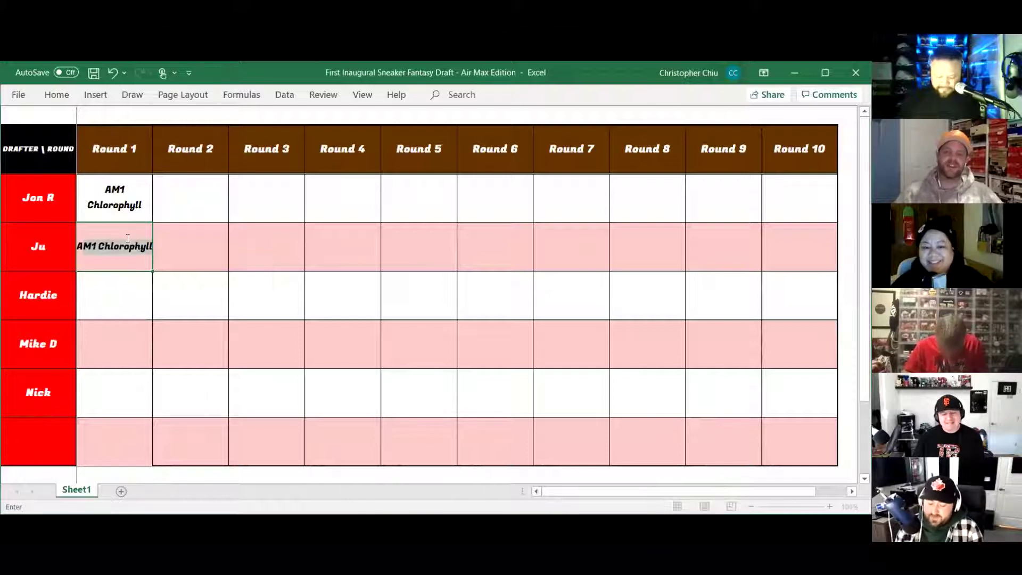
{"action": "key", "text": "BackSpace"}
{"action": "key", "text": "BackSpace"}
{"action": "key", "text": "BackSpace"}
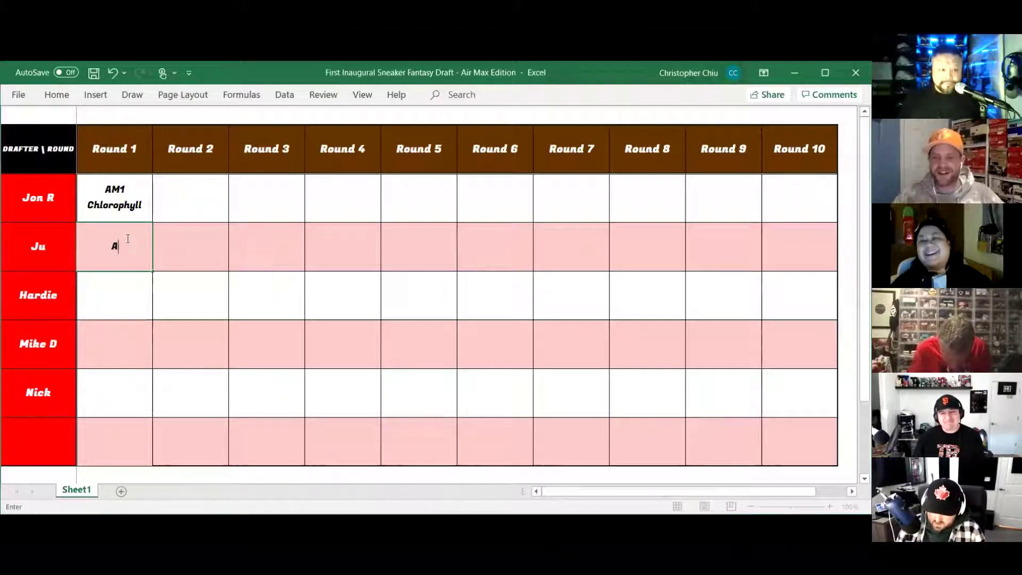
{"action": "type", "text": "M1"}
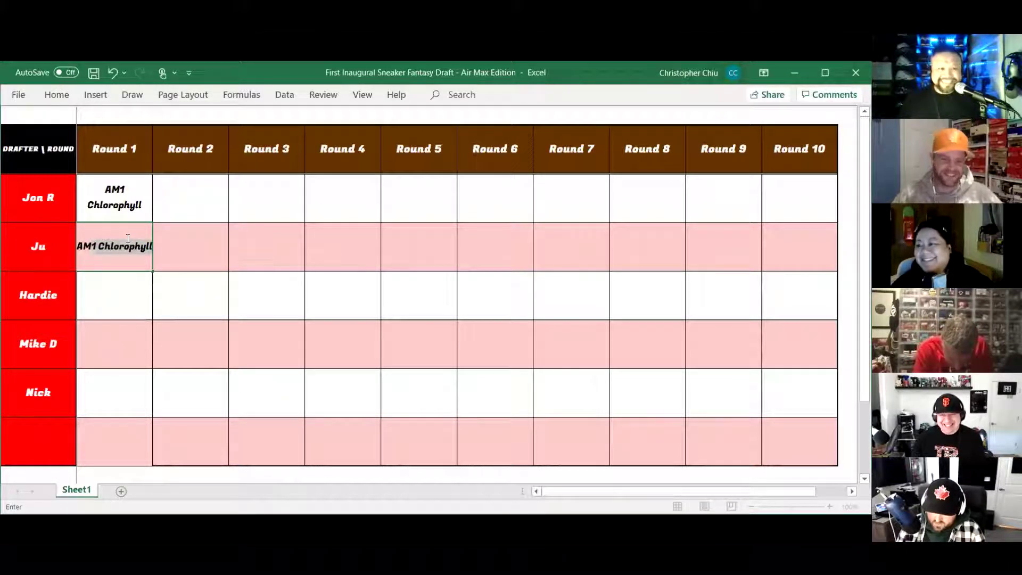
{"action": "type", "text": " Parra"}
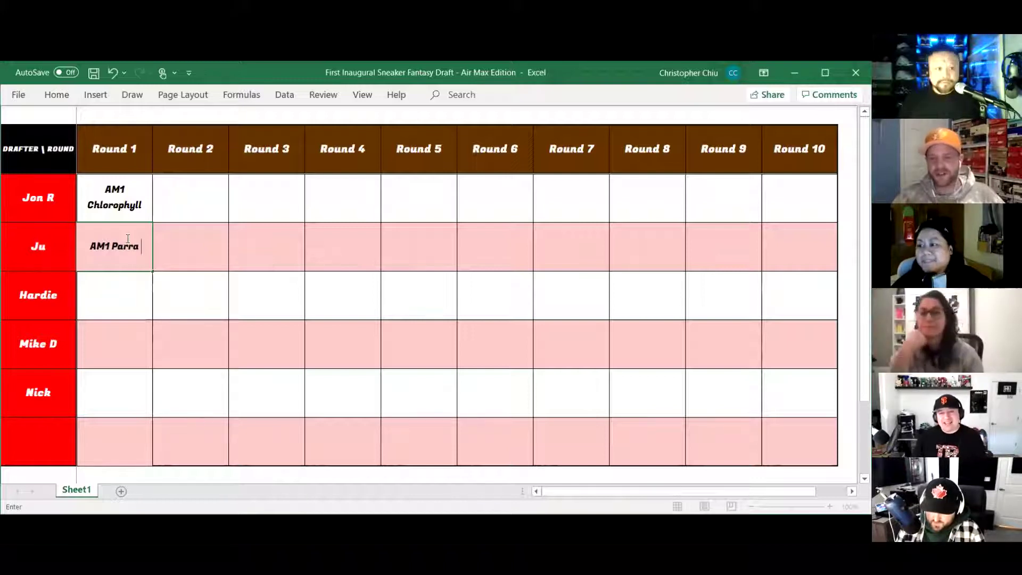
{"action": "type", "text": "Patta"}
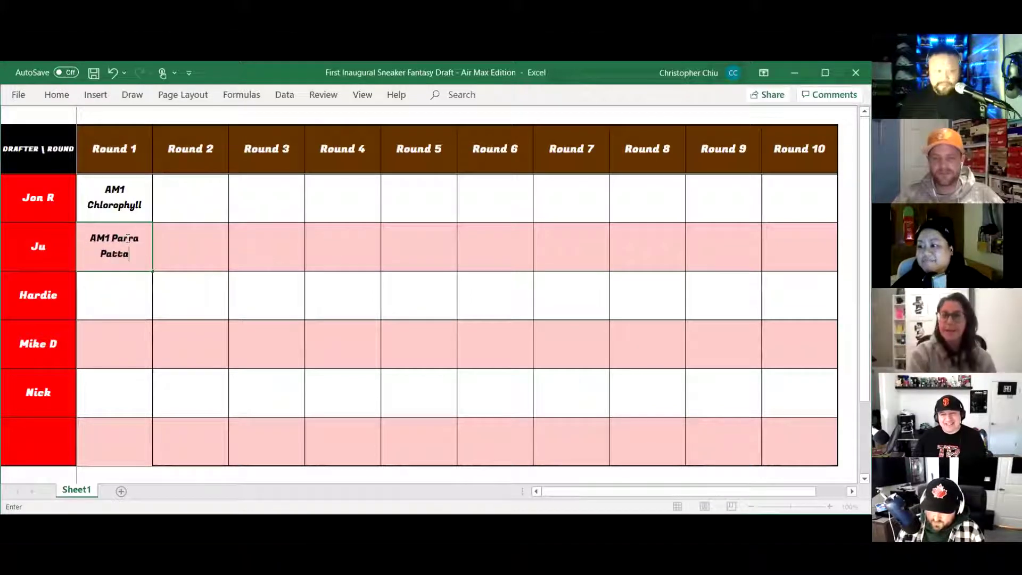
{"action": "key", "text": "Return"}
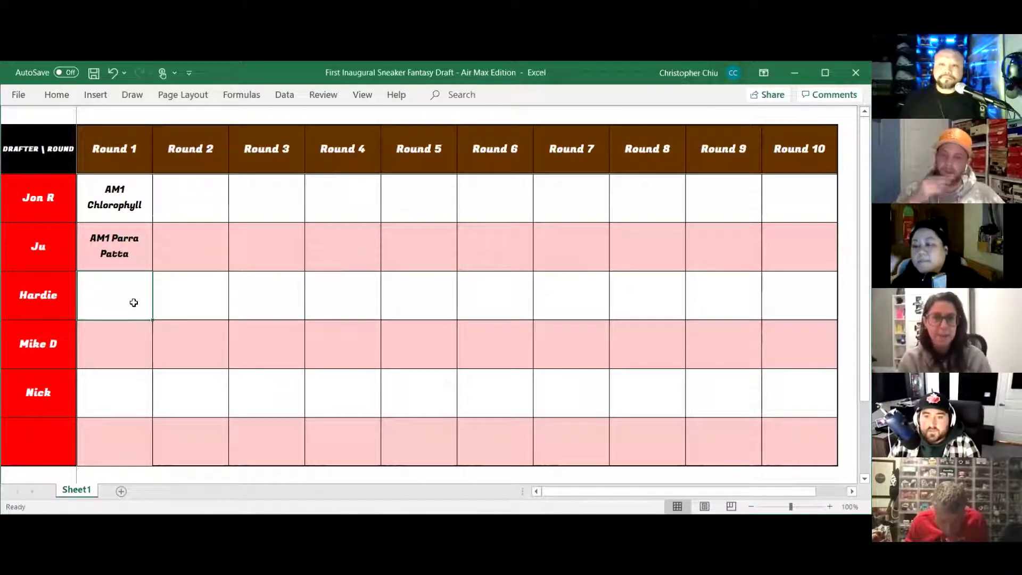
Fill in the third drafter's Round 1 pick as "AM1 Atmos Elephant".
{"action": "type", "text": "A"}
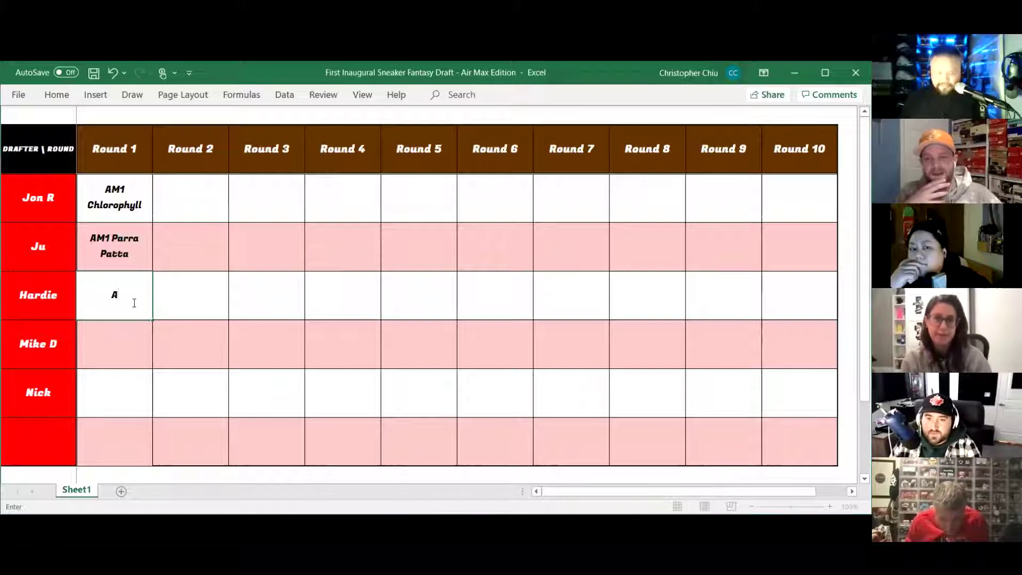
{"action": "type", "text": "M1 "}
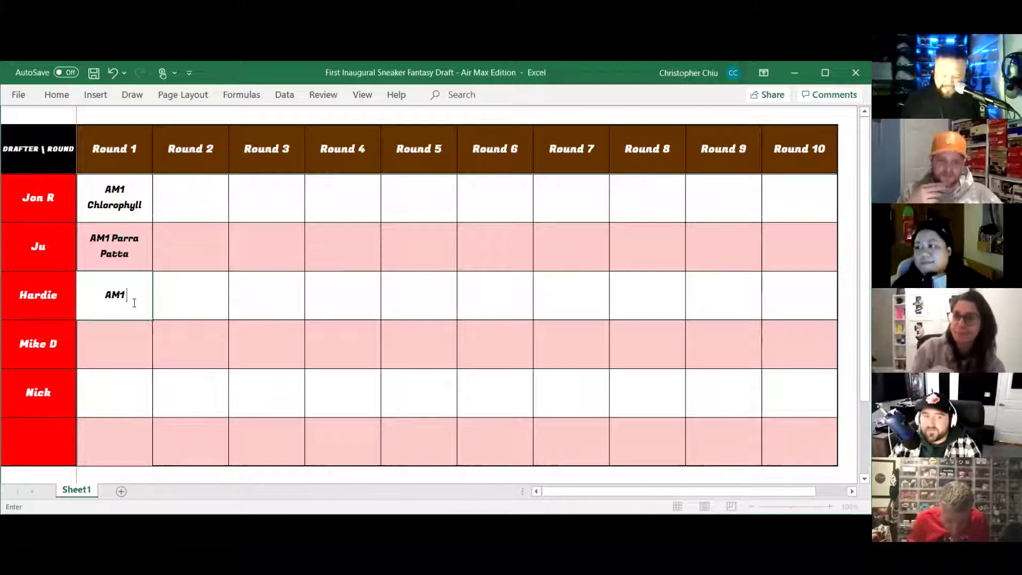
{"action": "type", "text": "Atmos "}
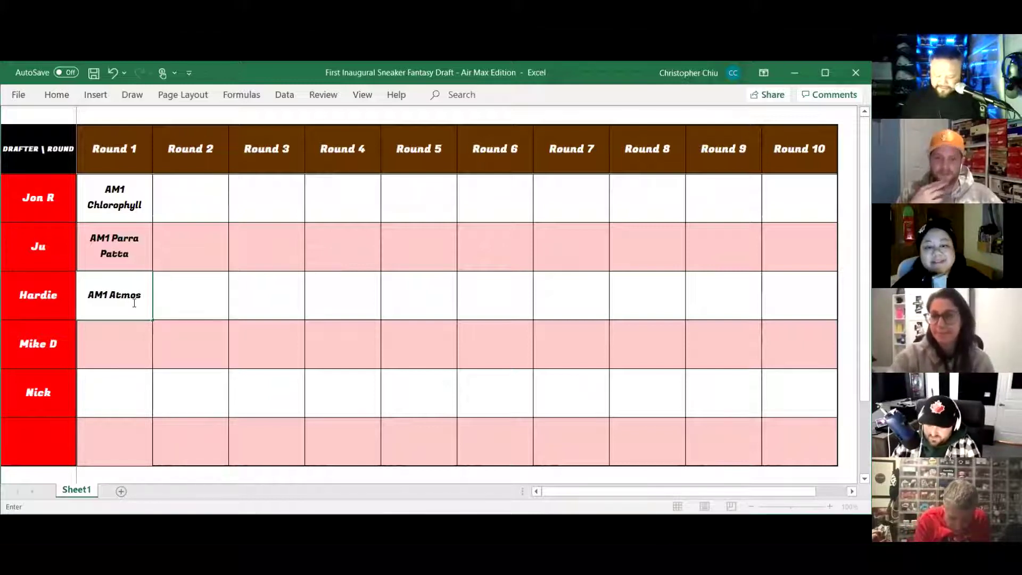
{"action": "type", "text": "Elephant"}
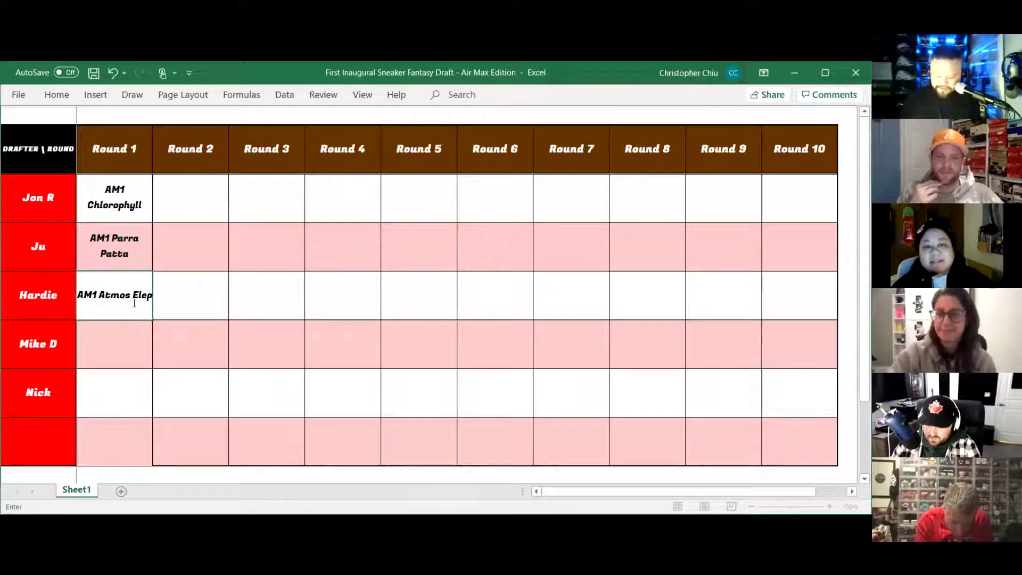
Fill in the fourth drafter's Round 1 pick as "AM1 Viotech".
{"action": "left_click", "coordinate": [116, 347]}
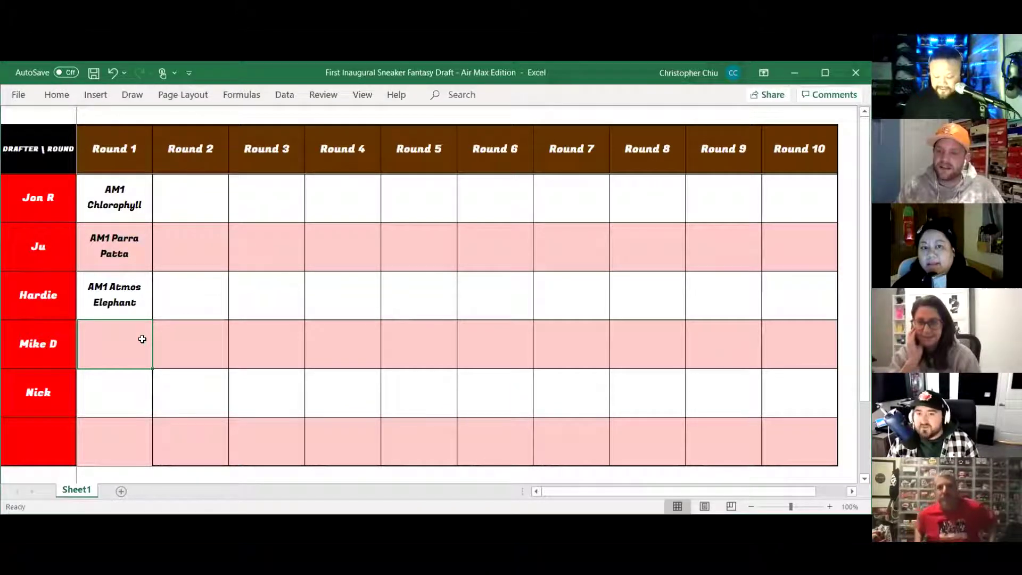
{"action": "type", "text": "AM"}
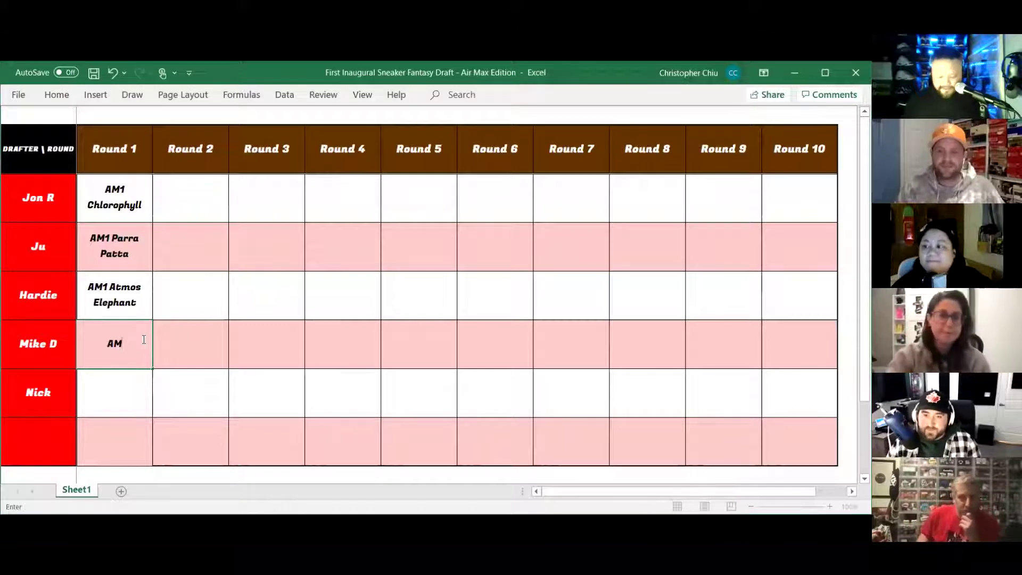
{"action": "type", "text": "1 Viotech"}
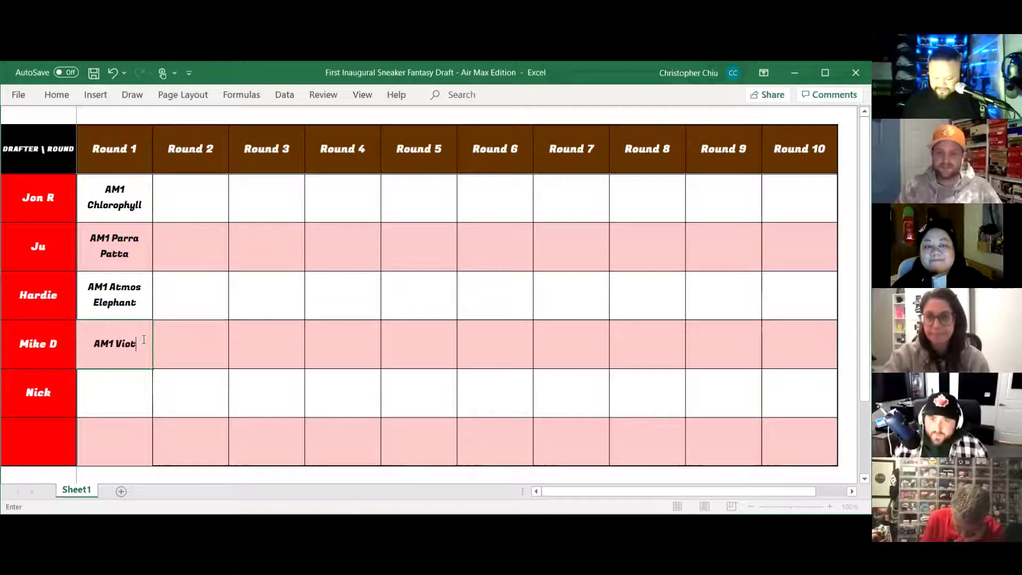
{"action": "key", "text": "BackSpace"}
{"action": "type", "text": "ch"}
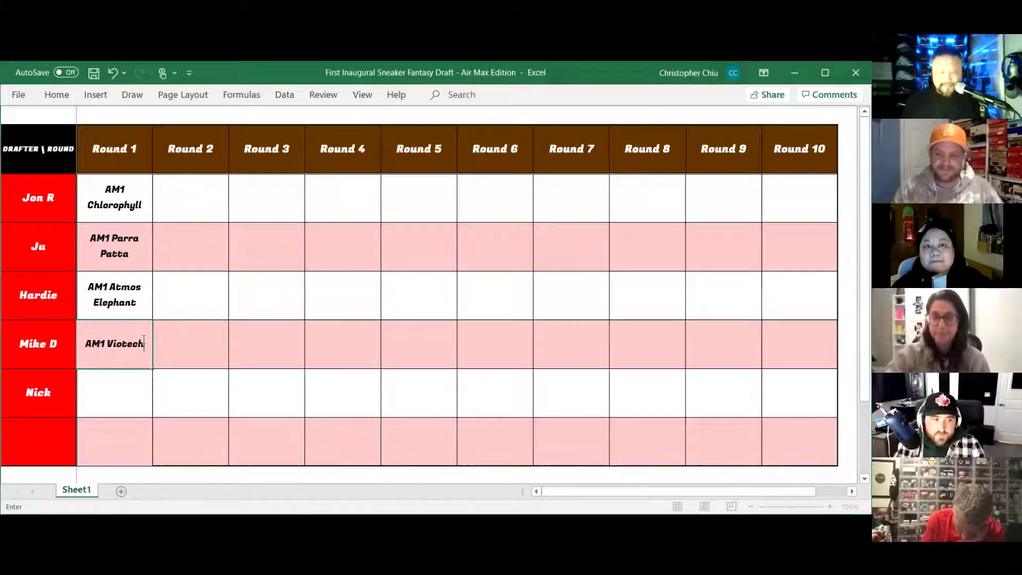
{"action": "key", "text": "Return"}
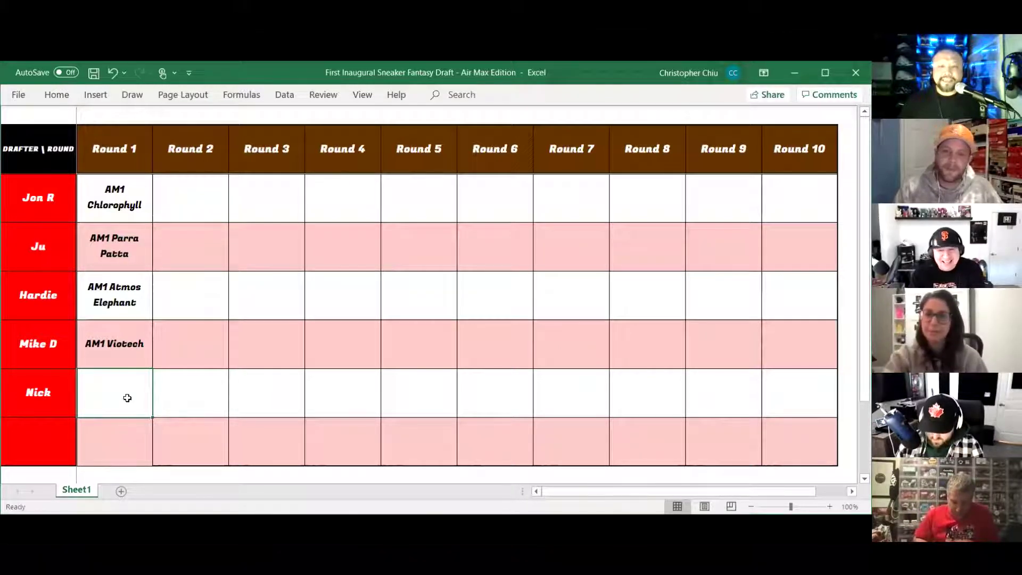
Fill in the fifth drafter's Round 1 pick as "AM97 Kashima Antlers".
{"action": "type", "text": "AM"}
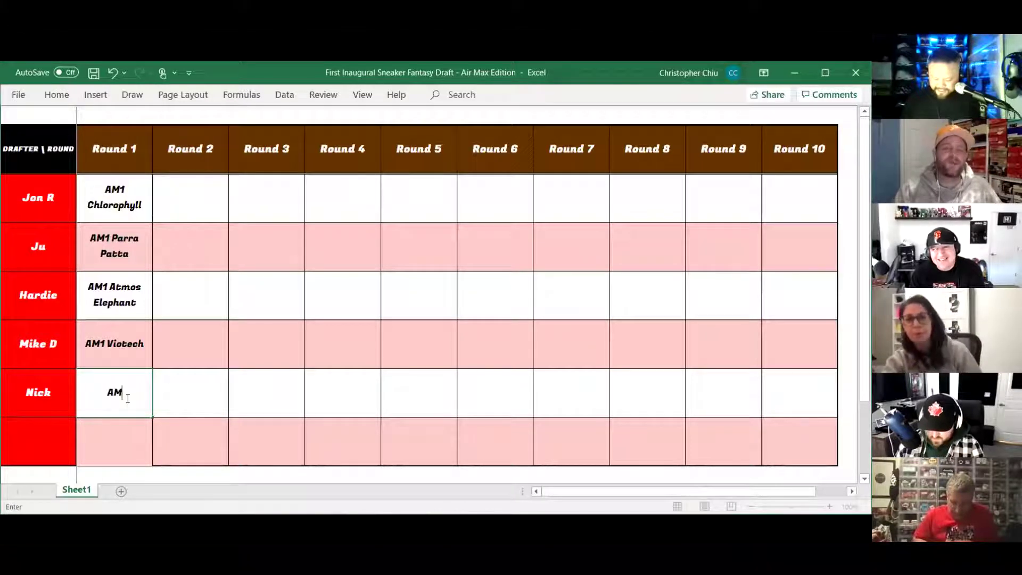
{"action": "type", "text": "97"}
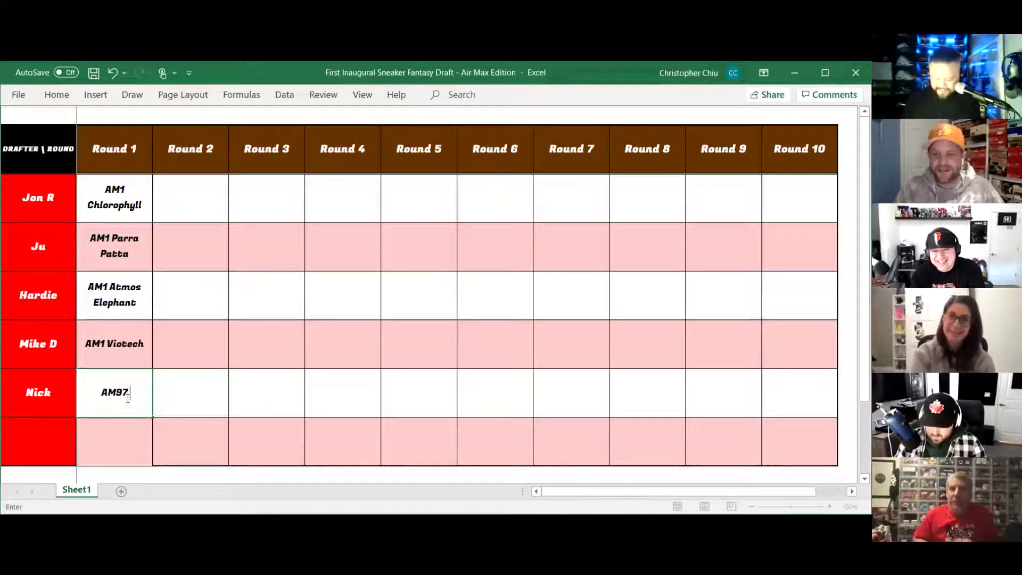
{"action": "type", "text": " Kashim"}
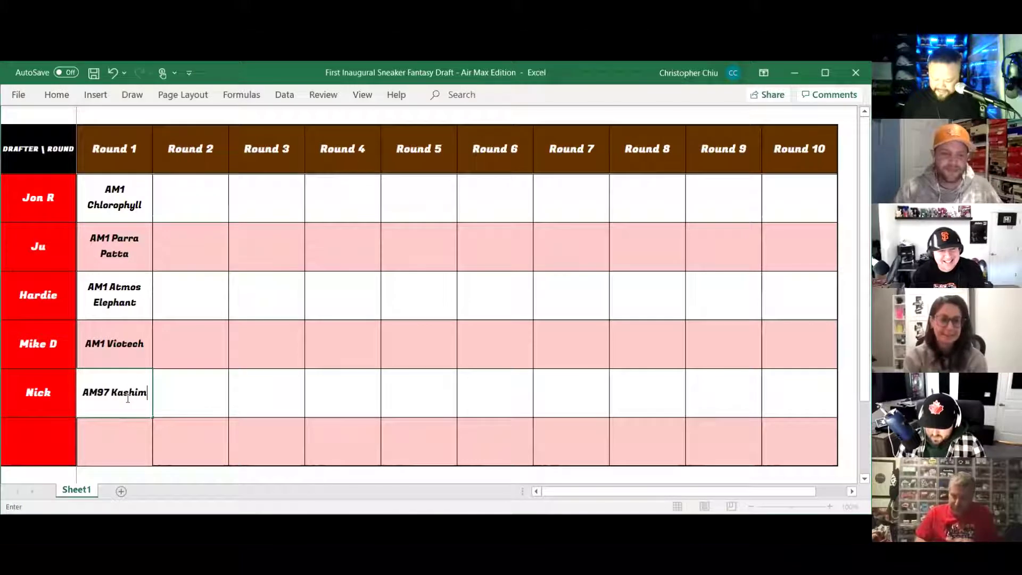
{"action": "type", "text": "a Antlers"}
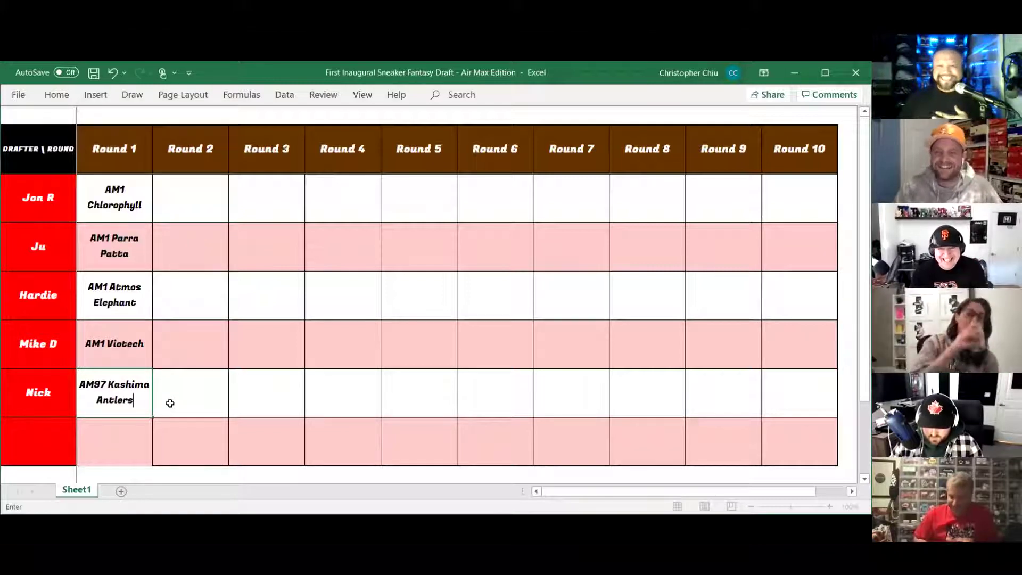
Fill in the fifth drafter's Round 2 pick as "AM90 Infrared".
{"action": "left_click", "coordinate": [197, 400]}
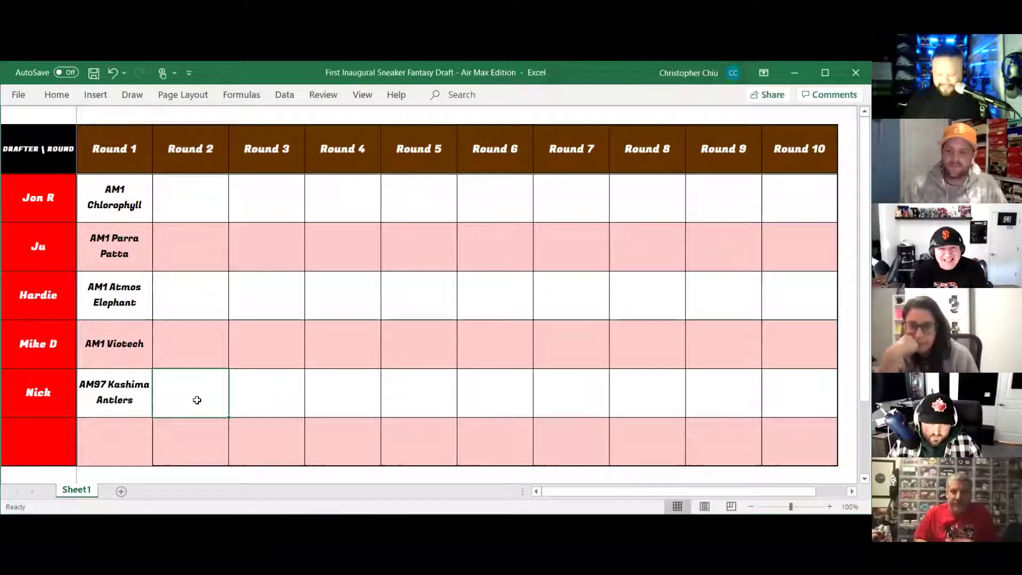
{"action": "type", "text": "AM9"}
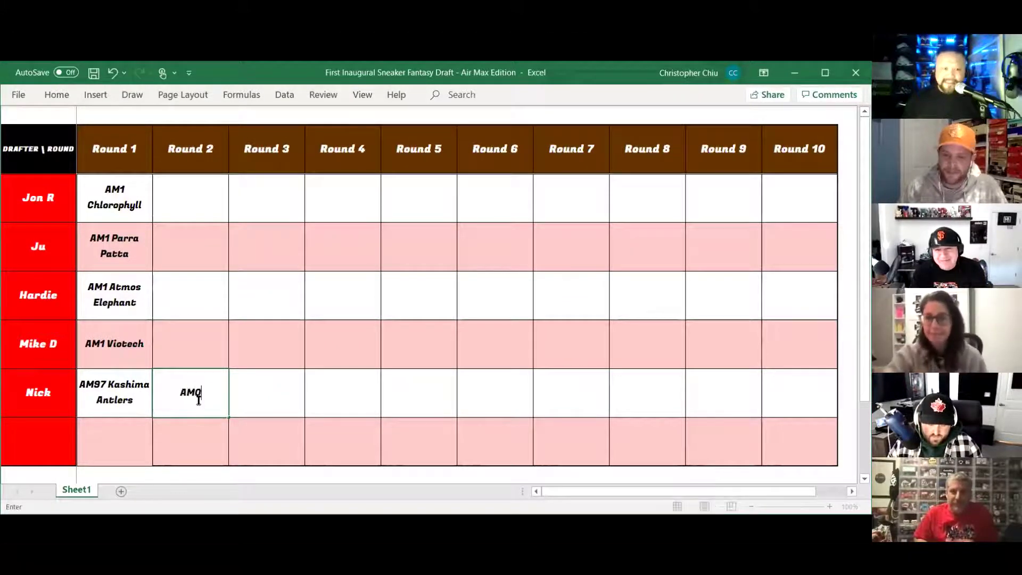
{"action": "key", "text": "BackSpace"}
{"action": "type", "text": "90 "}
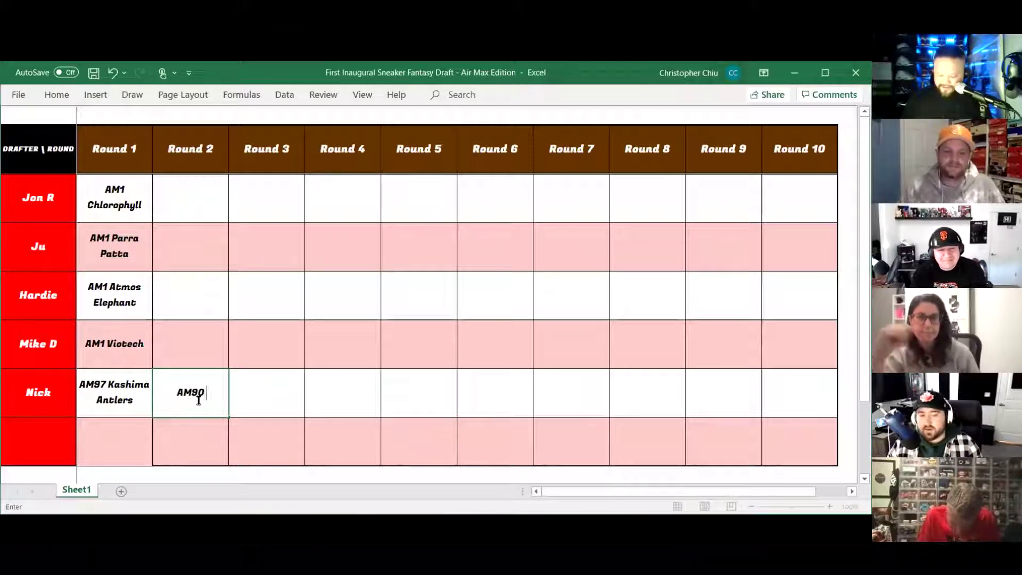
{"action": "type", "text": "Infrared"}
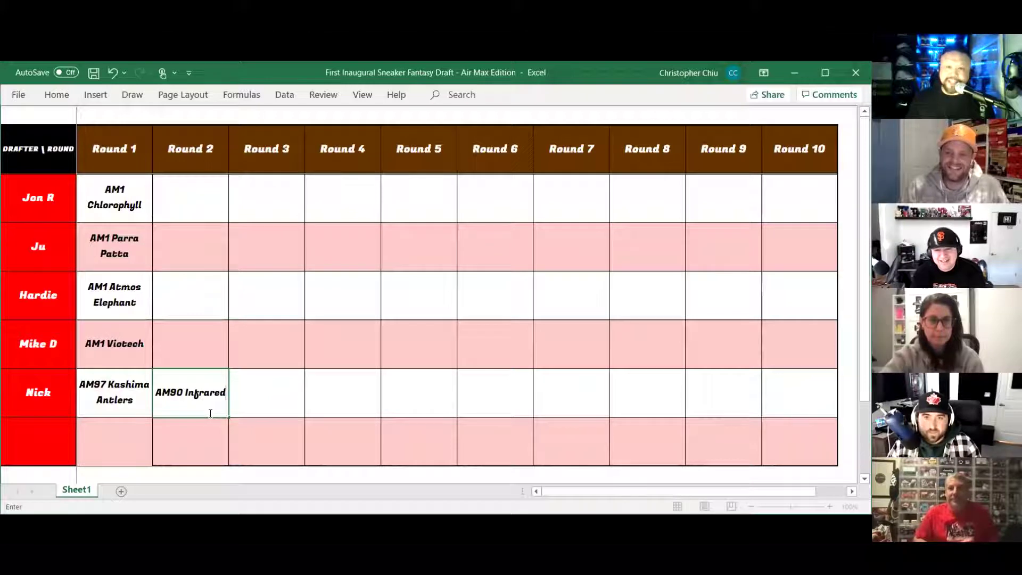
Fill in the fourth drafter's Round 2 pick as "AM90 Kaws Black Volt", replacing the autocompleted text.
{"action": "left_click", "coordinate": [205, 346]}
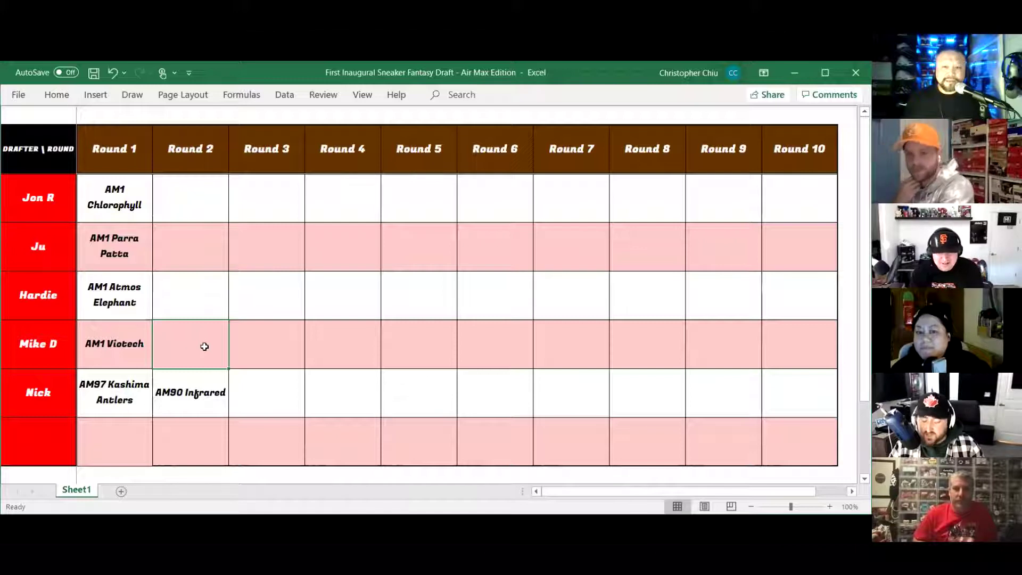
{"action": "type", "text": "AM90 I"}
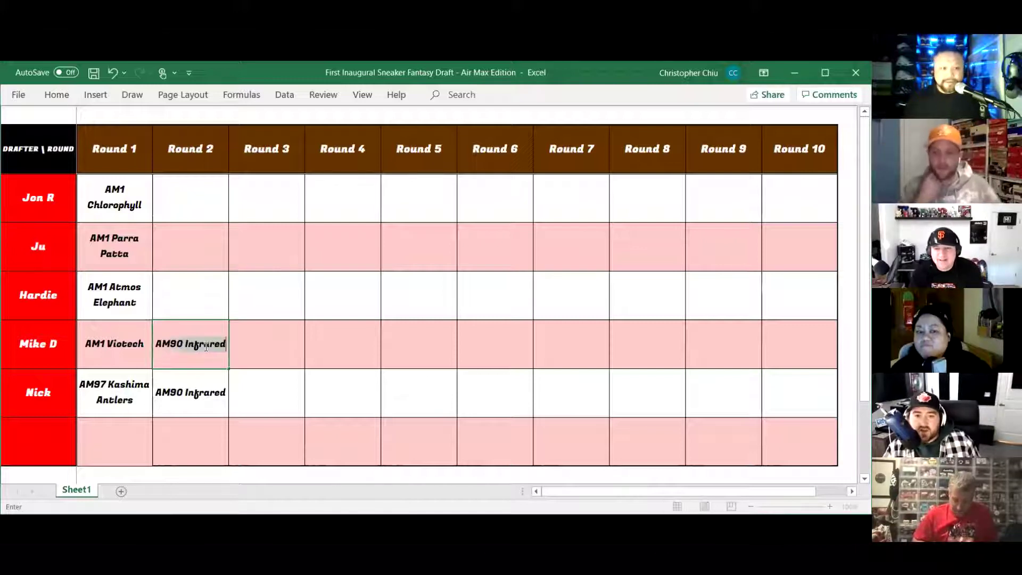
{"action": "key", "text": "BackSpace"}
{"action": "key", "text": "BackSpace"}
{"action": "key", "text": "BackSpace"}
{"action": "type", "text": "Kaws"}
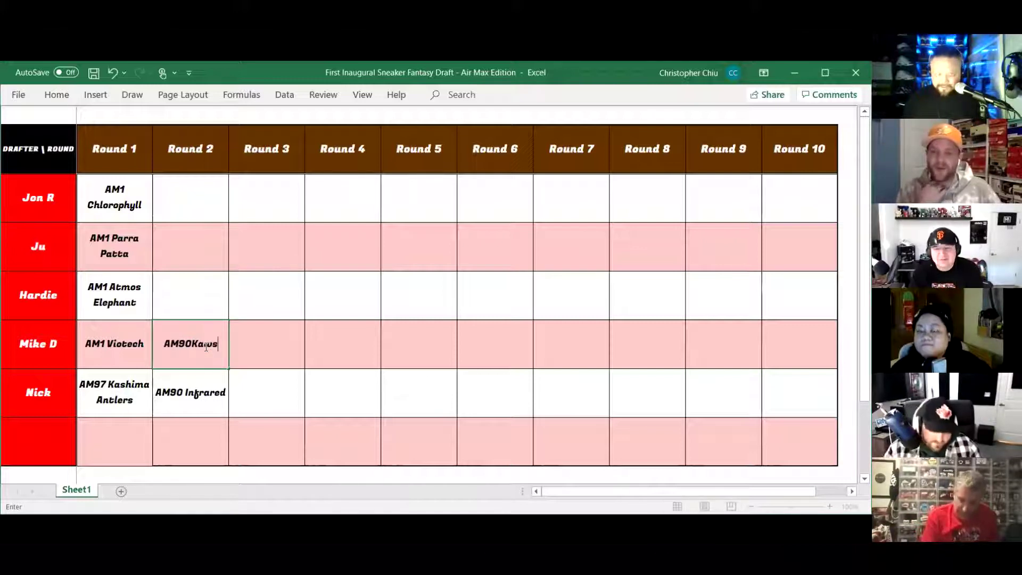
{"action": "key", "text": "BackSpace"}
{"action": "key", "text": "BackSpace"}
{"action": "key", "text": "BackSpace"}
{"action": "key", "text": "BackSpace"}
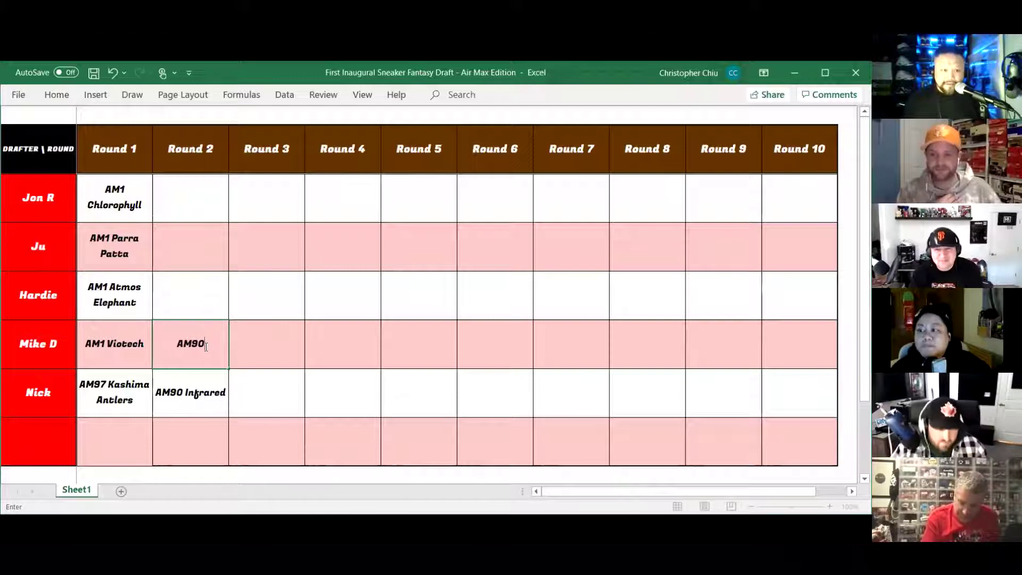
{"action": "type", "text": "Kaws "}
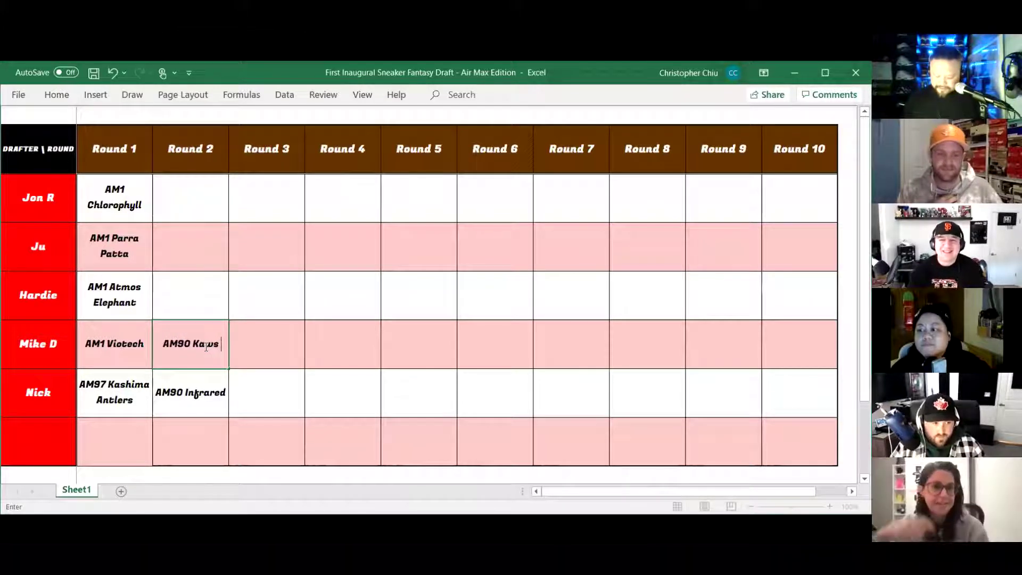
{"action": "type", "text": "Black"}
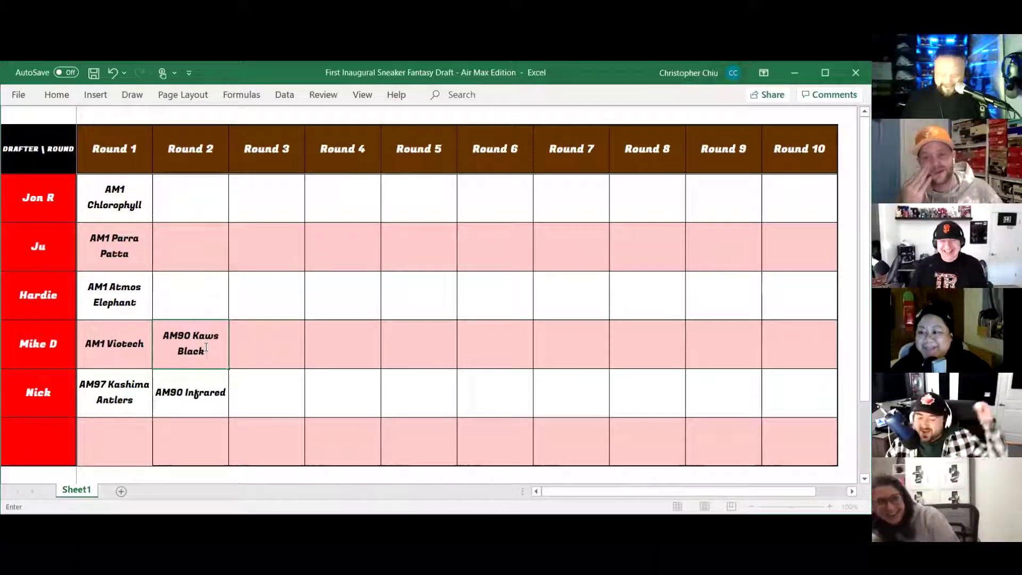
{"action": "type", "text": " Volt"}
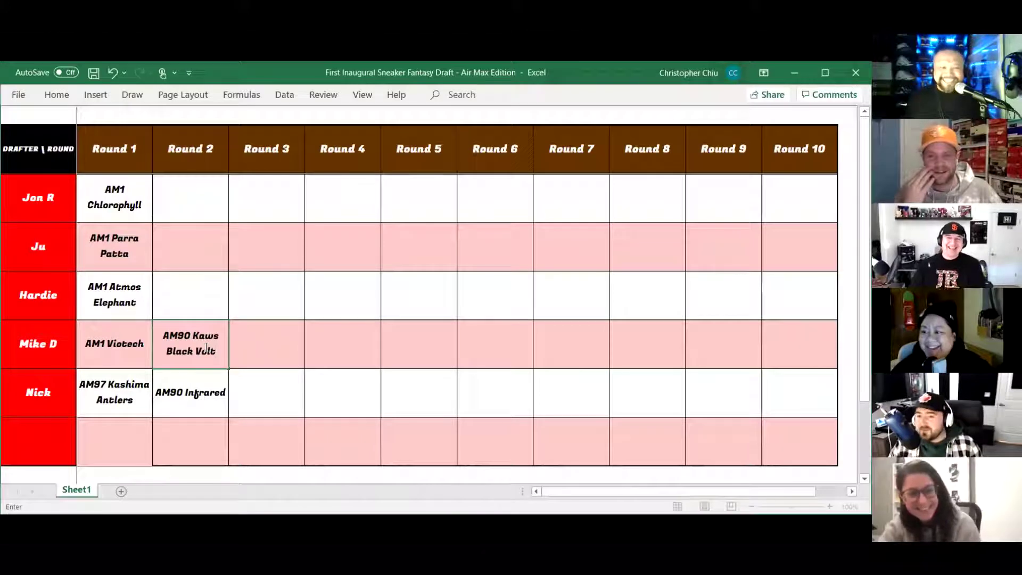
Fill in the third drafter's Round 2 pick as "AM1 OG Red".
{"action": "left_click", "coordinate": [201, 307]}
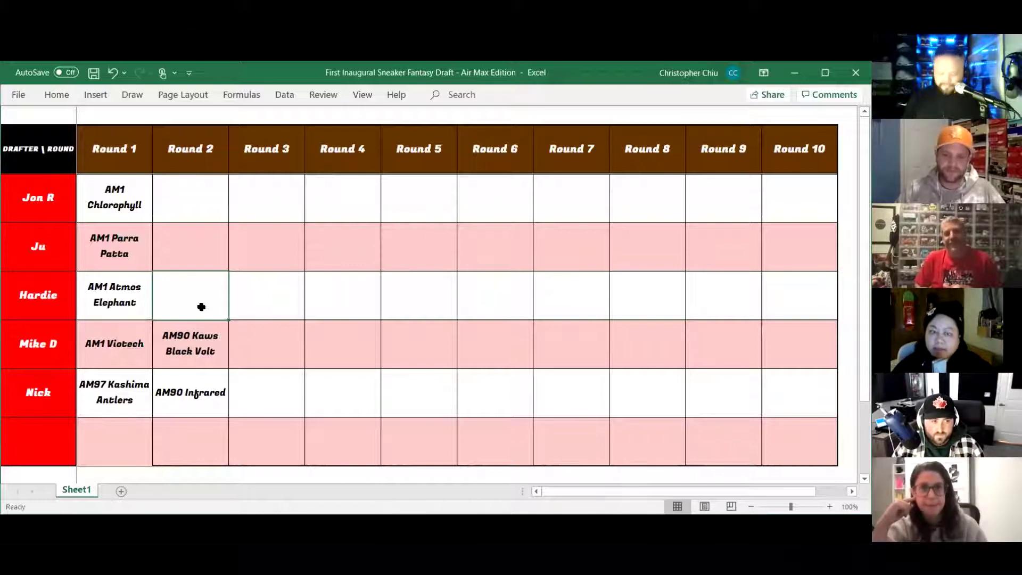
{"action": "type", "text": "AM1"}
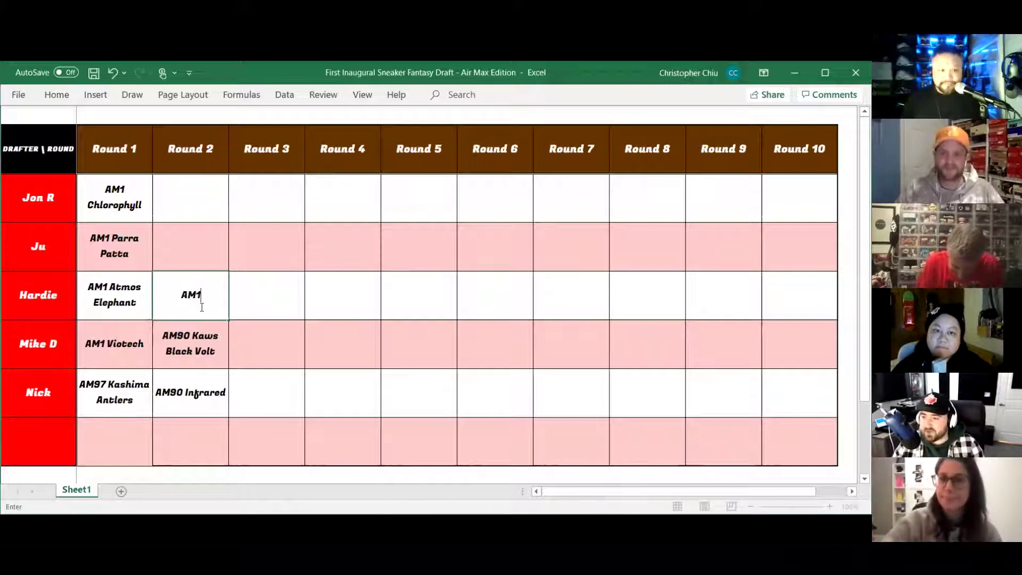
{"action": "type", "text": " Ri"}
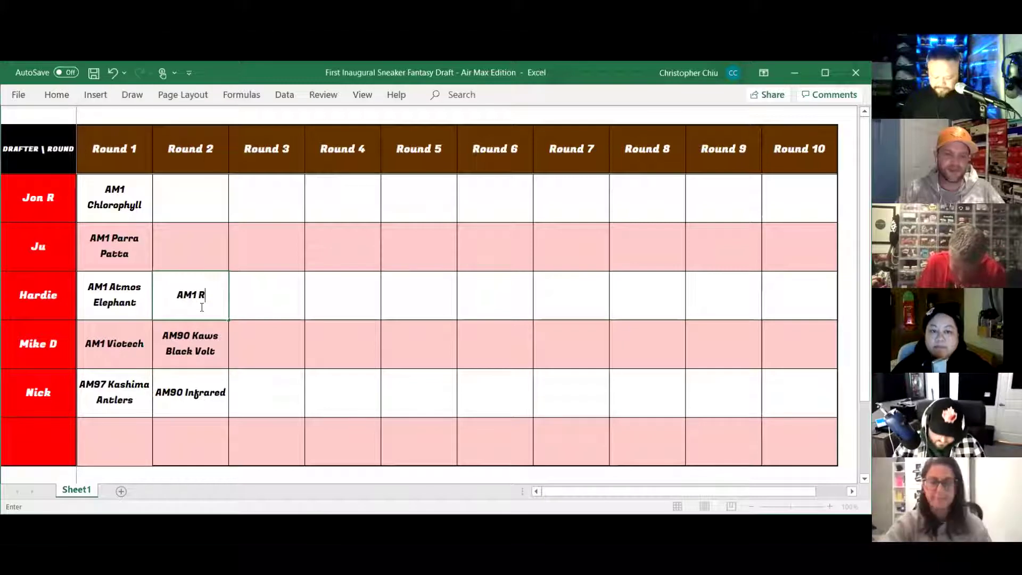
{"action": "key", "text": "BackSpace"}
{"action": "key", "text": "BackSpace"}
{"action": "type", "text": "OG red"}
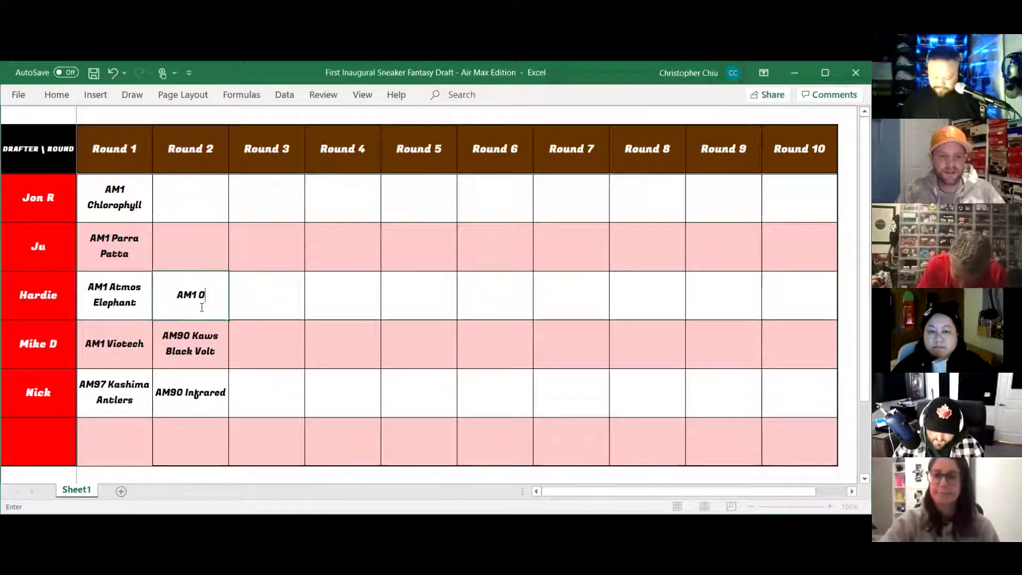
{"action": "key", "text": "BackSpace"}
{"action": "key", "text": "BackSpace"}
{"action": "key", "text": "BackSpace"}
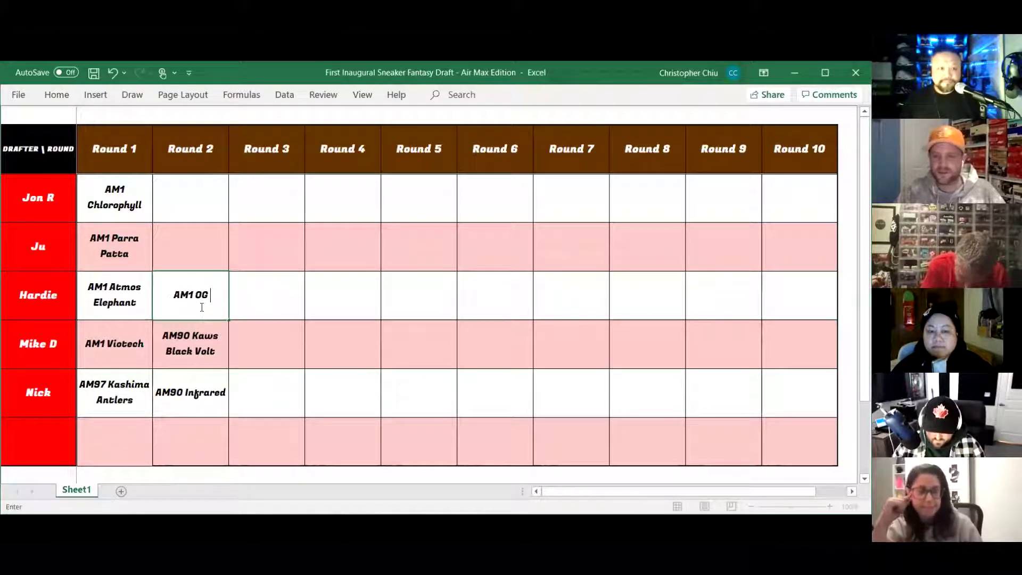
{"action": "type", "text": "Red"}
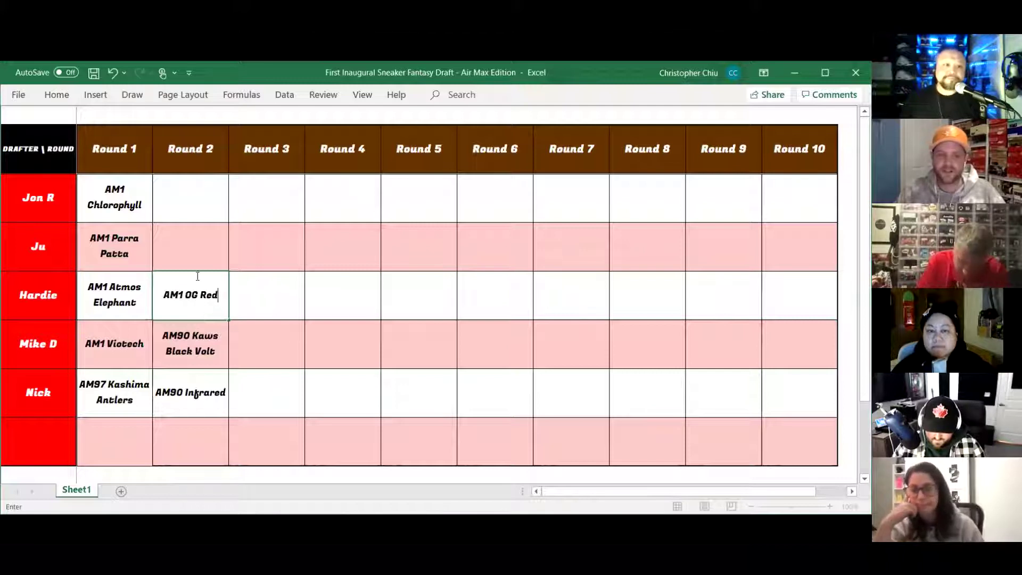
Fill in the second drafter's Round 2 pick as "AM1 Patta Denim", overriding the autocomplete suggestion.
{"action": "left_click", "coordinate": [198, 255]}
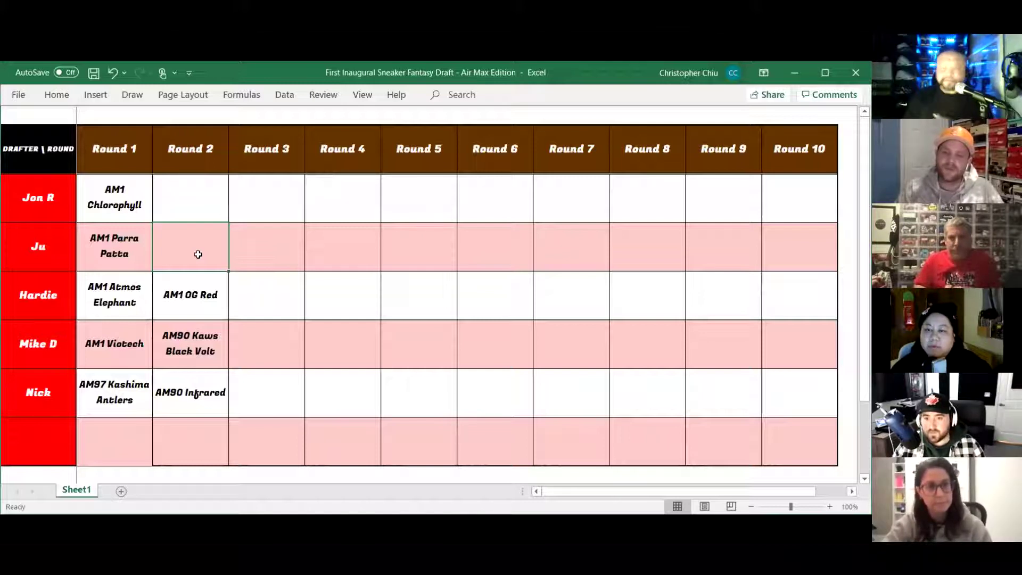
{"action": "type", "text": "AM1"}
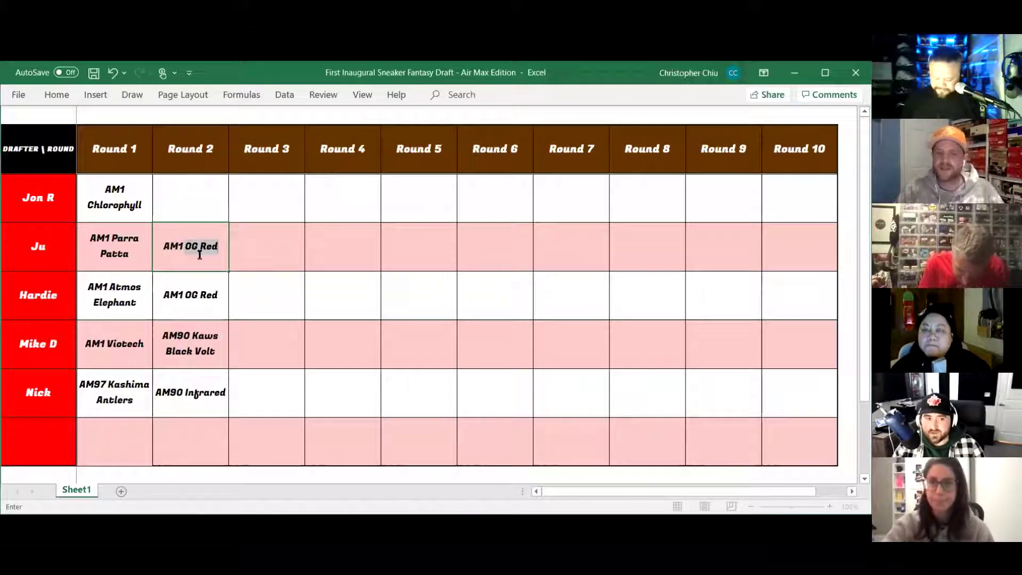
{"action": "type", "text": " Pat"}
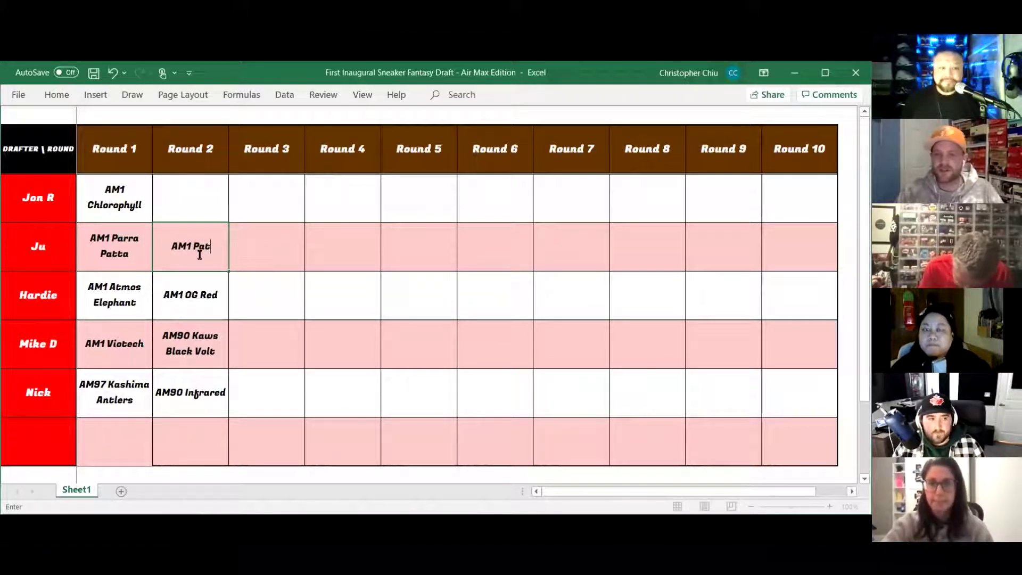
{"action": "type", "text": "ta"}
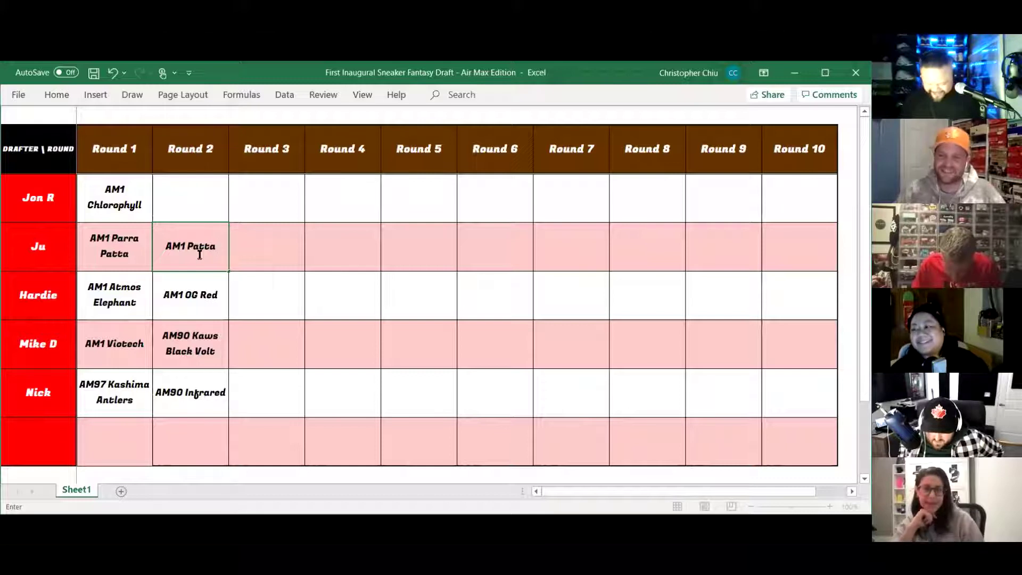
{"action": "type", "text": "Denim"}
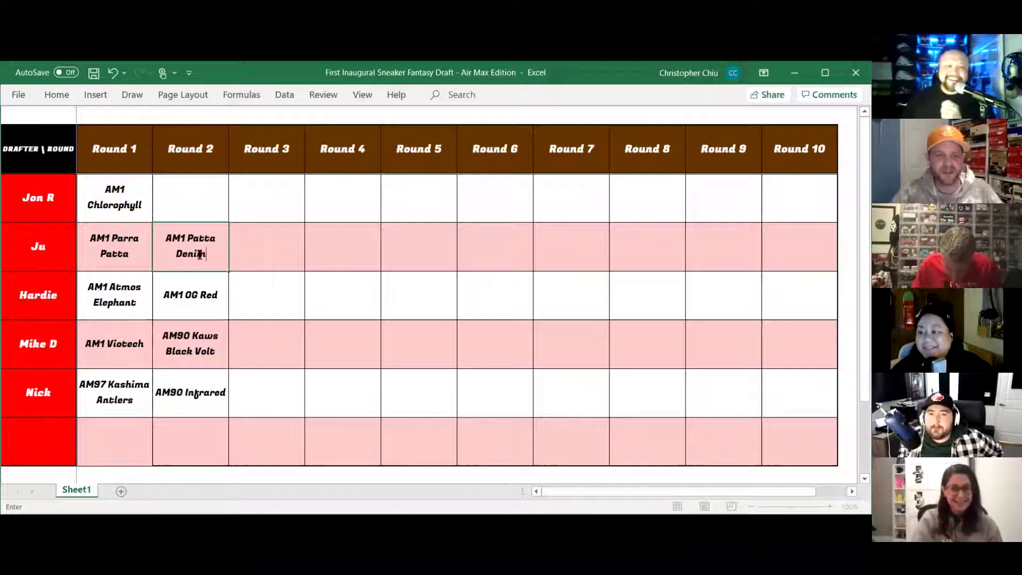
Fill in the first drafter's Round 2 pick as "AM1 OG Blue", overriding the autocomplete suggestion.
{"action": "left_click", "coordinate": [201, 206]}
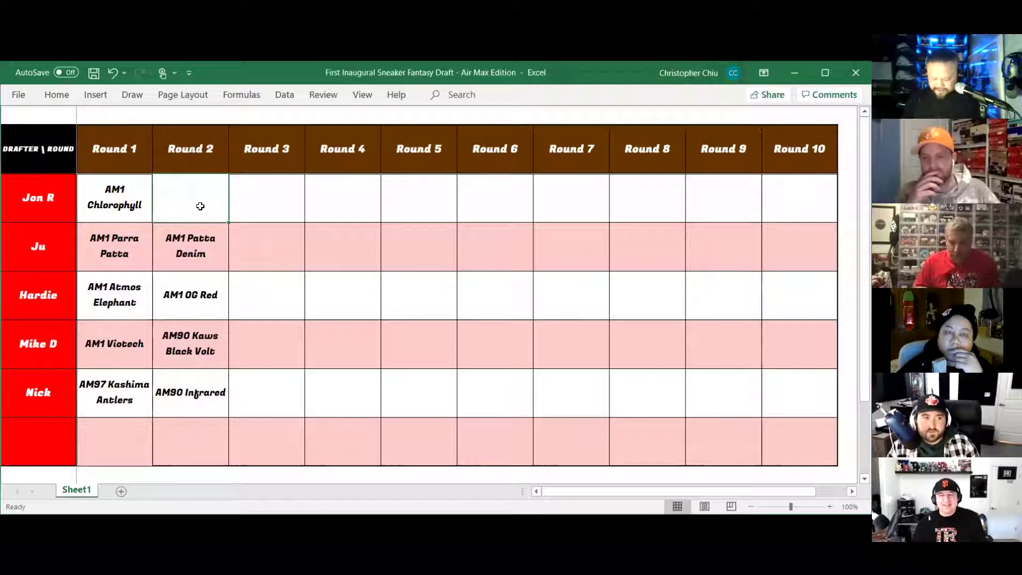
{"action": "type", "text": "AM1"}
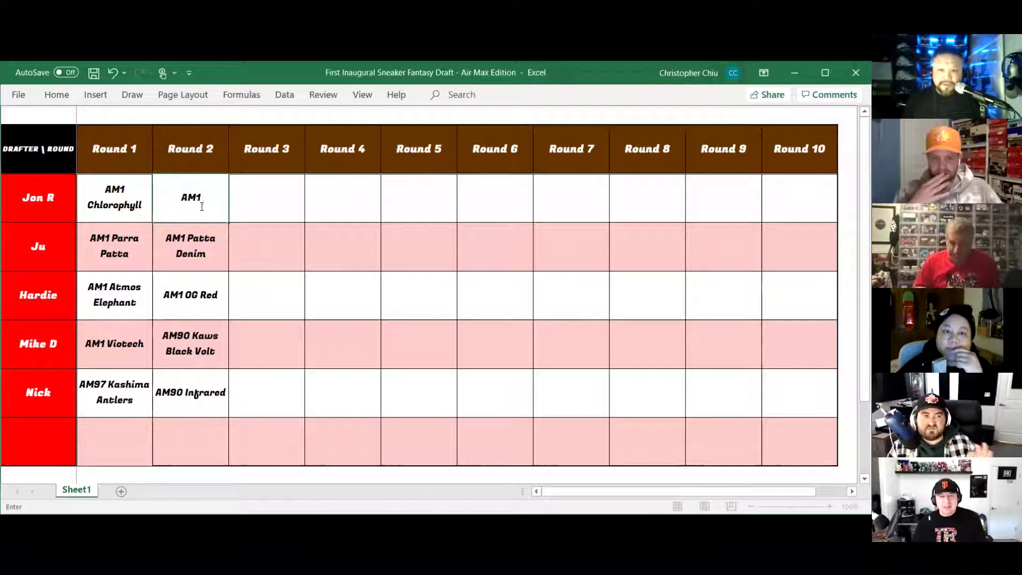
{"action": "type", "text": " OG"}
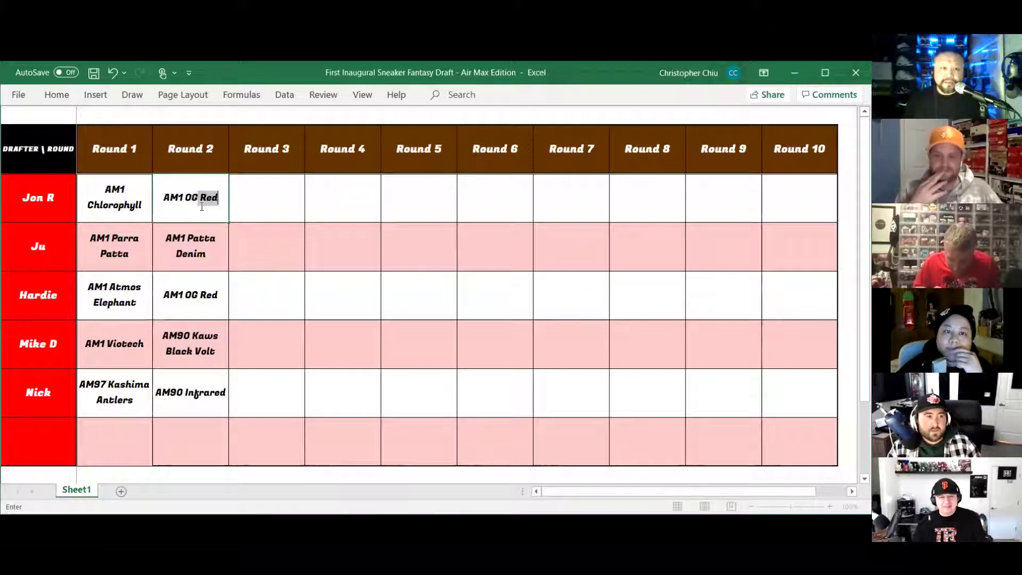
{"action": "type", "text": " Blue"}
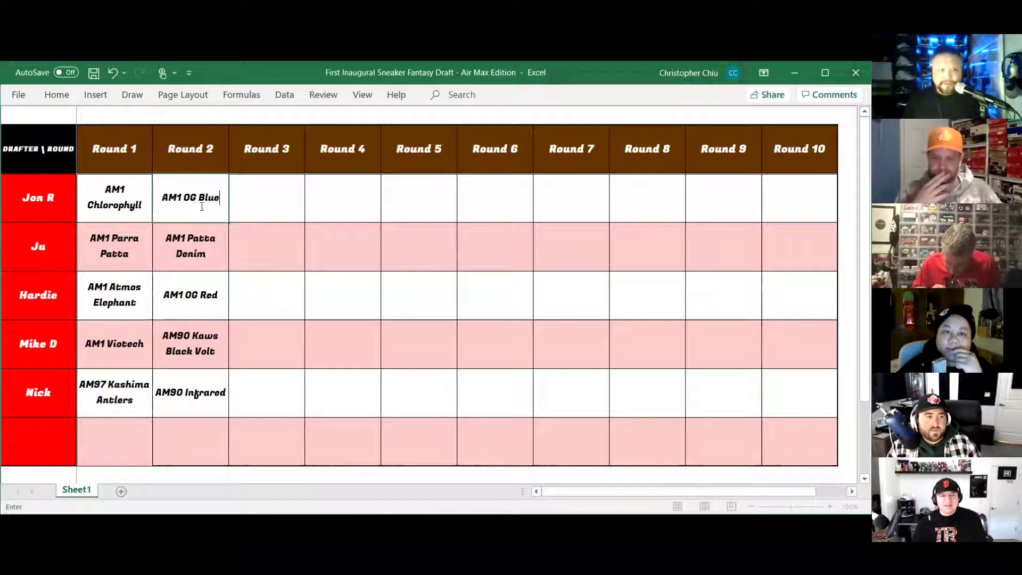
Fill in the first drafter's Round 3 pick as "AM95 Neon".
{"action": "left_click", "coordinate": [262, 207]}
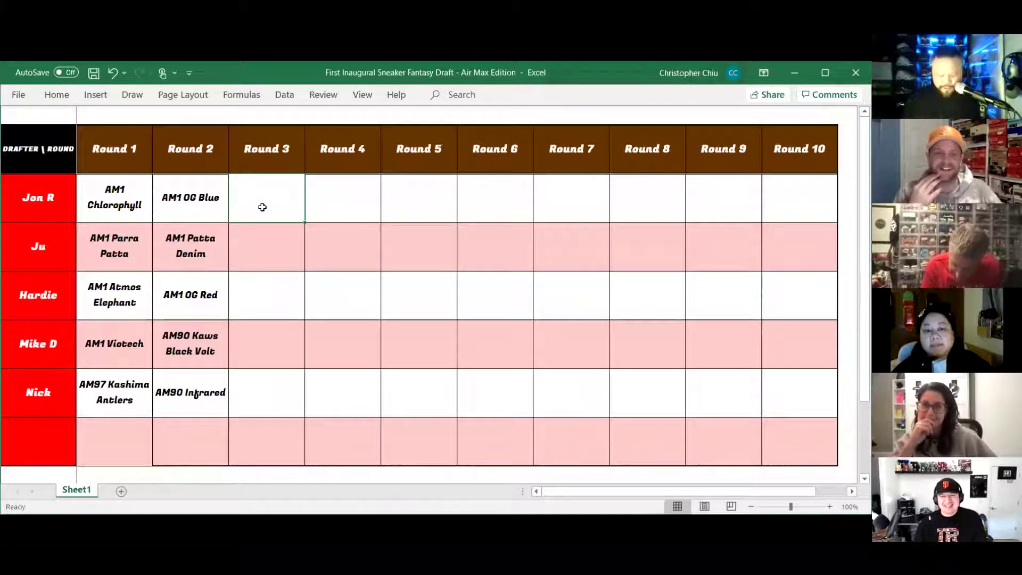
{"action": "type", "text": "AM"}
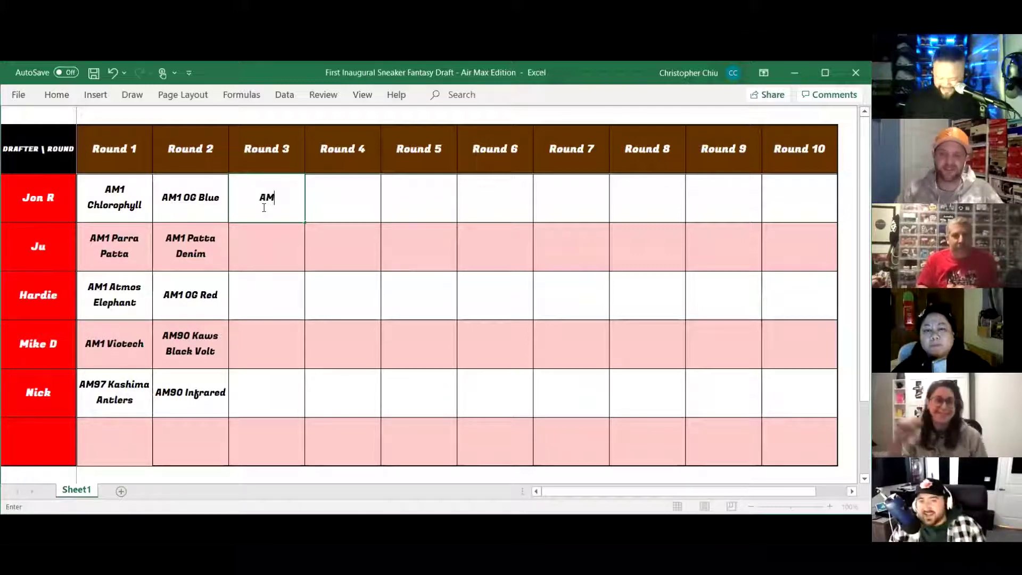
{"action": "type", "text": "95 Neon"}
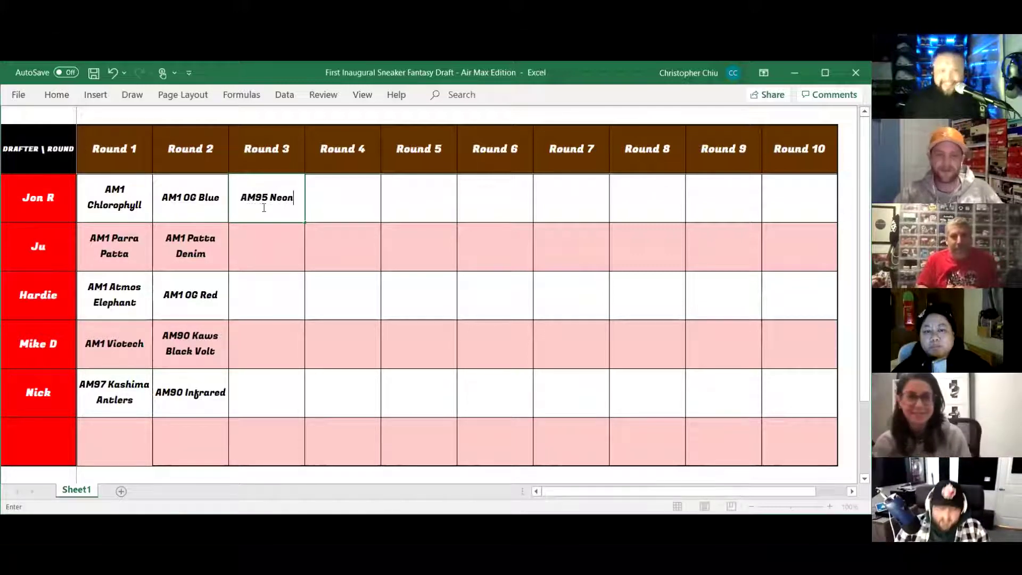
Fill in the second drafter's Round 3 pick as "AM98 Gundam".
{"action": "left_click", "coordinate": [265, 256]}
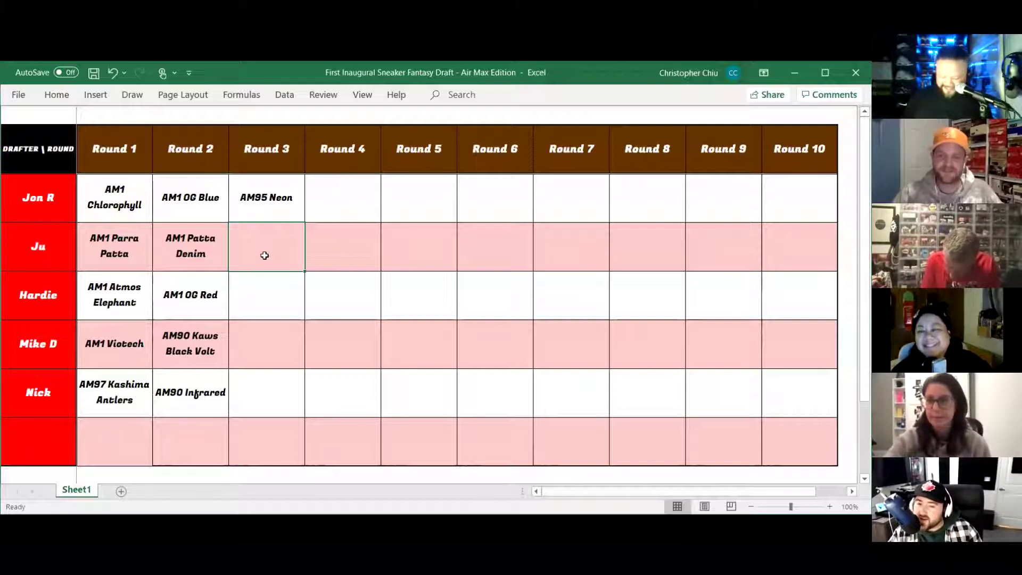
{"action": "type", "text": "AM98 G"}
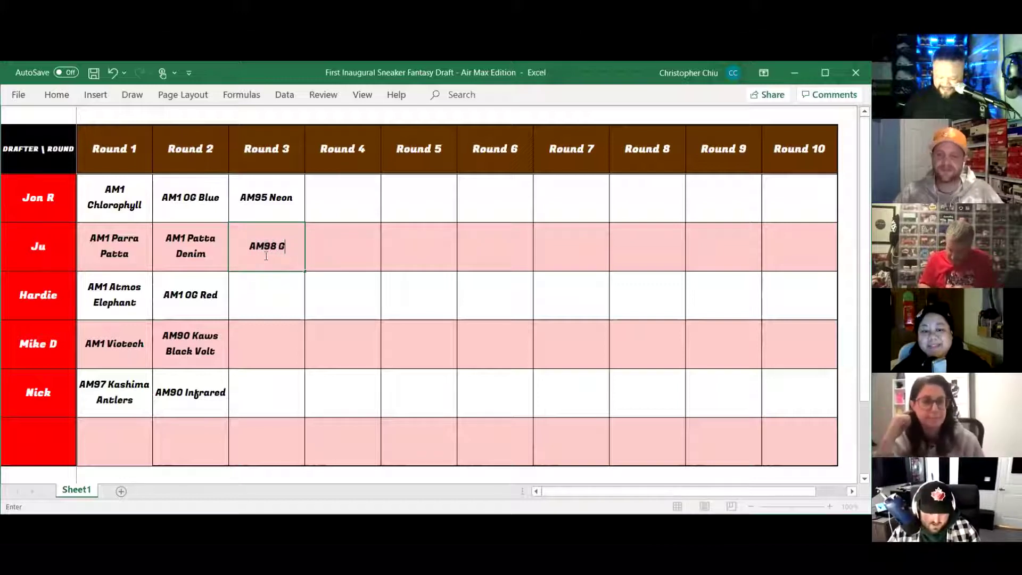
{"action": "type", "text": "undam"}
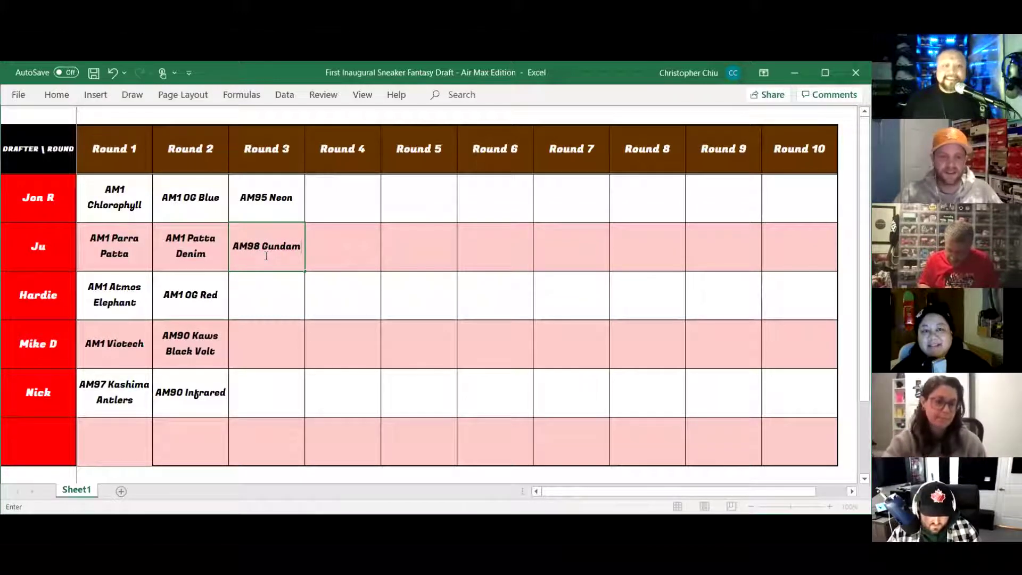
Fill in the third drafter's Round 3 pick as "AM1 Atmos Animal White".
{"action": "left_click", "coordinate": [274, 290]}
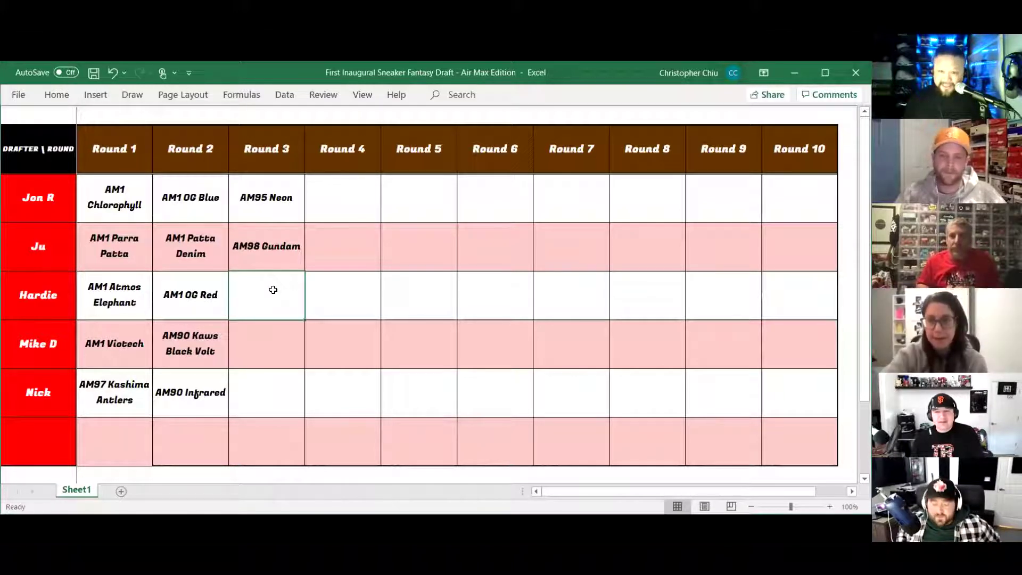
{"action": "type", "text": "A"}
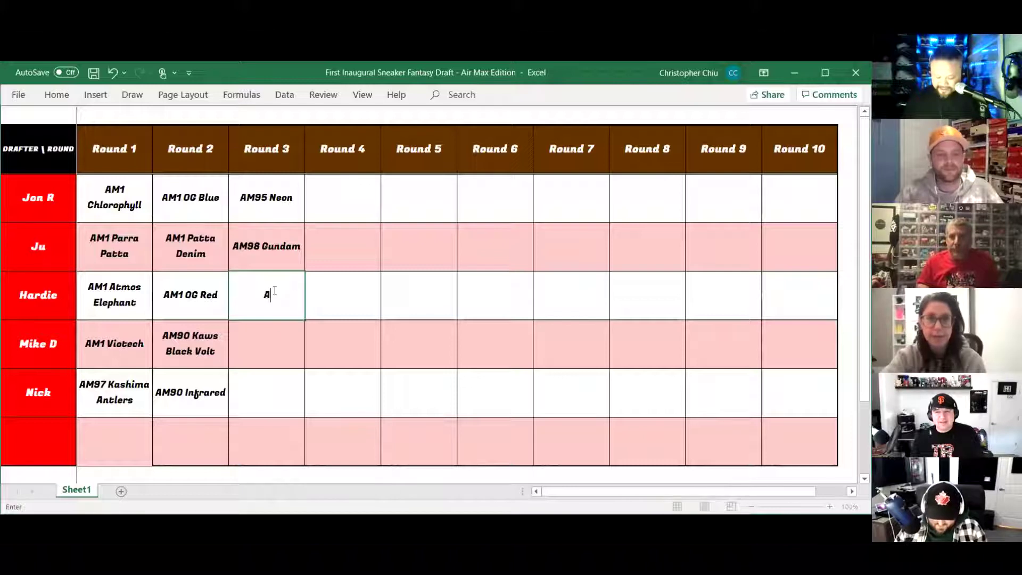
{"action": "type", "text": "M1"}
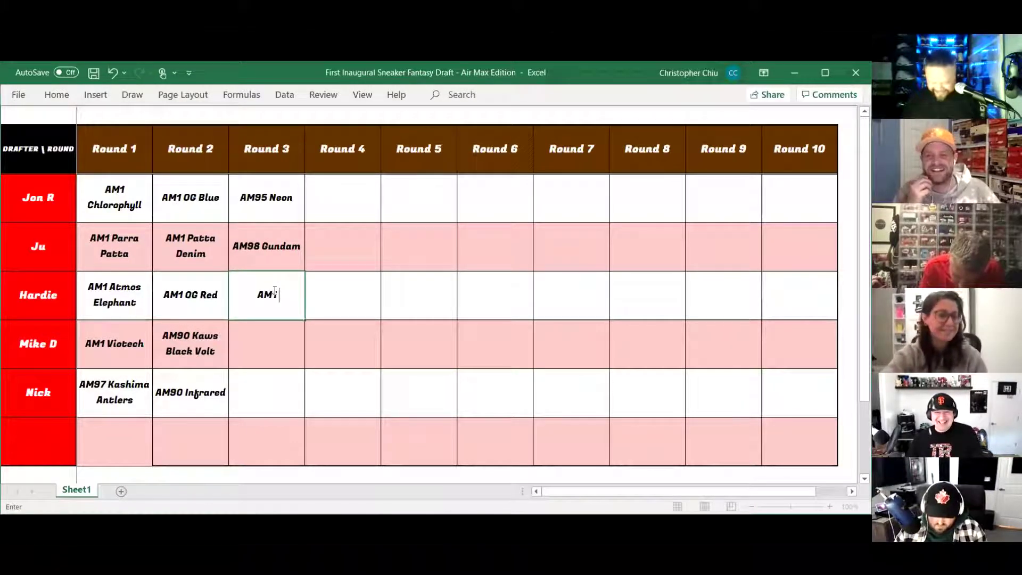
{"action": "type", "text": "Atmos Animal "}
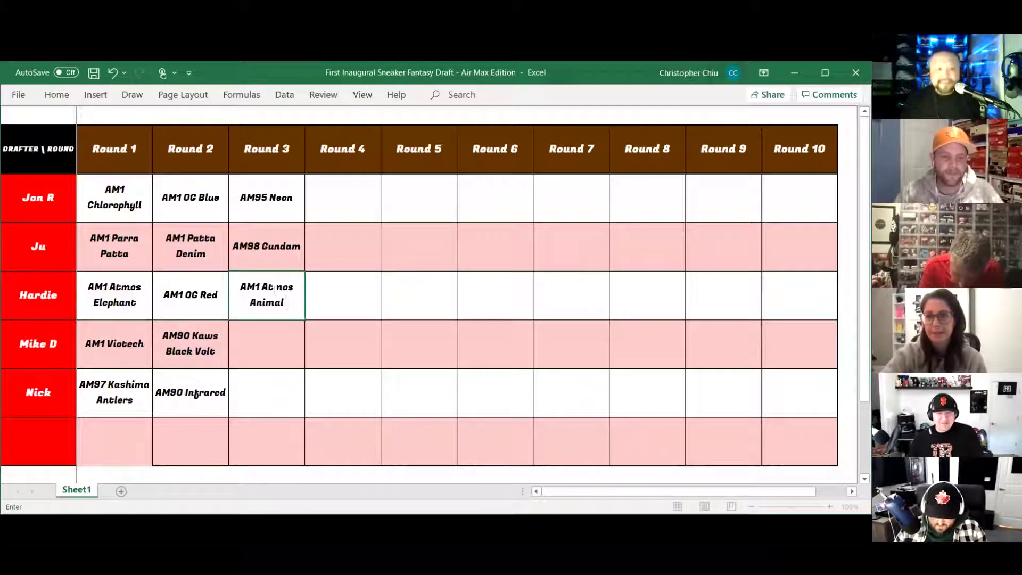
{"action": "type", "text": "White"}
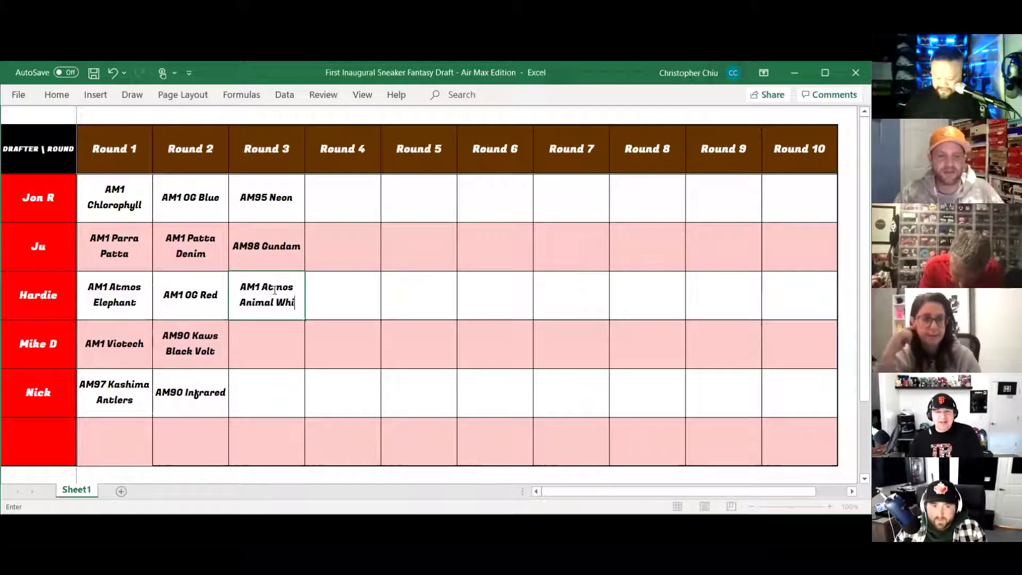
Fill in the fourth drafter's Round 3 pick as "AM95 Neon Mita", with a space between the model and colourway.
{"action": "left_click", "coordinate": [282, 348]}
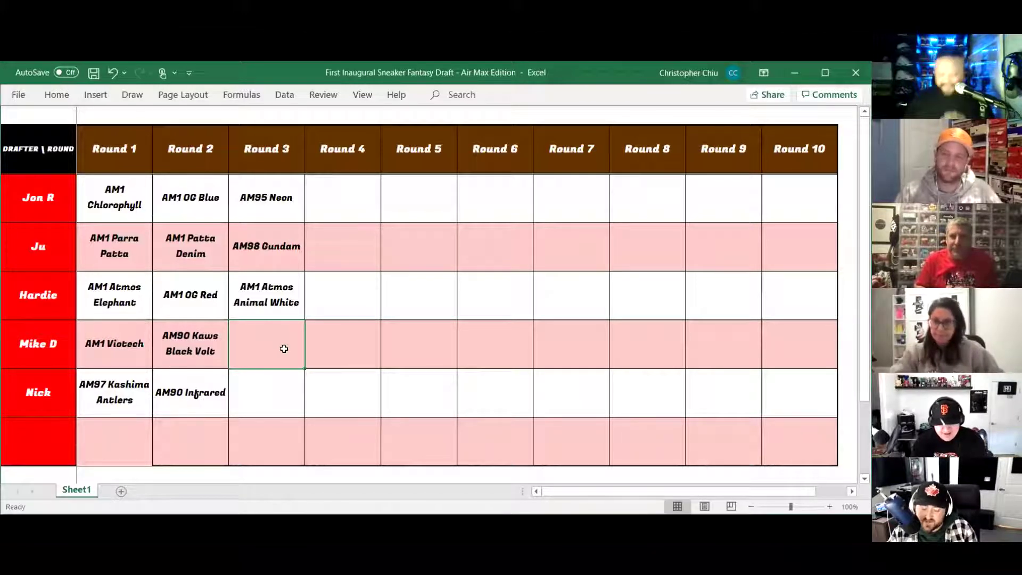
{"action": "type", "text": "AM"}
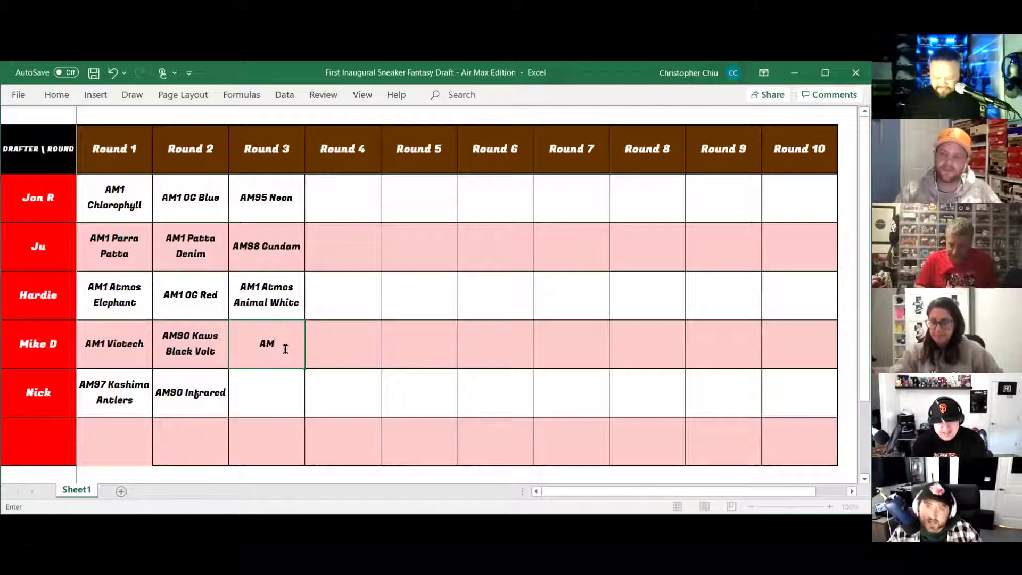
{"action": "type", "text": "95"}
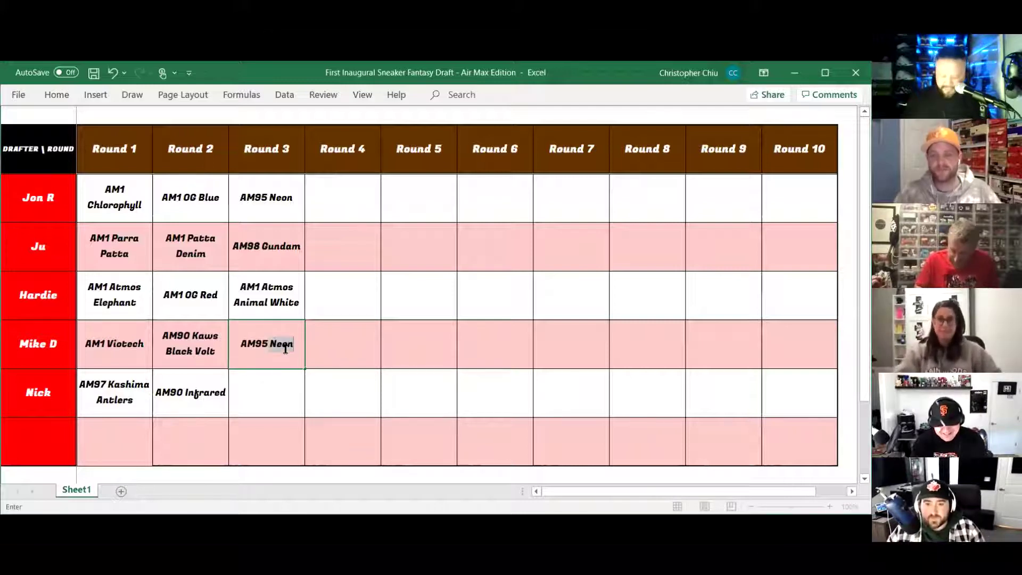
{"action": "type", "text": "Neon Mita"}
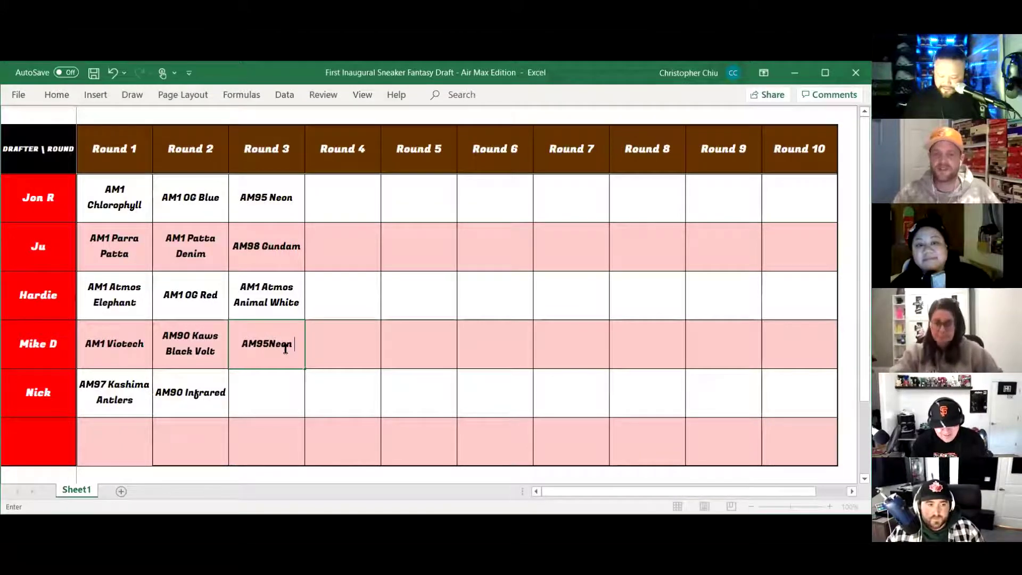
{"action": "left_click", "coordinate": [257, 345]}
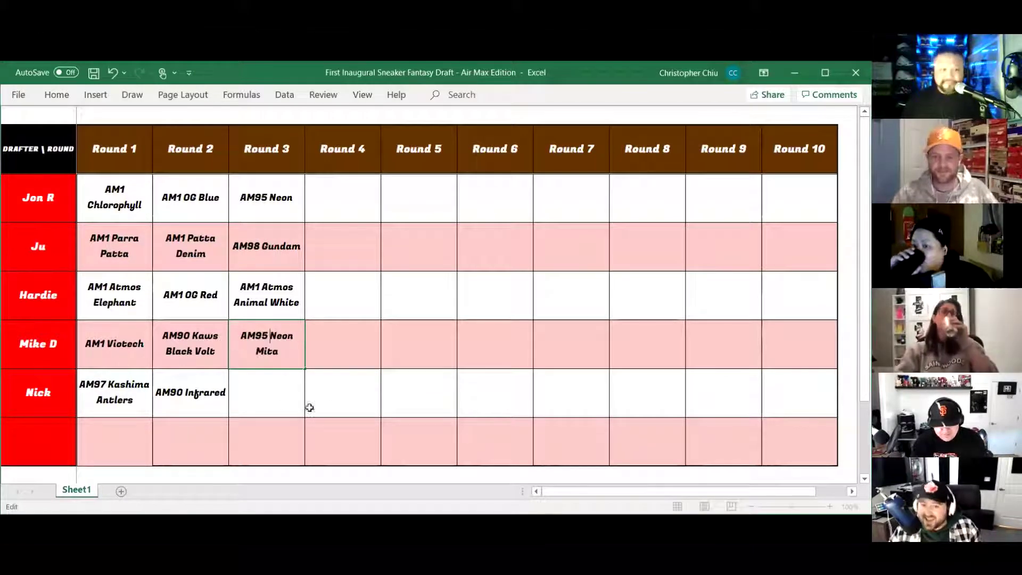
{"action": "key", "text": "Return"}
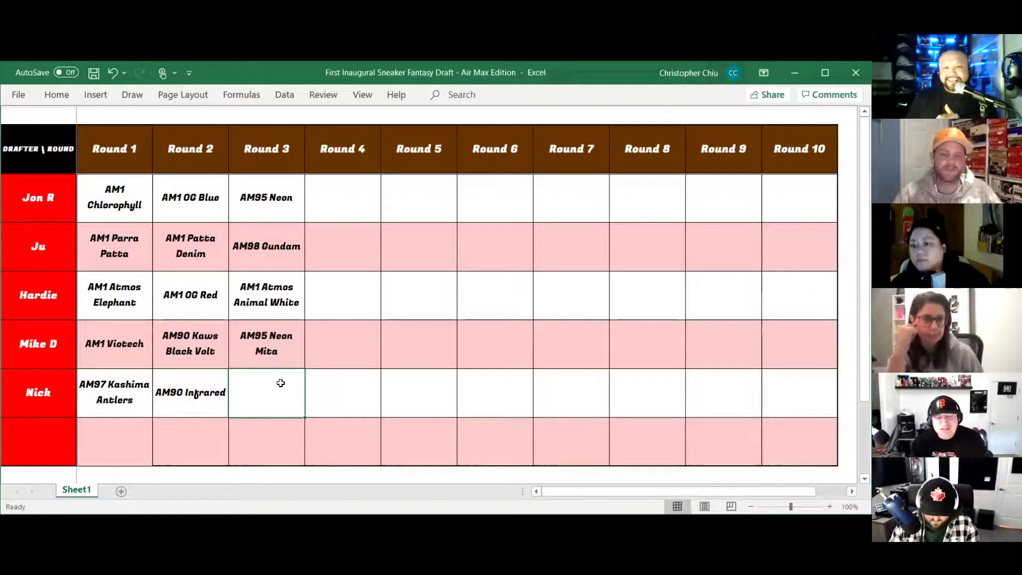
Fill in the fifth drafter's Round 3 pick as "AM90 Hufquake".
{"action": "type", "text": "AM"}
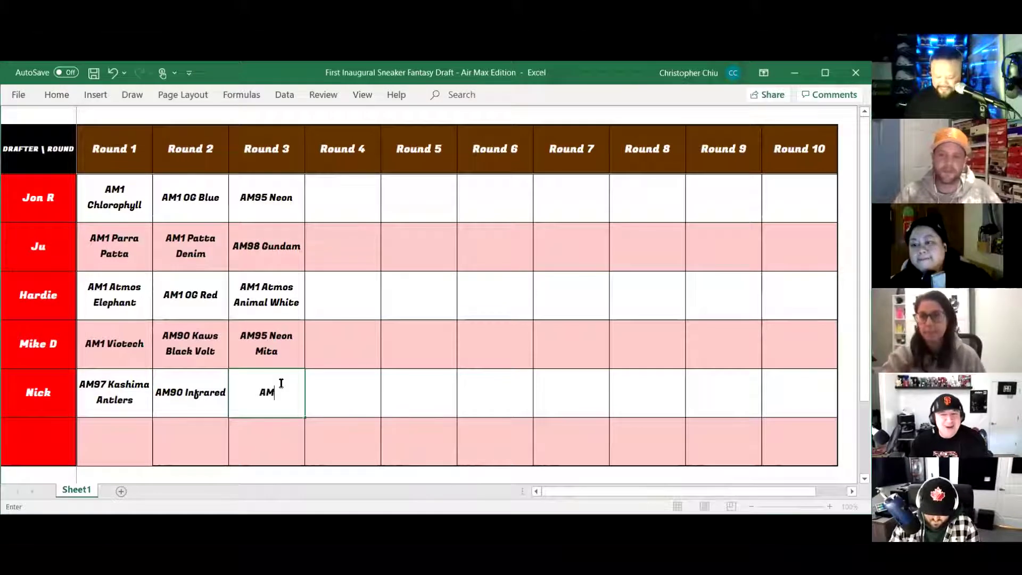
{"action": "type", "text": "90"}
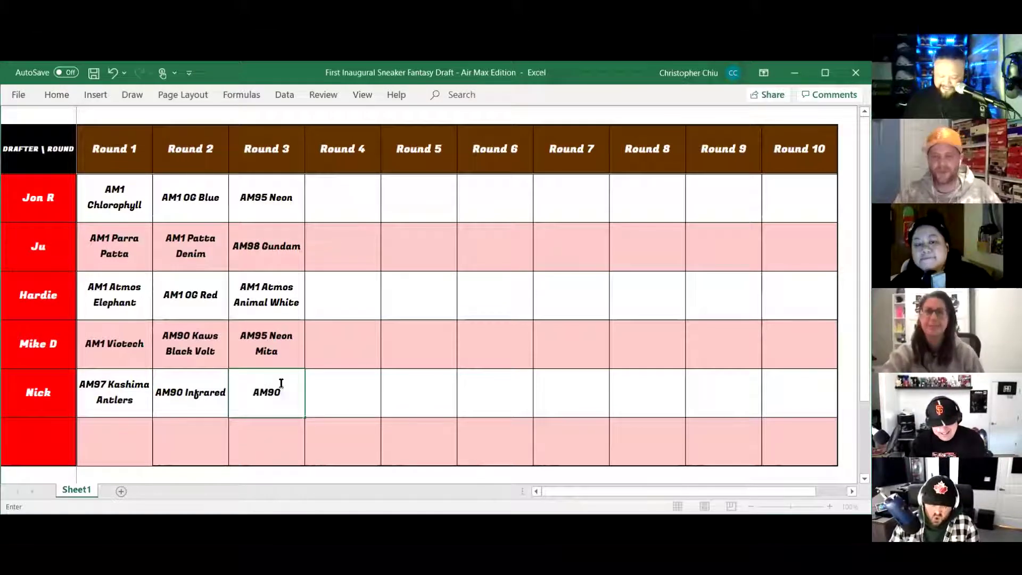
{"action": "type", "text": " Huf"}
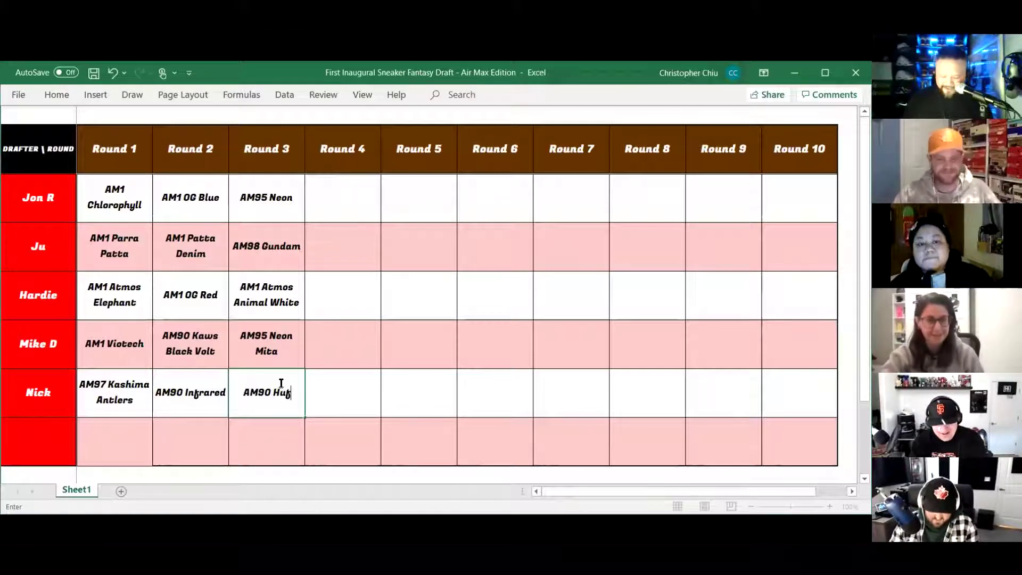
{"action": "type", "text": "quake"}
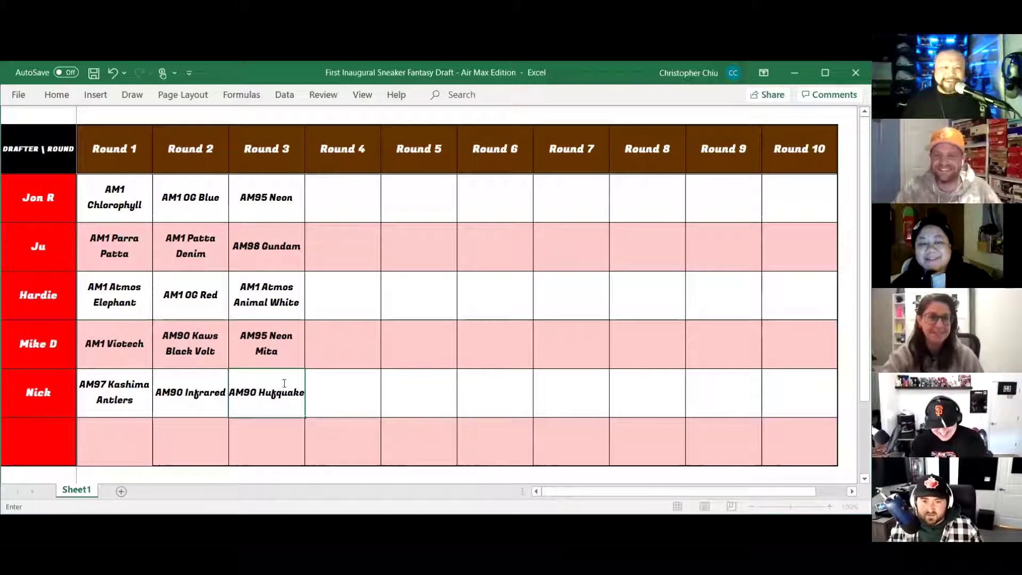
Fill in the fifth drafter's Round 4 pick as "AM97 Off White".
{"action": "left_click", "coordinate": [345, 401]}
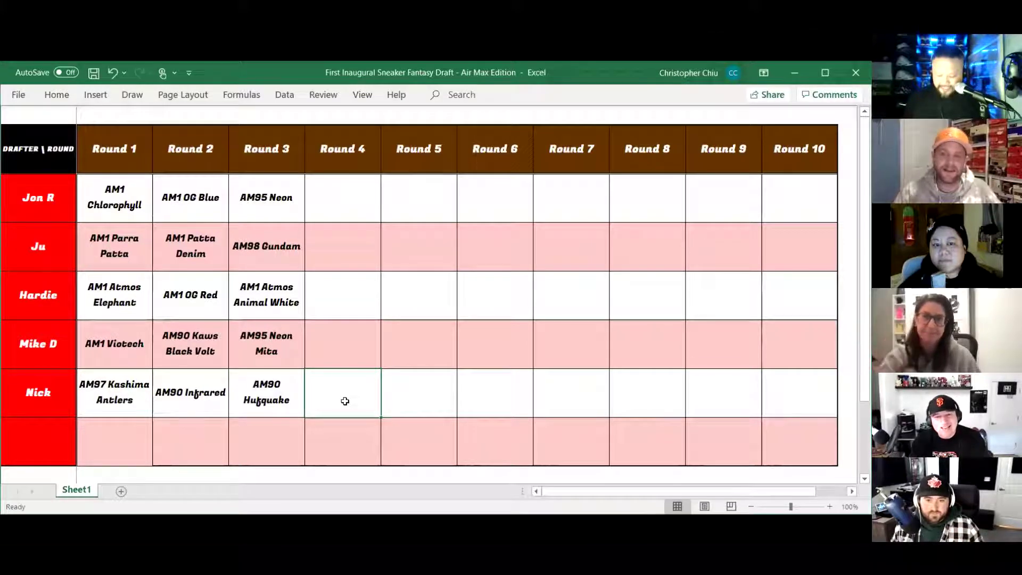
{"action": "type", "text": "AM97 O"}
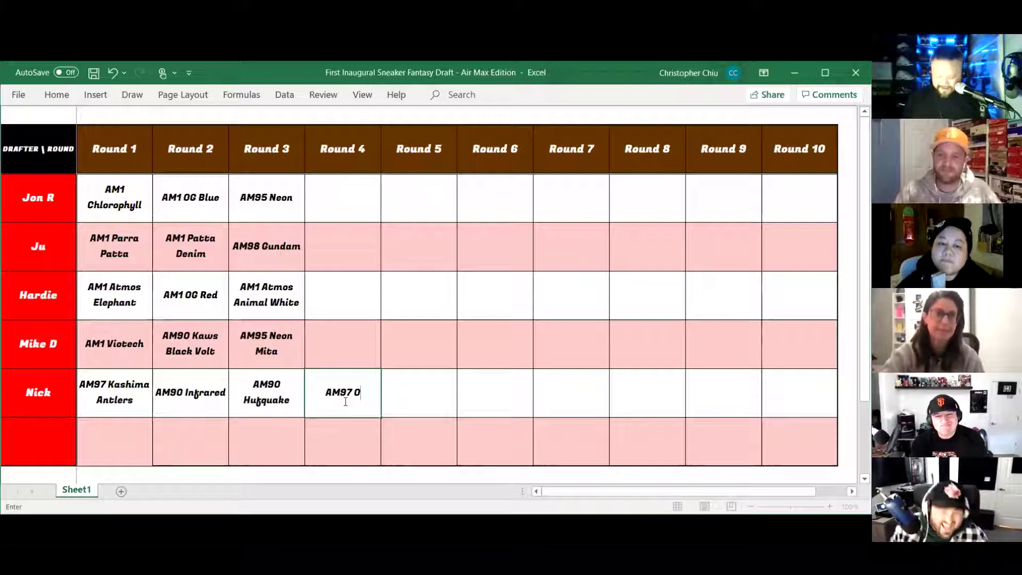
{"action": "type", "text": "ff White"}
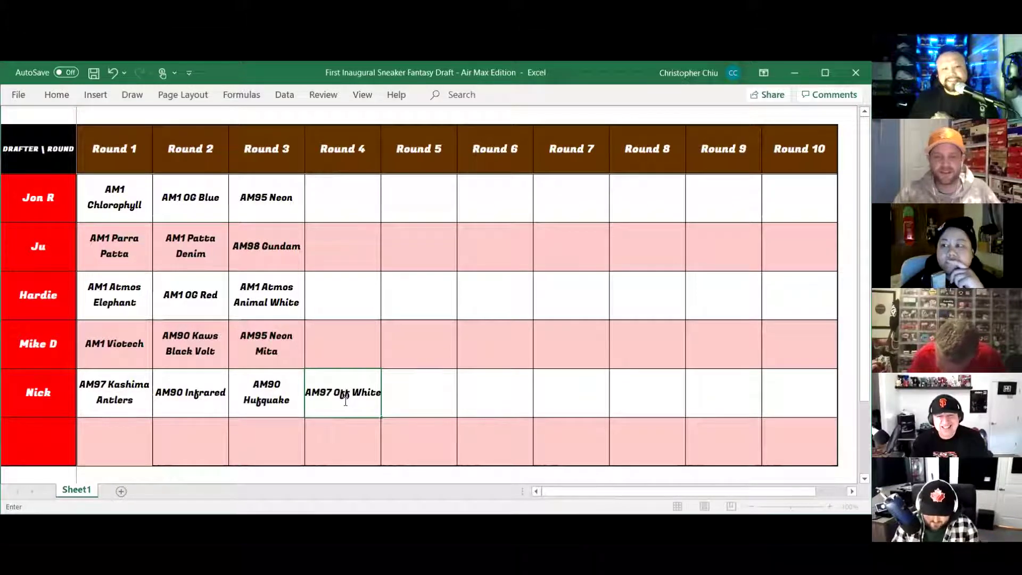
Fill in the fourth drafter's Round 4 pick as "AM97/1 Sean Wotherspoon", overriding the autocomplete suggestion.
{"action": "left_click", "coordinate": [350, 354]}
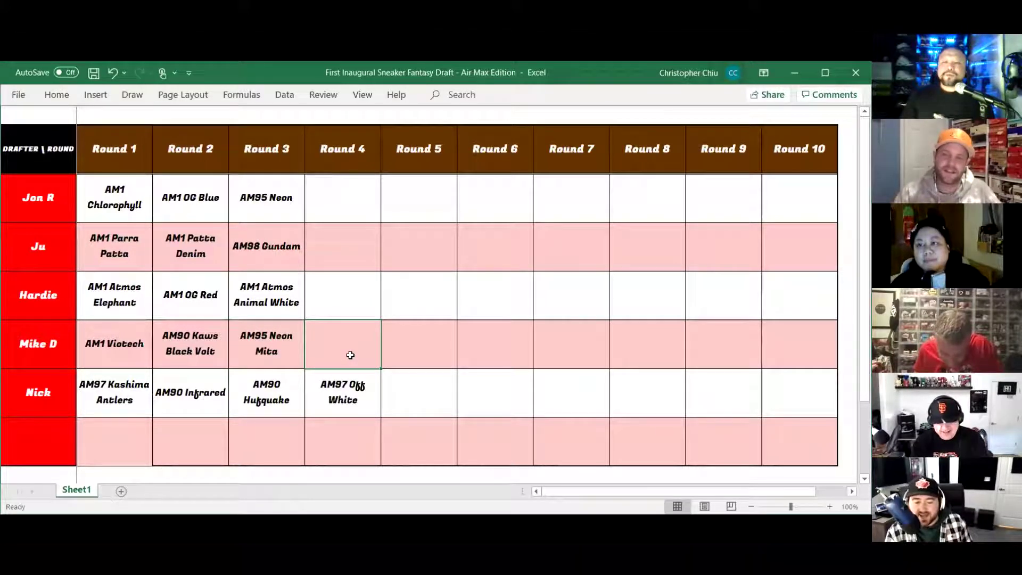
{"action": "type", "text": "AM97 O"}
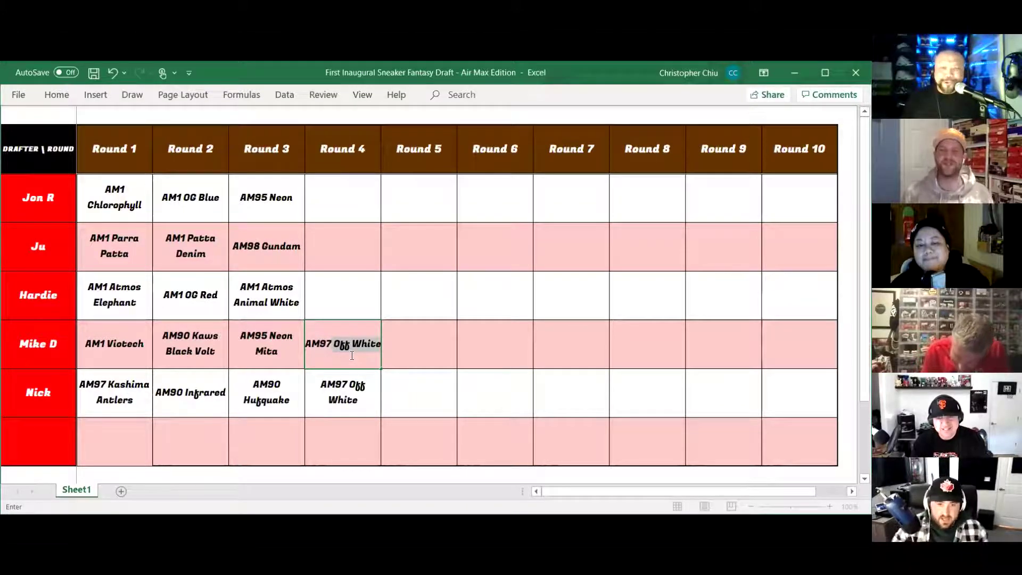
{"action": "key", "text": "BackSpace"}
{"action": "key", "text": "BackSpace"}
{"action": "key", "text": "BackSpace"}
{"action": "type", "text": "/1 "}
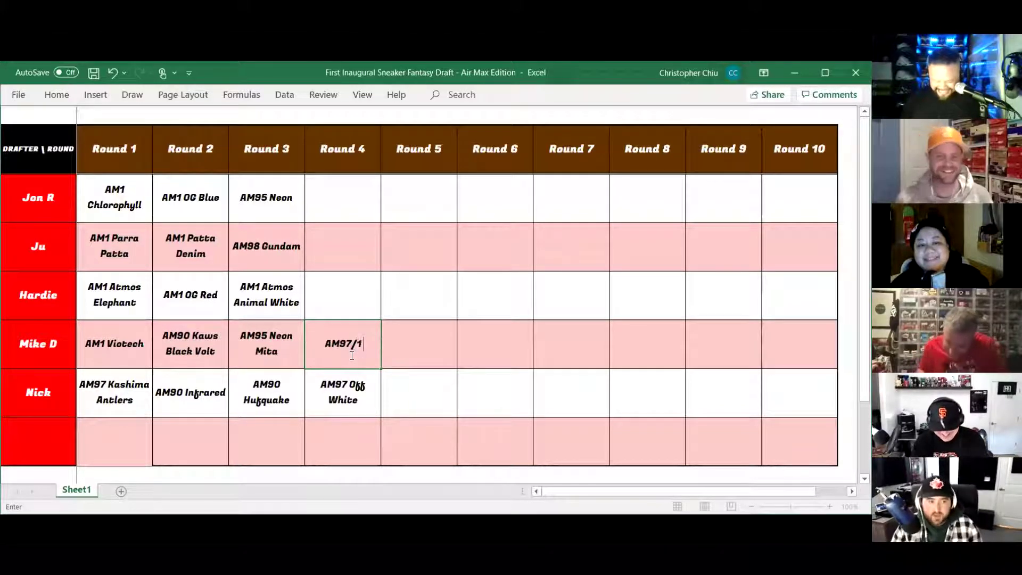
{"action": "type", "text": "Sean Wothersp"}
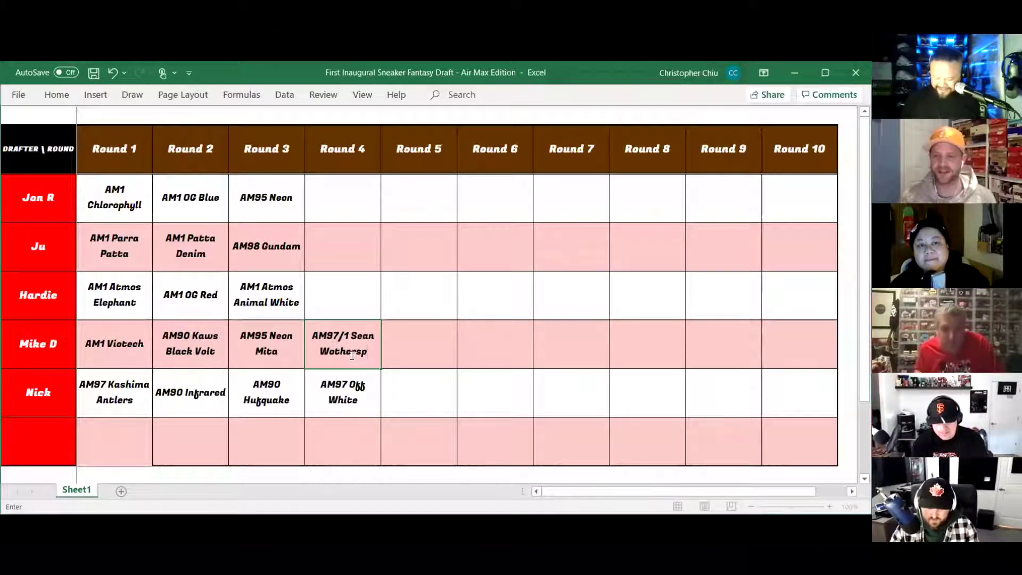
{"action": "type", "text": "oon"}
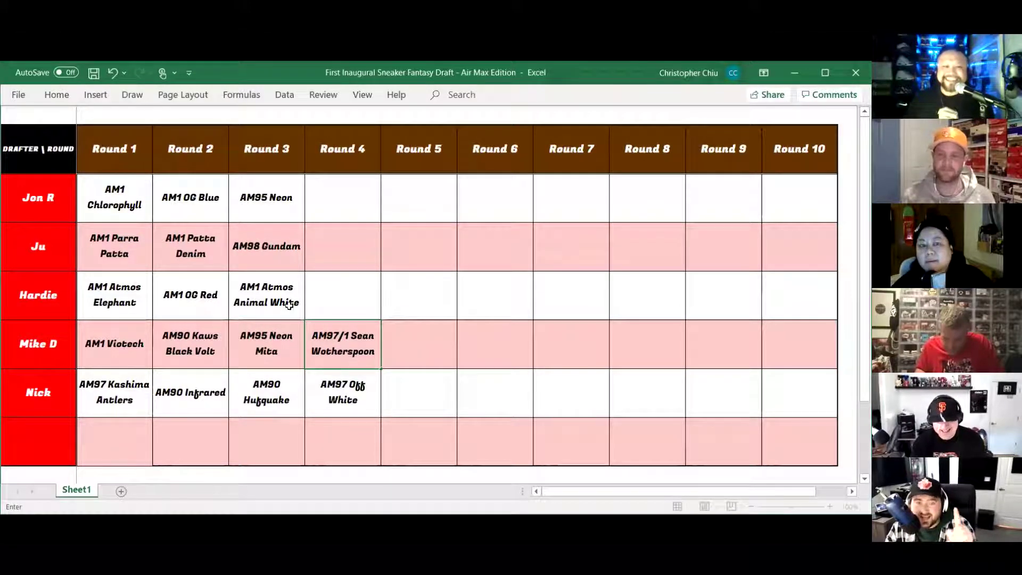
Fill in the third drafter's Round 4 pick as "AM1 Patta Corduroy".
{"action": "left_click", "coordinate": [340, 287]}
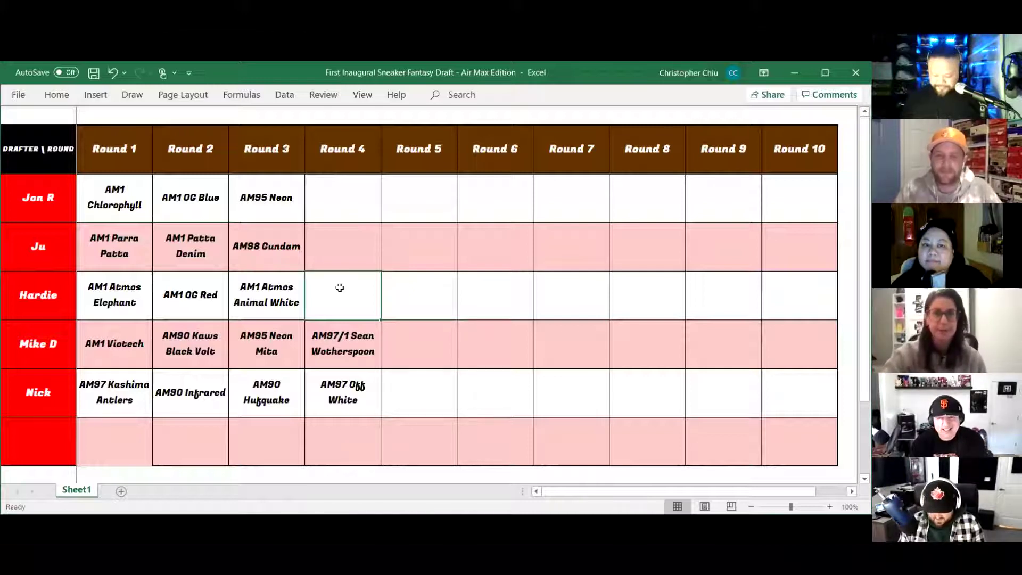
{"action": "type", "text": "AM1"}
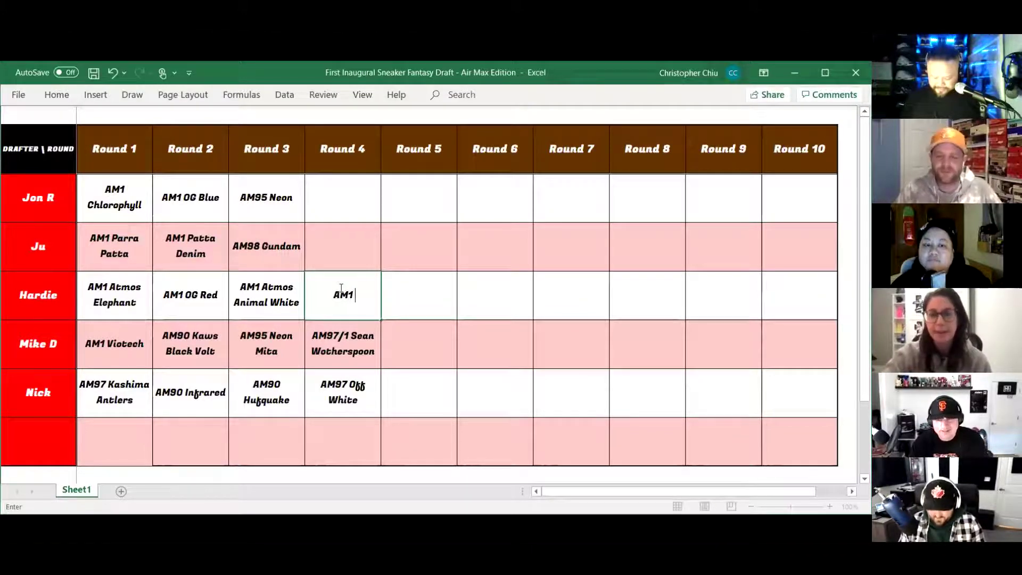
{"action": "type", "text": " C"}
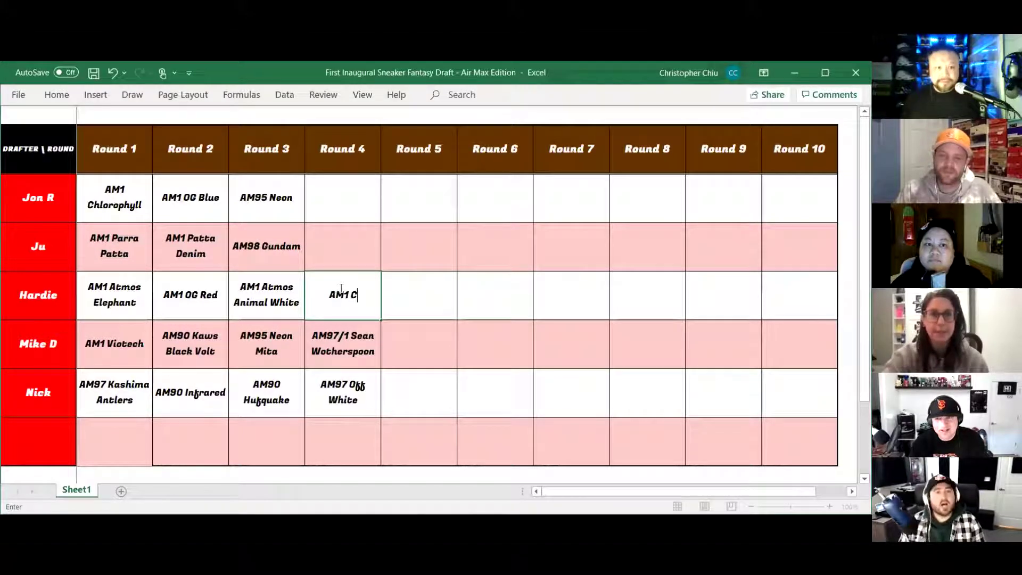
{"action": "key", "text": "BackSpace"}
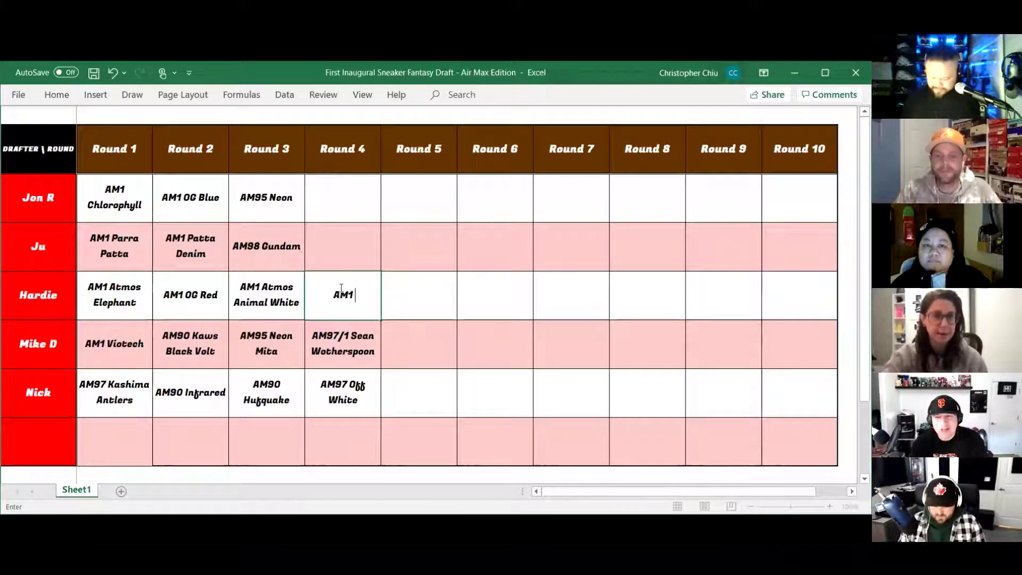
{"action": "type", "text": "Patta Cordu"}
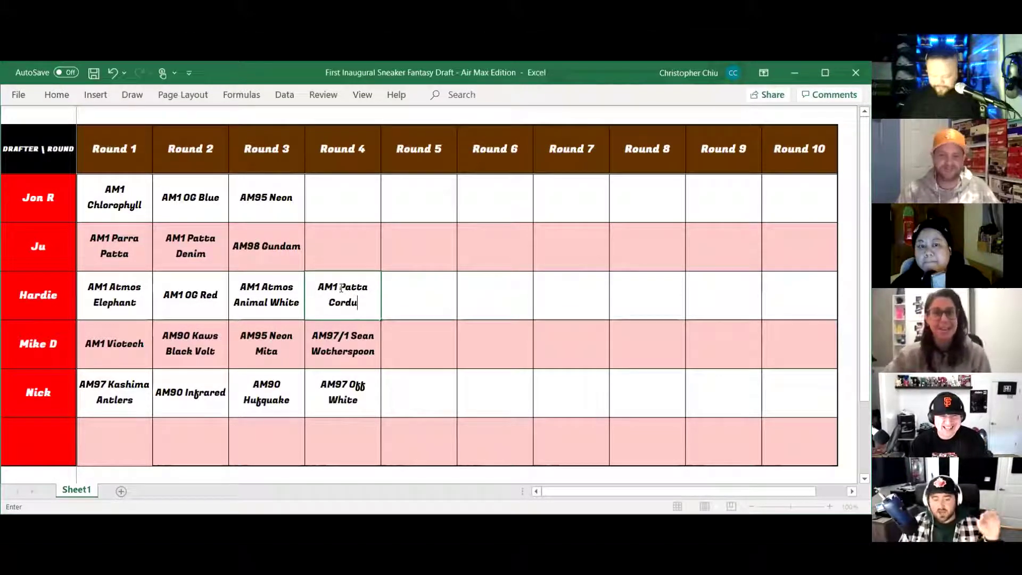
{"action": "type", "text": "roy"}
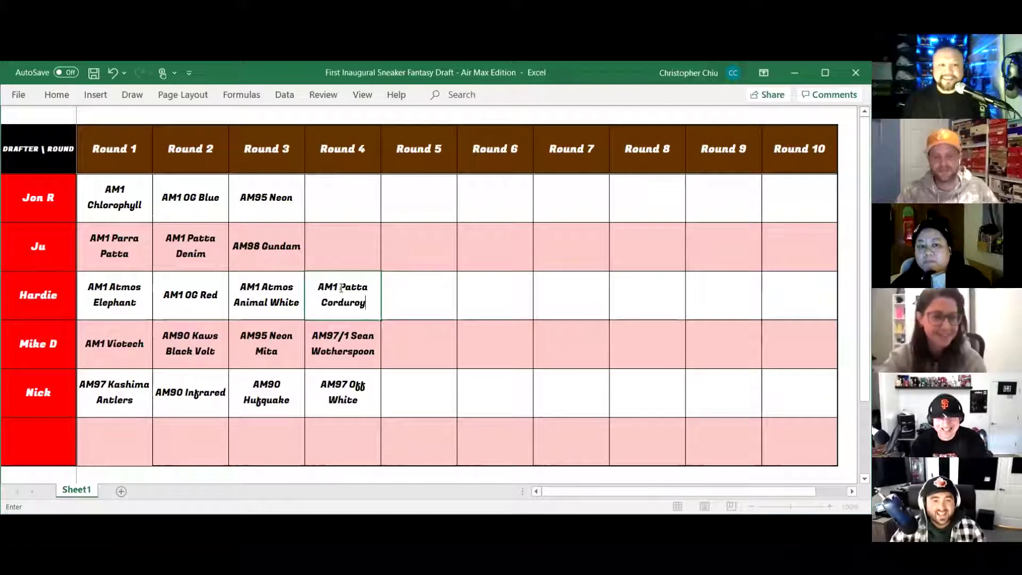
Fill in the second drafter's Round 4 pick as "AM Light size? Purple Violet".
{"action": "left_click", "coordinate": [345, 245]}
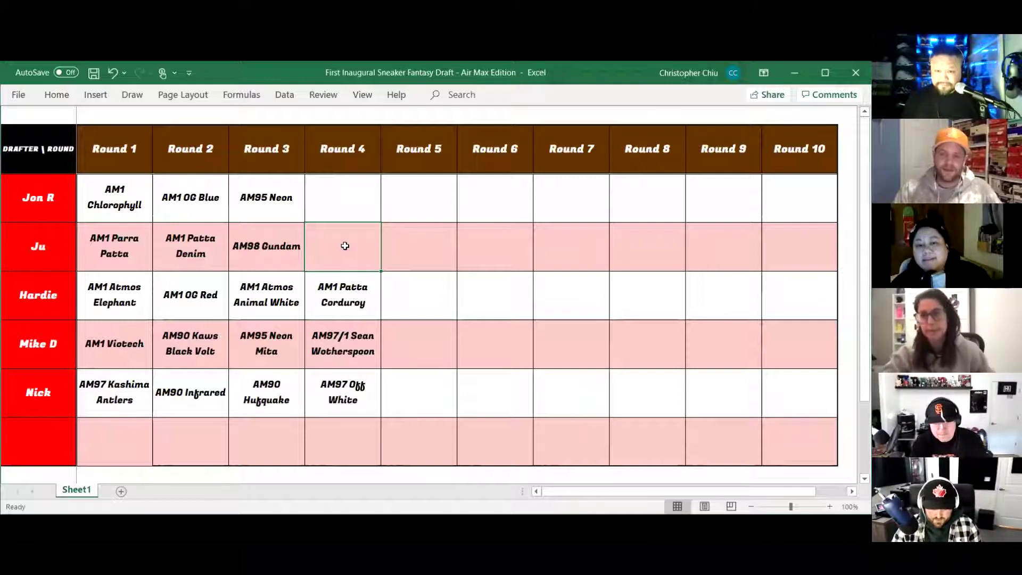
{"action": "type", "text": "AM"}
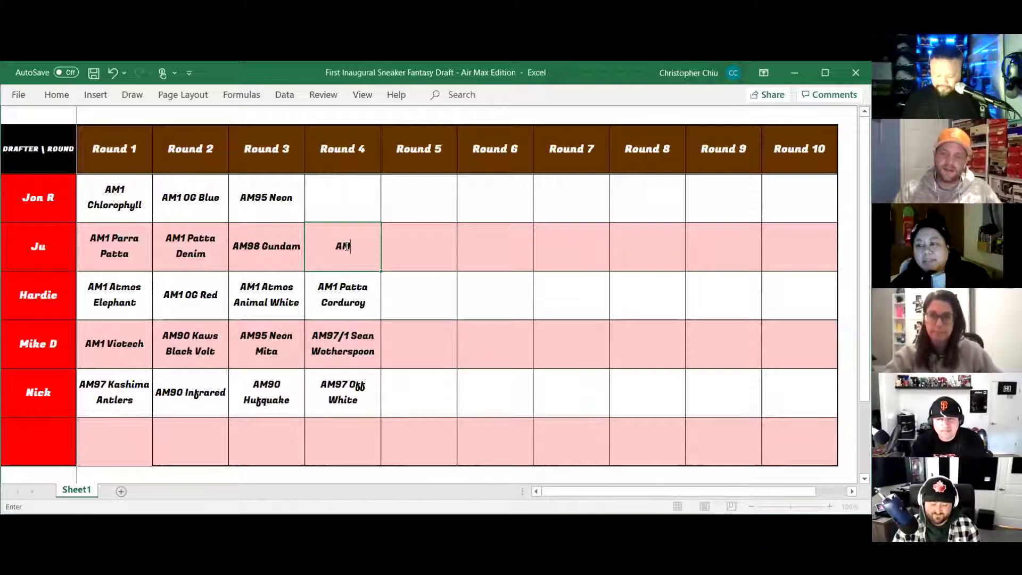
{"action": "type", "text": " Light "}
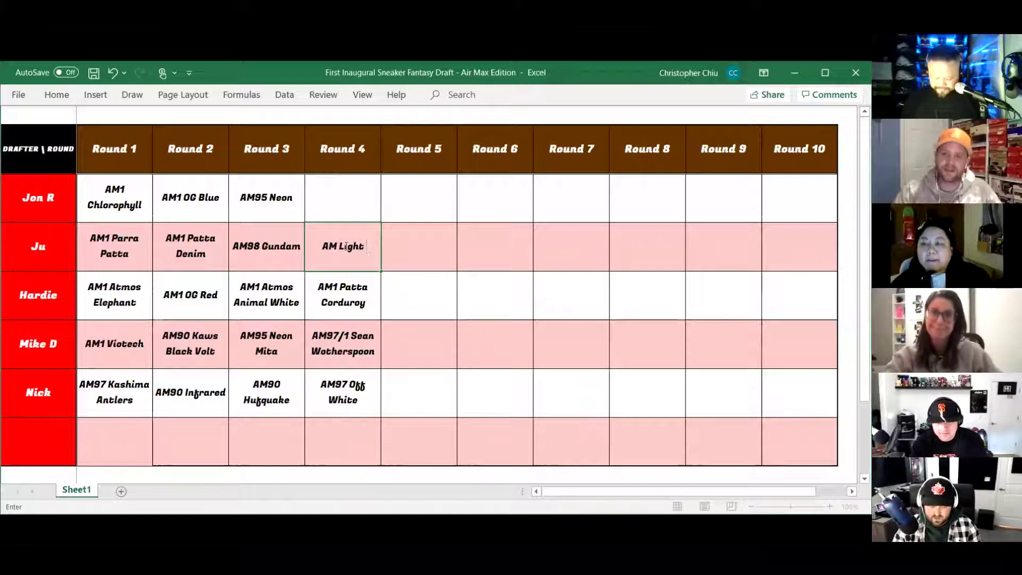
{"action": "type", "text": "Size"}
{"action": "key", "text": "BackSpace"}
{"action": "key", "text": "BackSpace"}
{"action": "key", "text": "BackSpace"}
{"action": "key", "text": "BackSpace"}
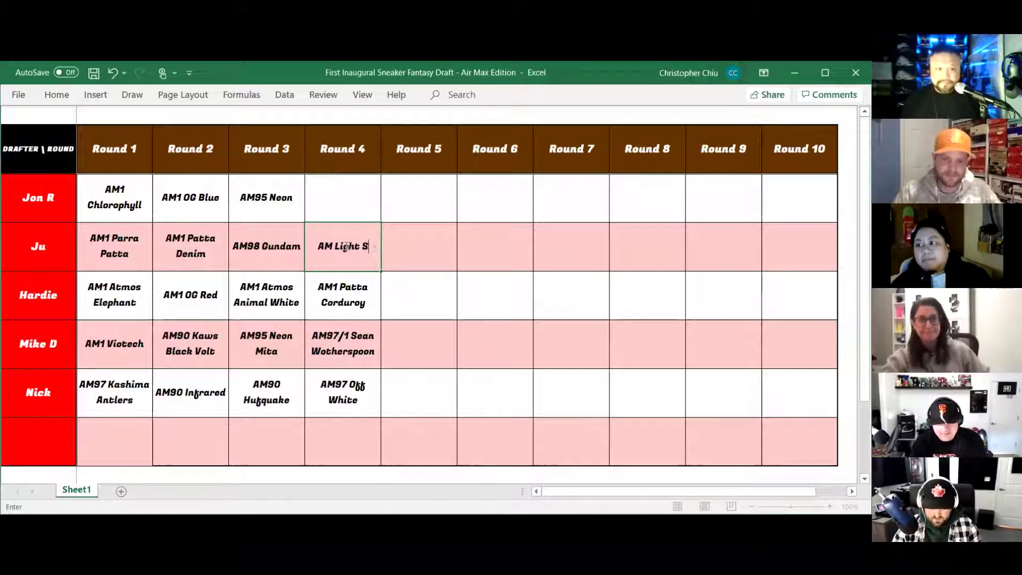
{"action": "type", "text": "size?"}
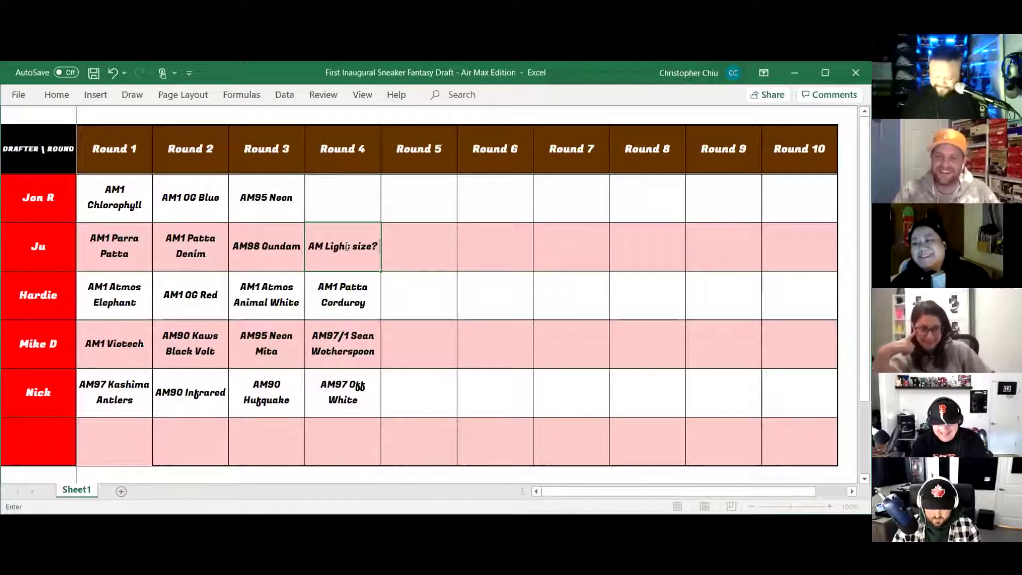
{"action": "type", "text": " Purp"}
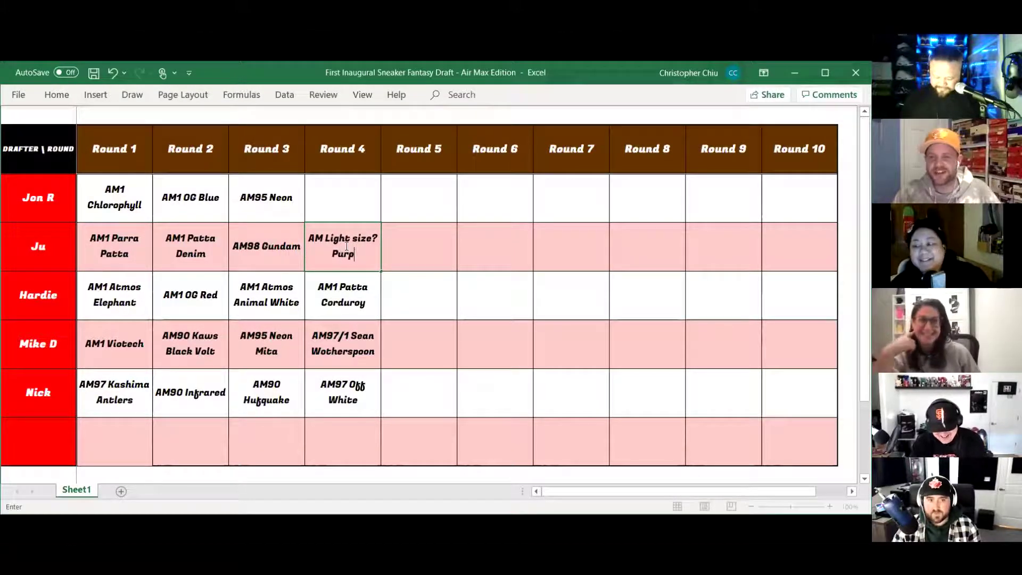
{"action": "type", "text": "le Vilote"}
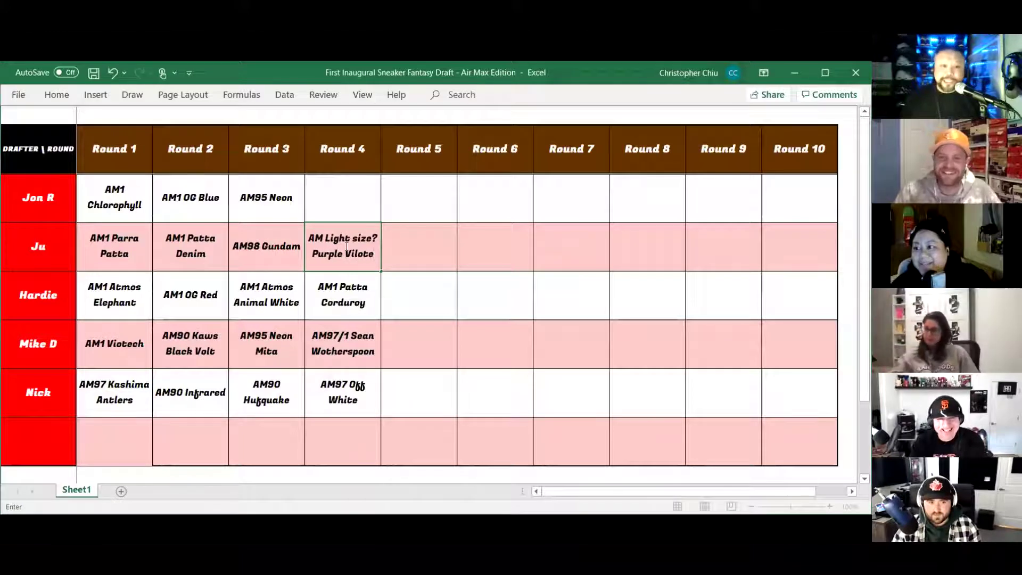
{"action": "key", "text": "BackSpace"}
{"action": "key", "text": "BackSpace"}
{"action": "type", "text": "et"}
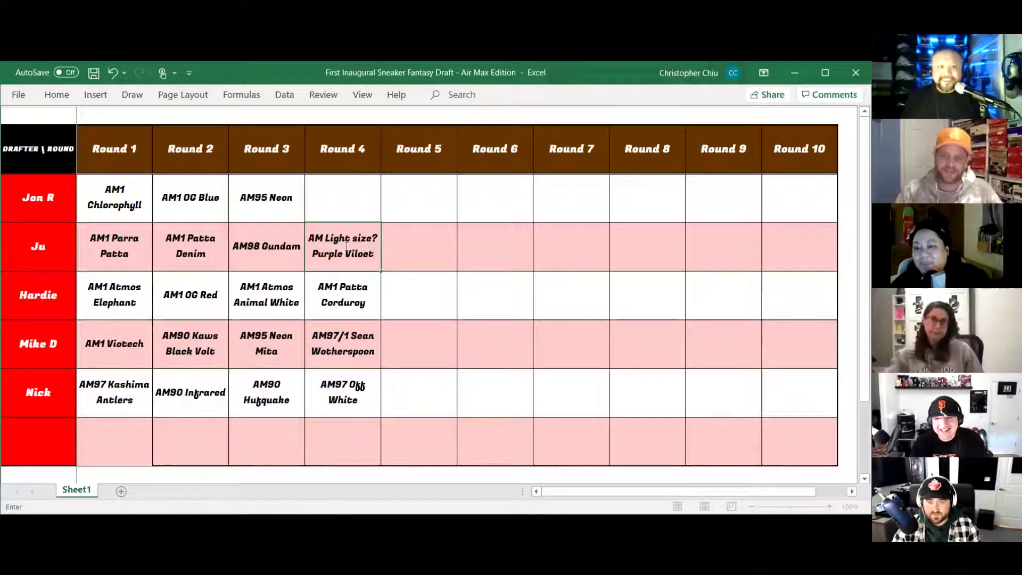
{"action": "key", "text": "BackSpace"}
{"action": "key", "text": "BackSpace"}
{"action": "key", "text": "BackSpace"}
{"action": "key", "text": "BackSpace"}
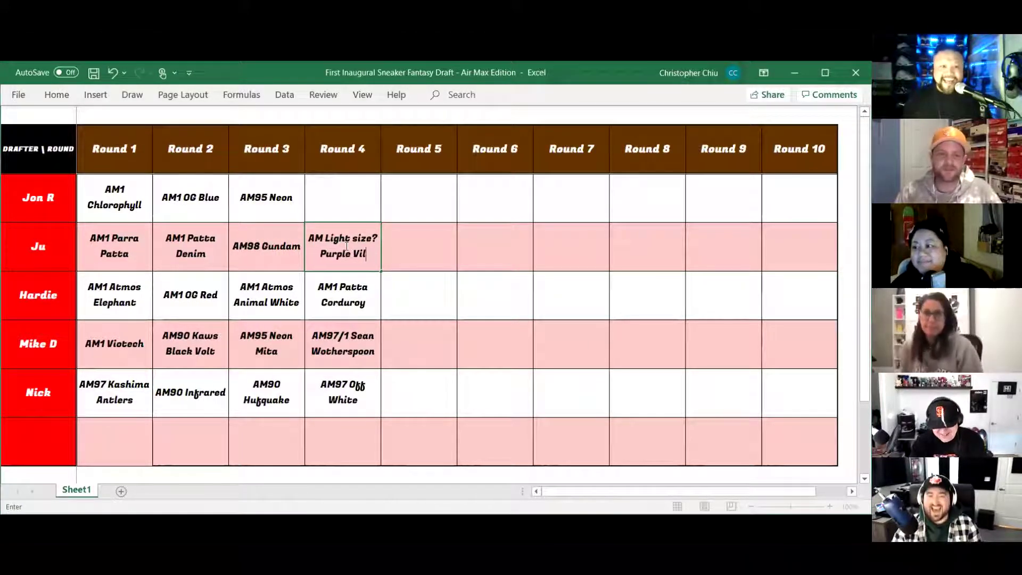
{"action": "type", "text": "olet"}
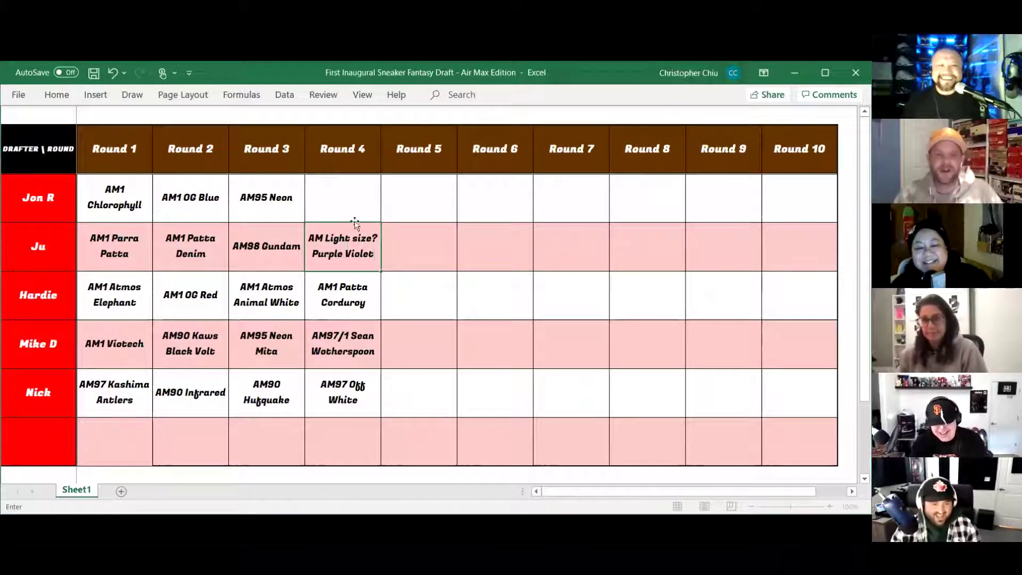
Fill in the first drafter's Round 4 pick as "AM1 Parra Amsterdam", overriding the autocomplete suggestion.
{"action": "left_click", "coordinate": [344, 199]}
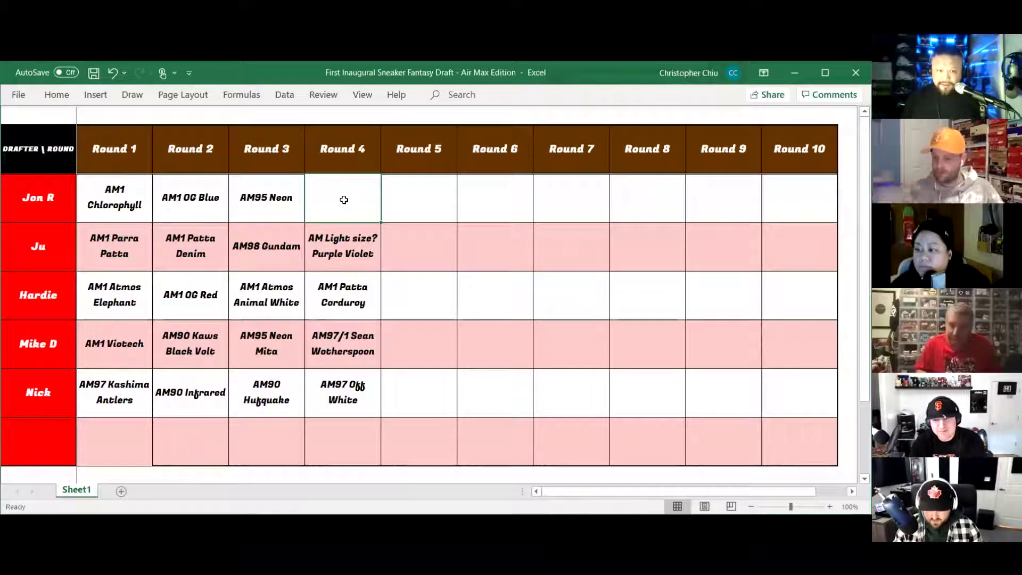
{"action": "type", "text": "Am1 Paa"}
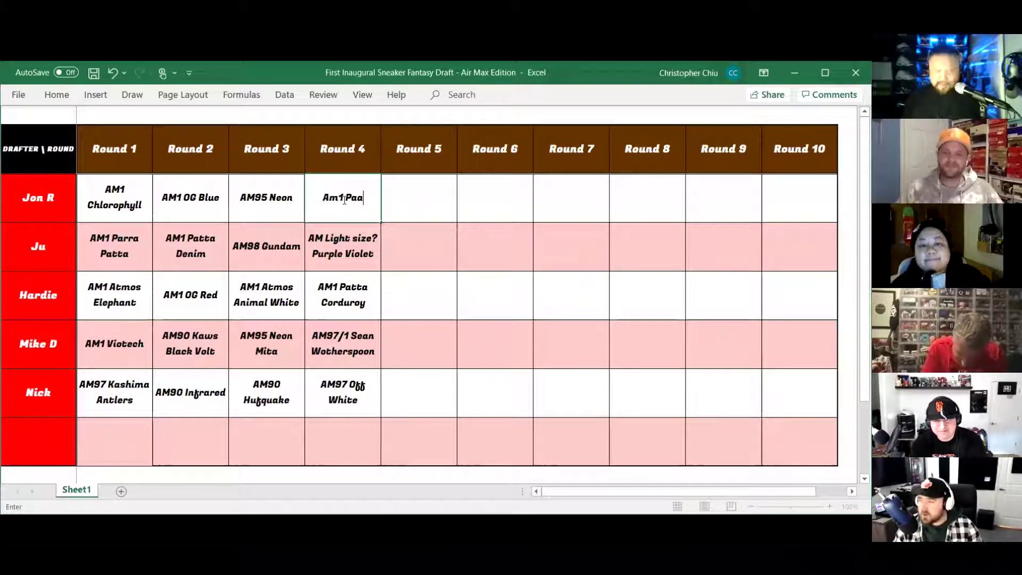
{"action": "key", "text": "BackSpace"}
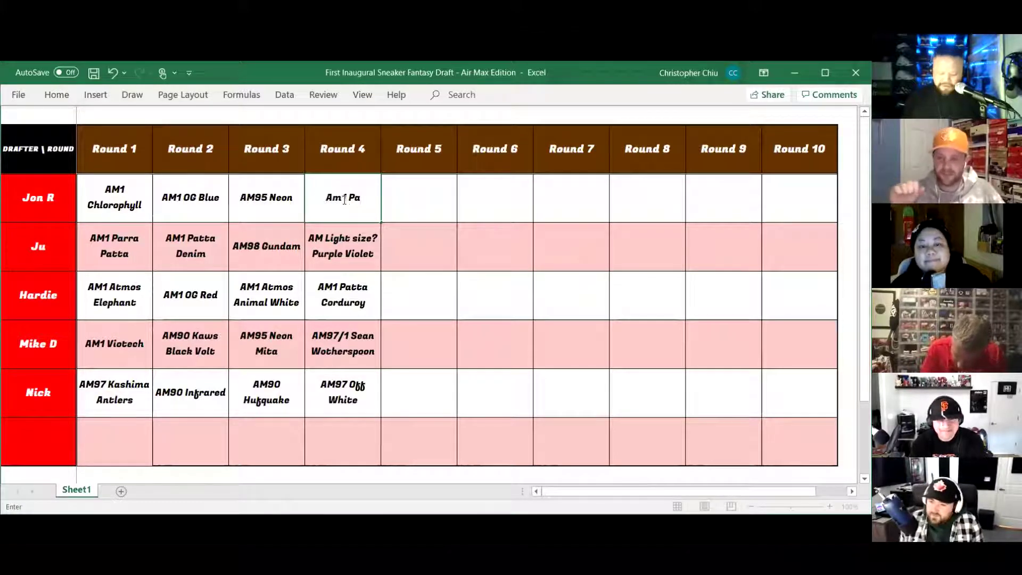
{"action": "key", "text": "BackSpace"}
{"action": "key", "text": "BackSpace"}
{"action": "key", "text": "BackSpace"}
{"action": "key", "text": "BackSpace"}
{"action": "key", "text": "BackSpace"}
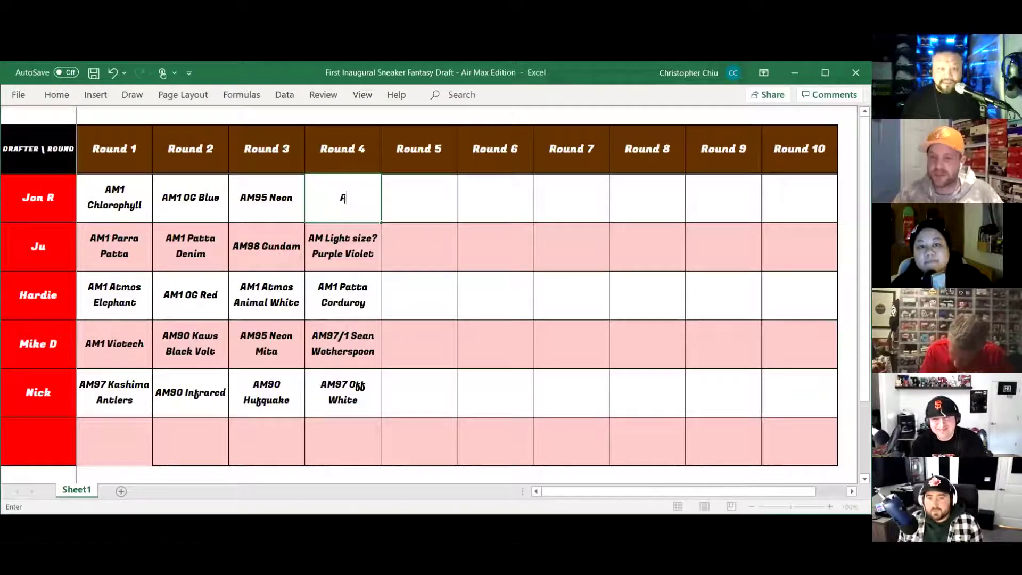
{"action": "type", "text": "M1"}
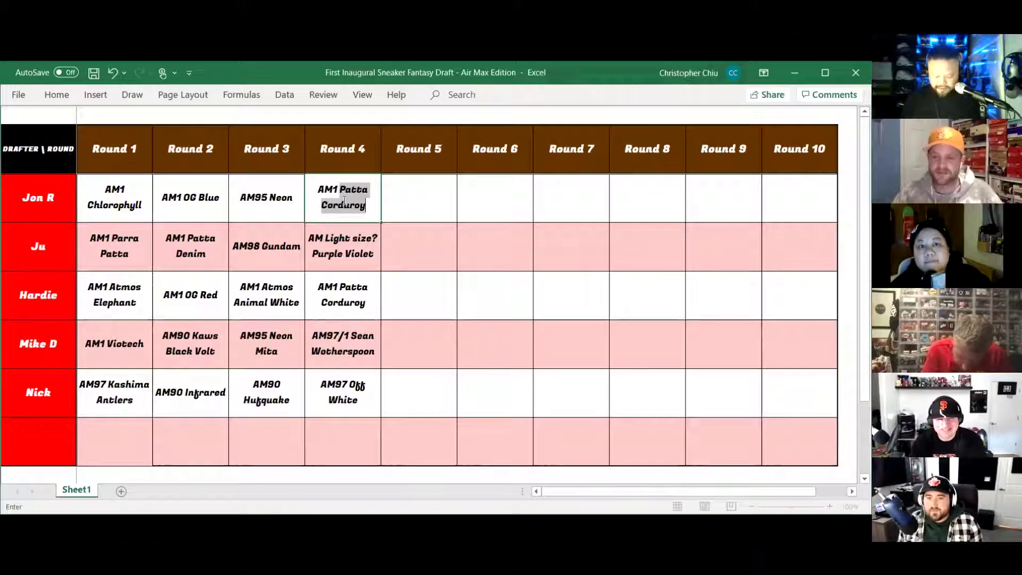
{"action": "type", "text": " Parra "}
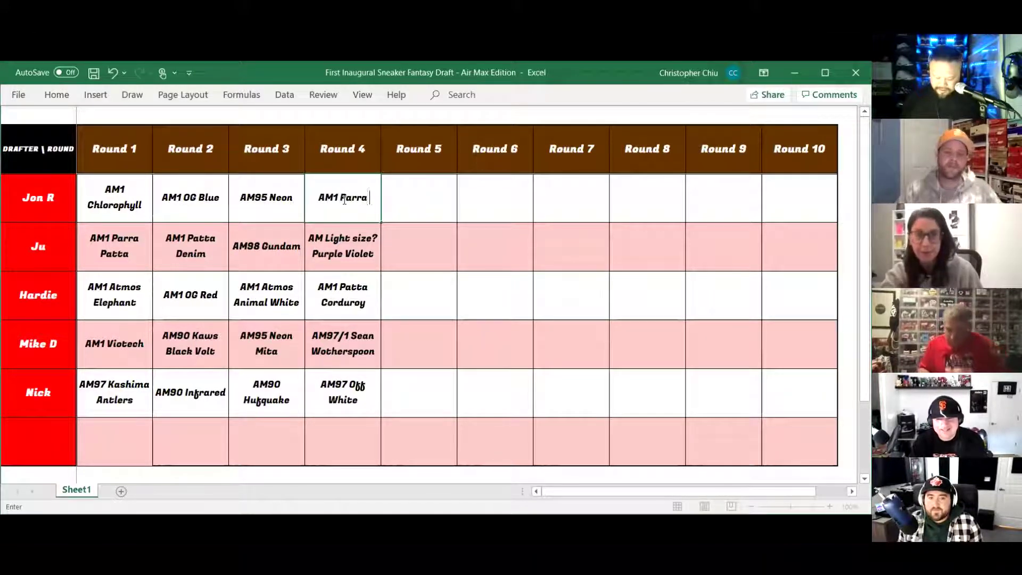
{"action": "type", "text": "Amsterdam"}
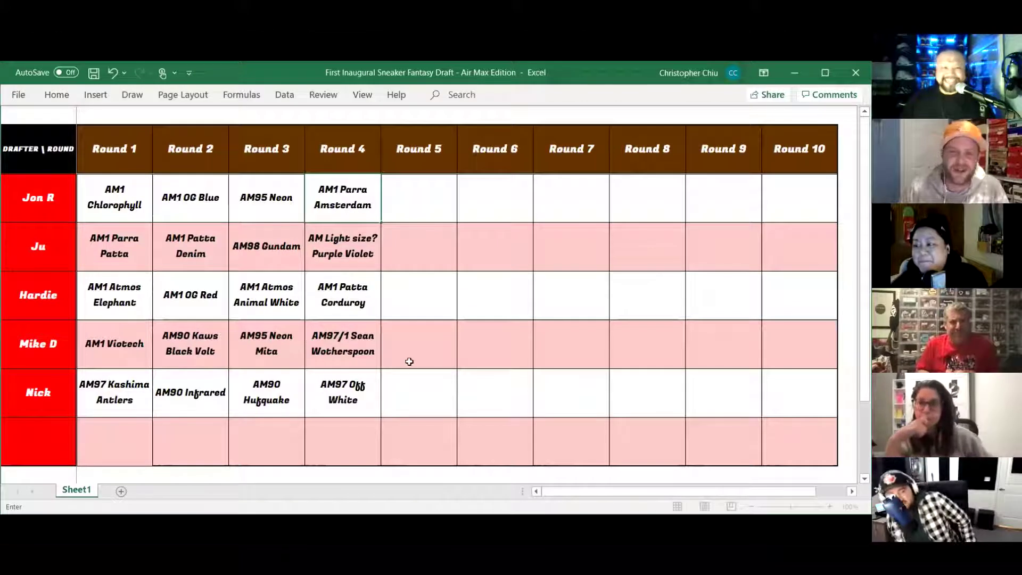
Fill in the first drafter's Round 5 pick as "AM90 Warhawk".
{"action": "left_click", "coordinate": [425, 205]}
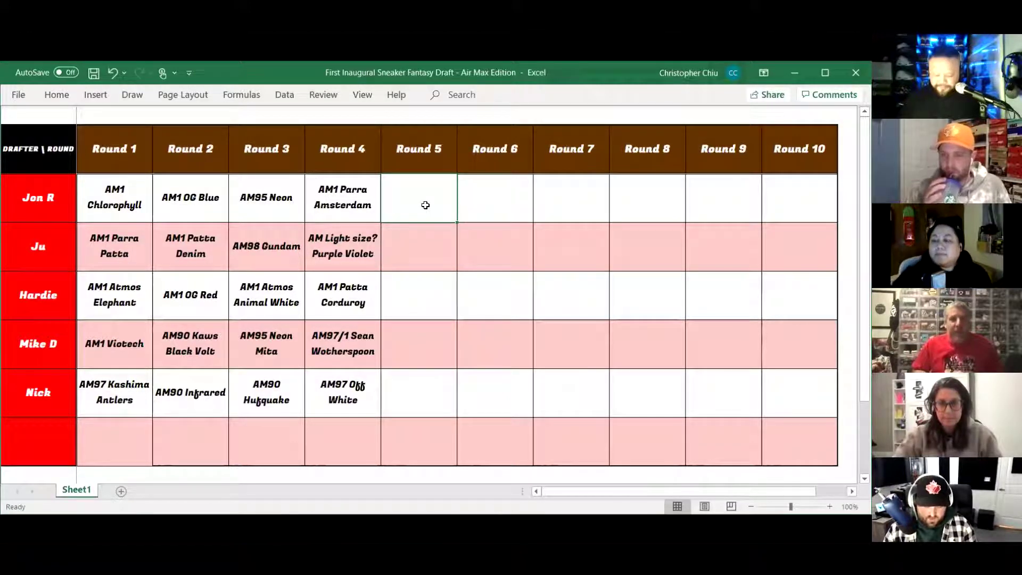
{"action": "type", "text": "AM90 "}
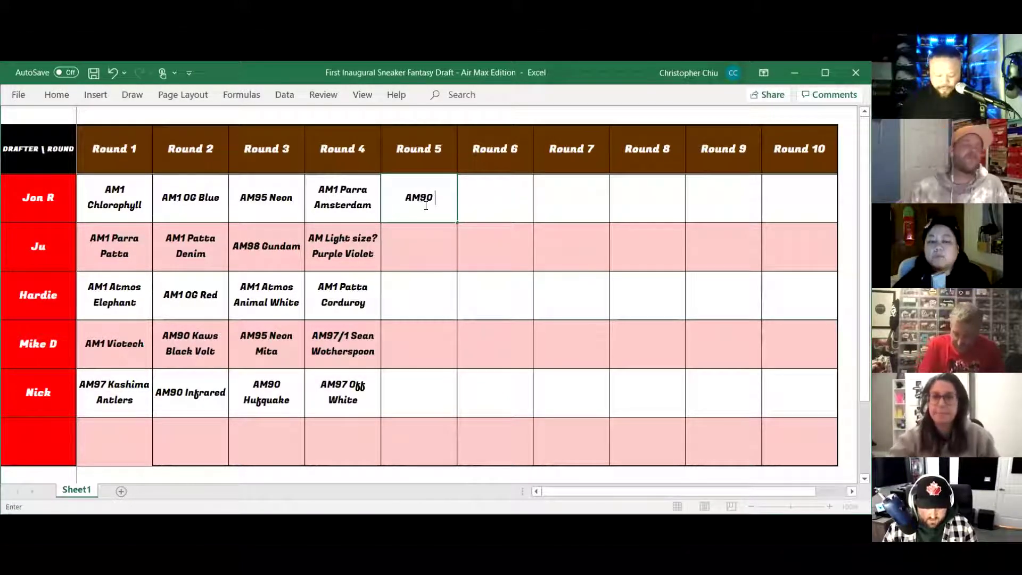
{"action": "type", "text": "Warhawk"}
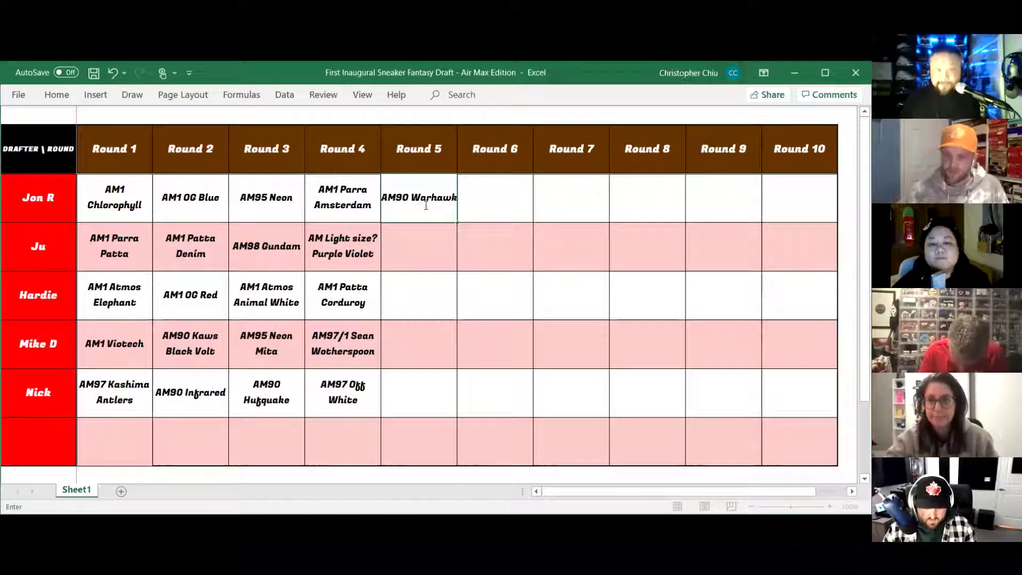
Fill in the second drafter's Round 5 pick as "AM1 Urawa".
{"action": "left_click", "coordinate": [420, 255]}
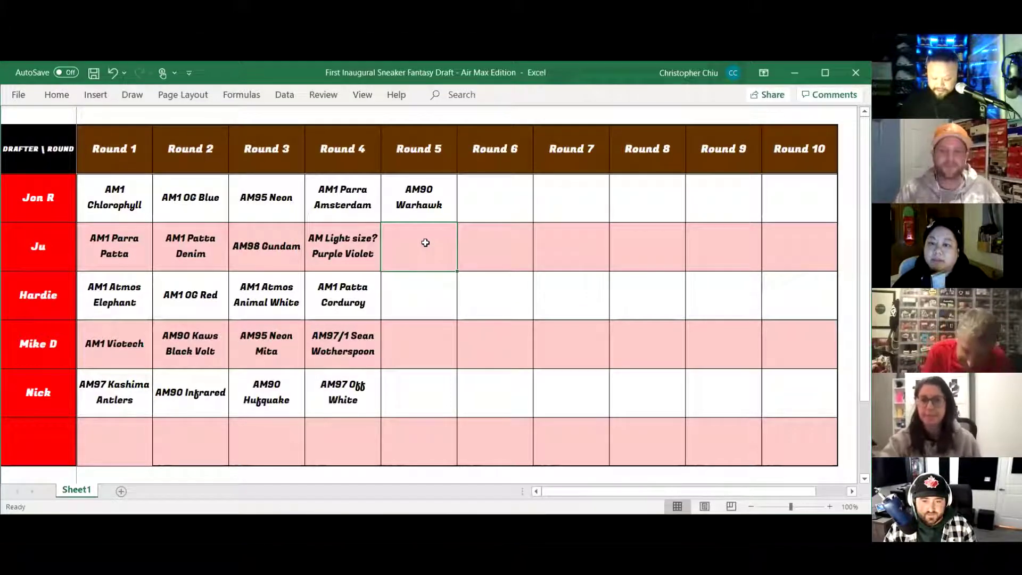
{"action": "type", "text": "AM1 U"}
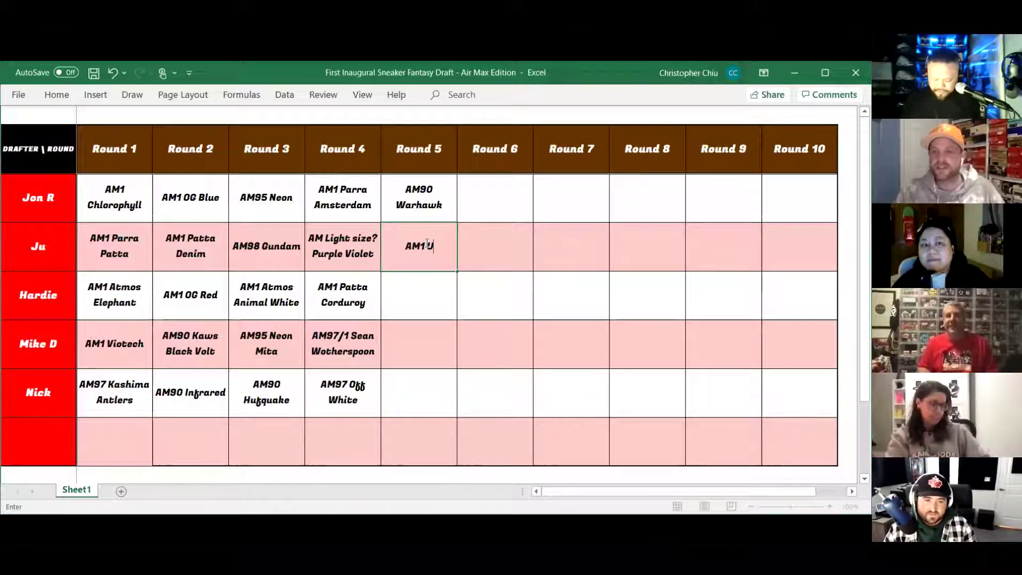
{"action": "type", "text": "hura"}
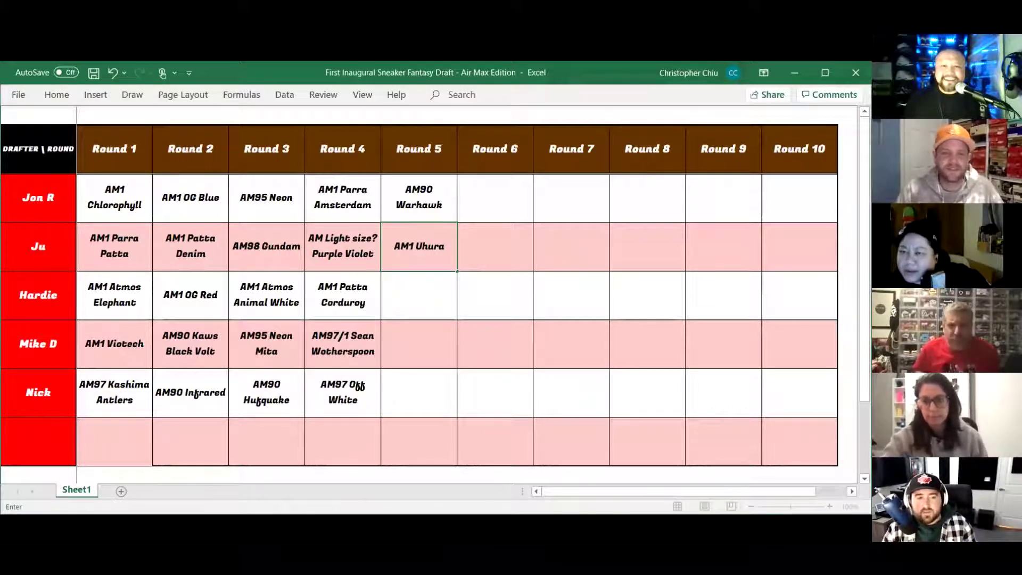
{"action": "key", "text": "BackSpace"}
{"action": "key", "text": "BackSpace"}
{"action": "key", "text": "BackSpace"}
{"action": "key", "text": "BackSpace"}
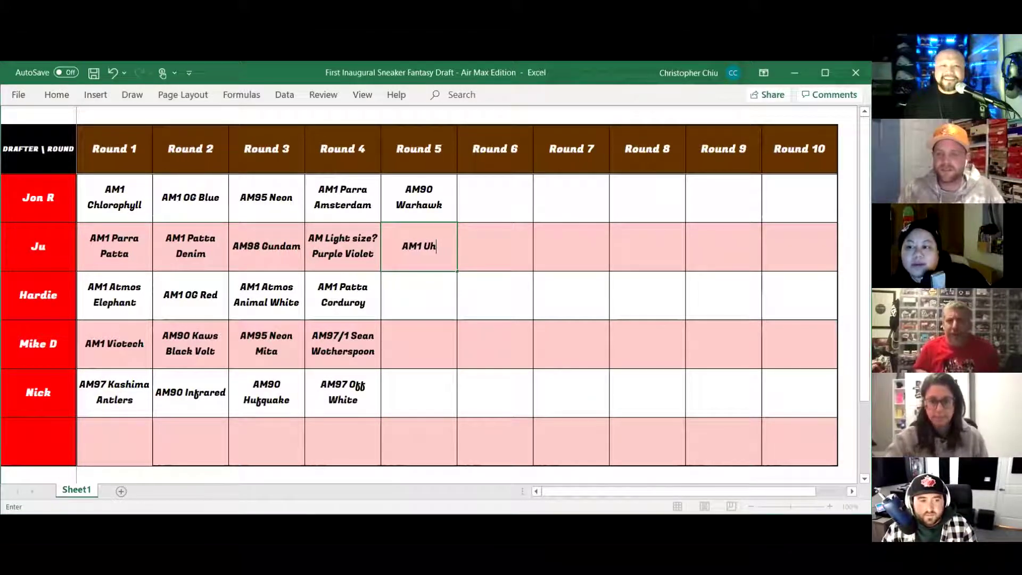
{"action": "type", "text": "rawa"}
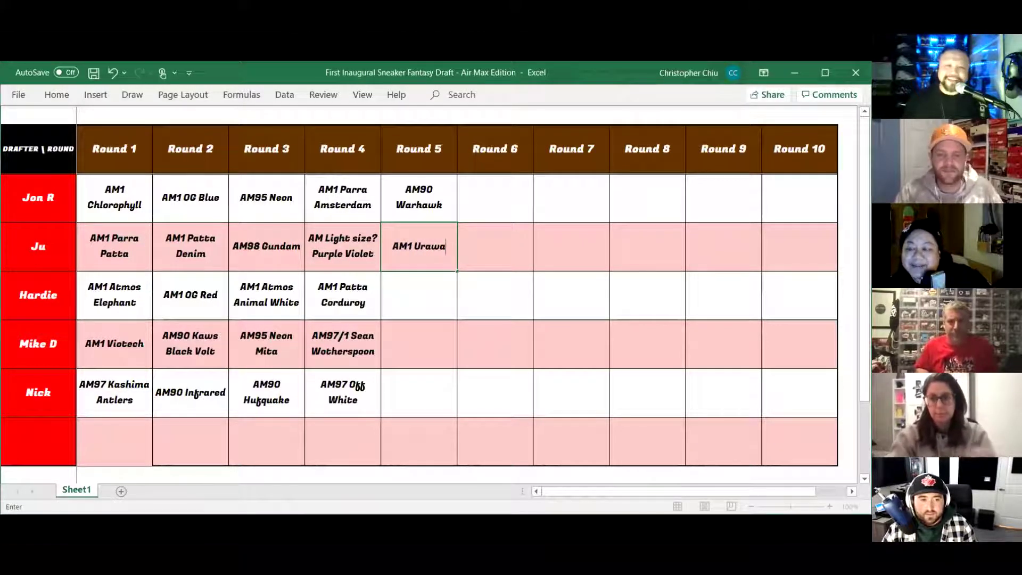
Fill in the third drafter's Round 5 pick as "AM1 Clark Kent", overriding the autocomplete suggestion.
{"action": "left_click", "coordinate": [418, 289]}
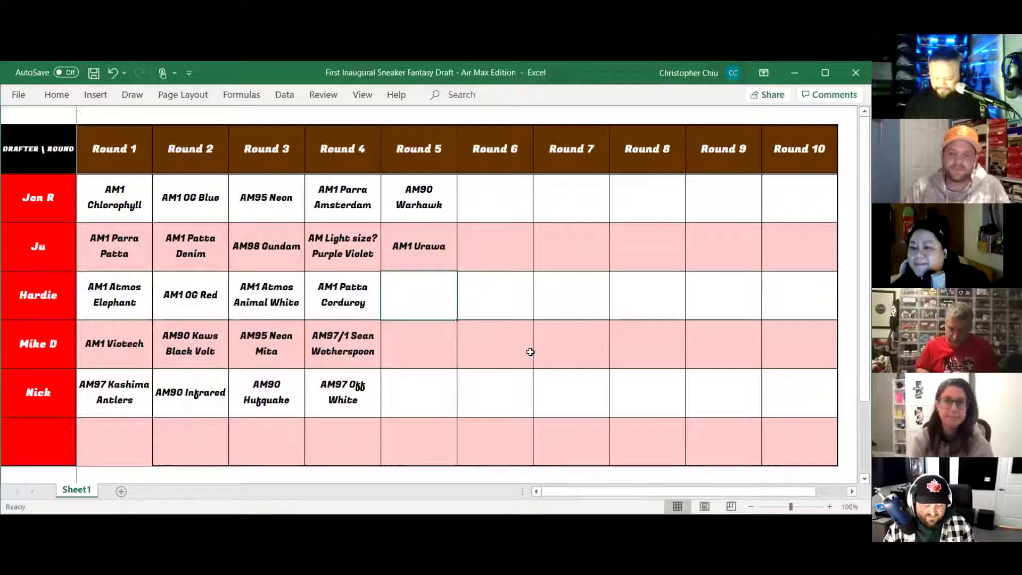
{"action": "type", "text": "AM1"}
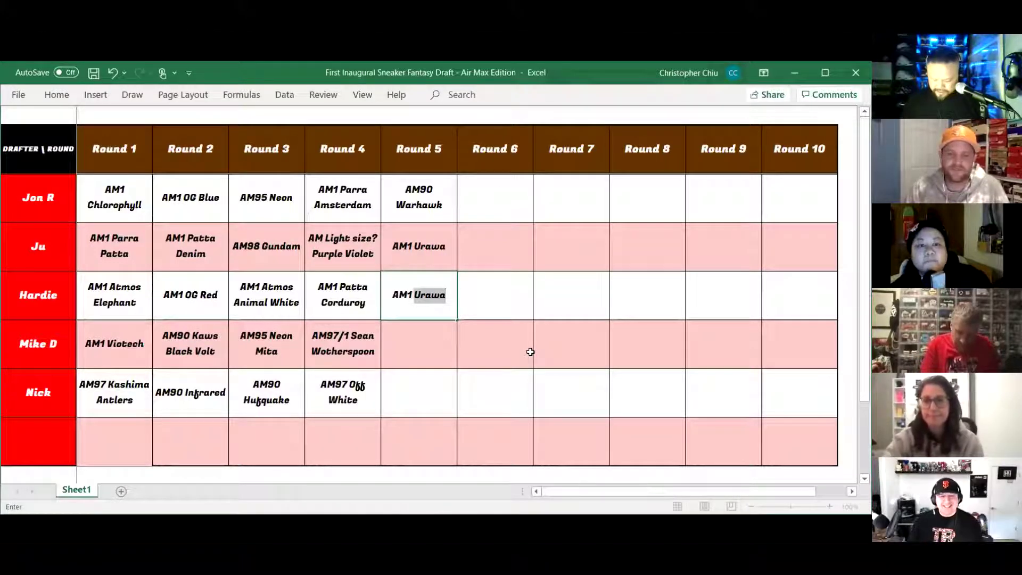
{"action": "type", "text": " Clark Kent"}
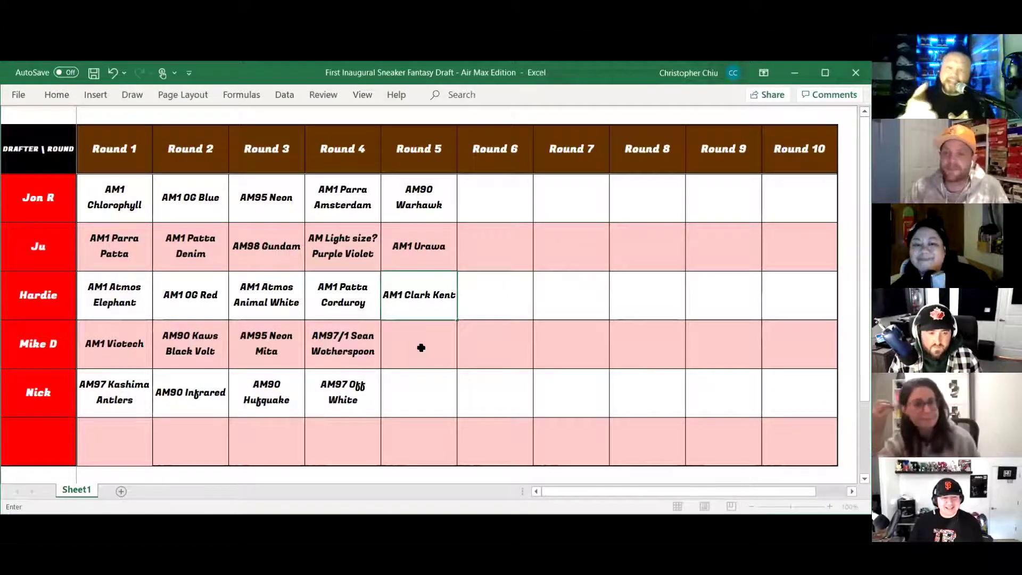
{"action": "key", "text": "Return"}
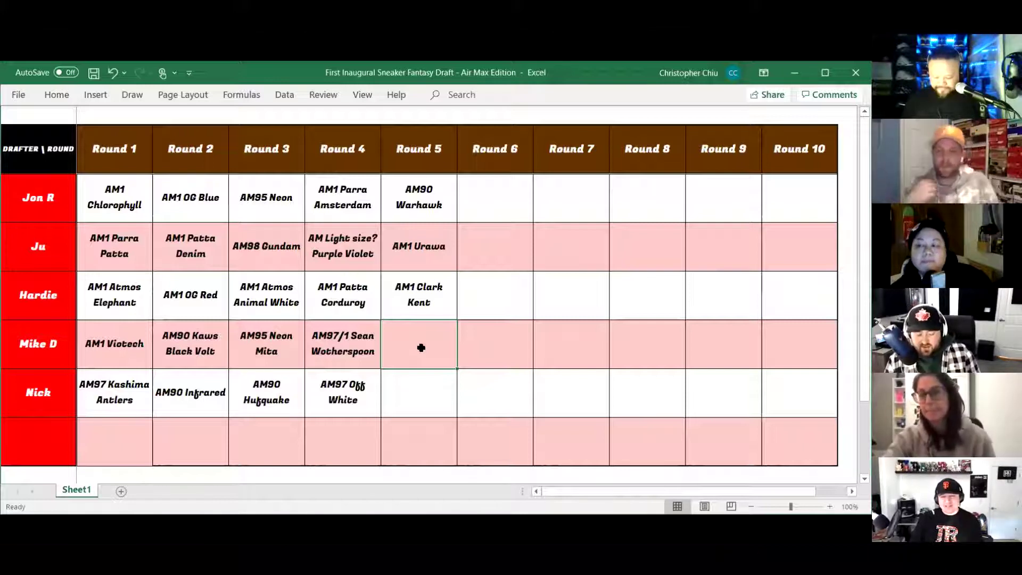
Fill in the fourth drafter's Round 5 pick as "AM90 DQM Bacon", overriding the autocomplete suggestion.
{"action": "type", "text": "AM90 W"}
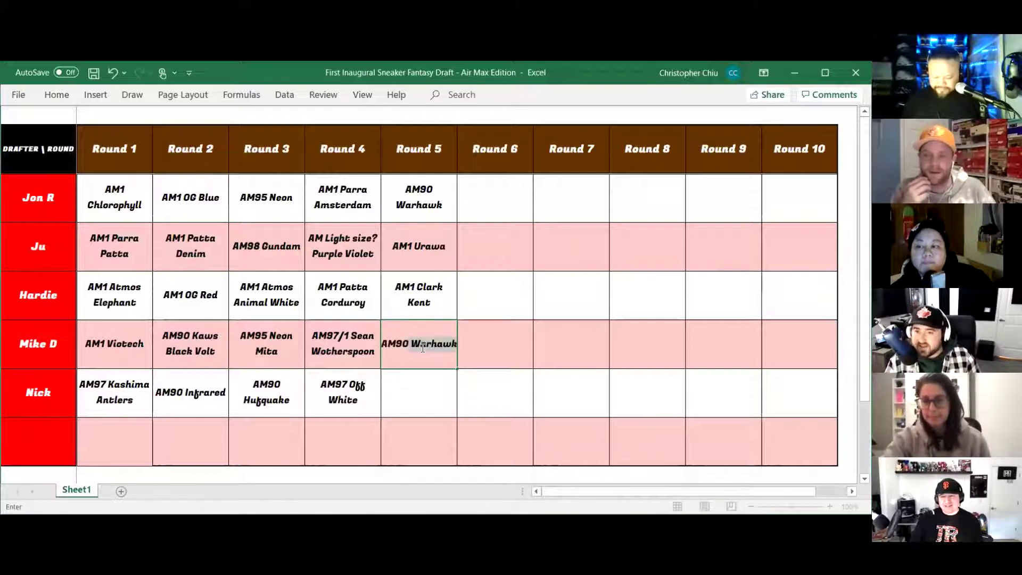
{"action": "key", "text": "BackSpace"}
{"action": "key", "text": "BackSpace"}
{"action": "type", "text": "Bacon"}
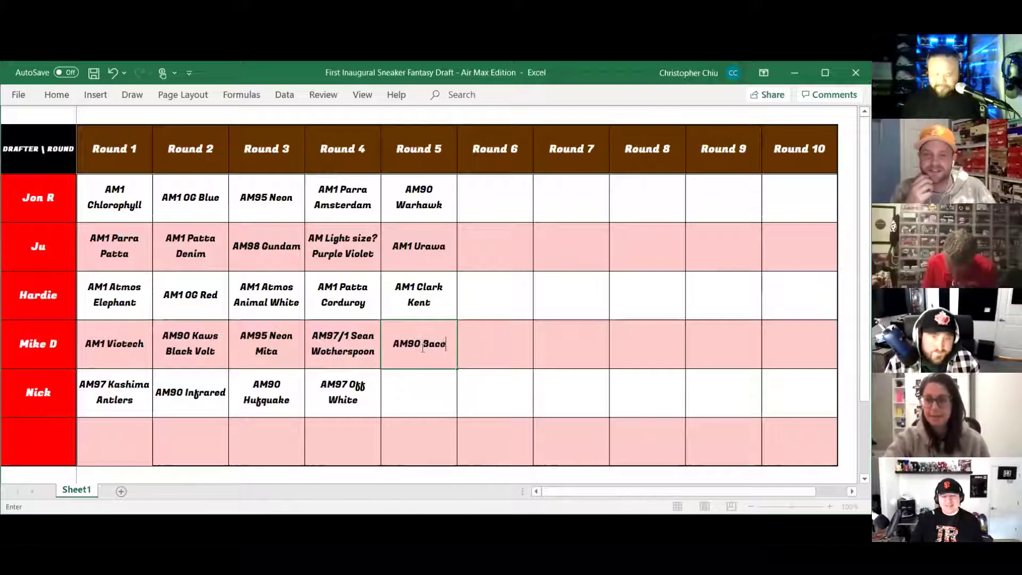
{"action": "key", "text": "BackSpace"}
{"action": "key", "text": "BackSpace"}
{"action": "key", "text": "BackSpace"}
{"action": "key", "text": "BackSpace"}
{"action": "key", "text": "BackSpace"}
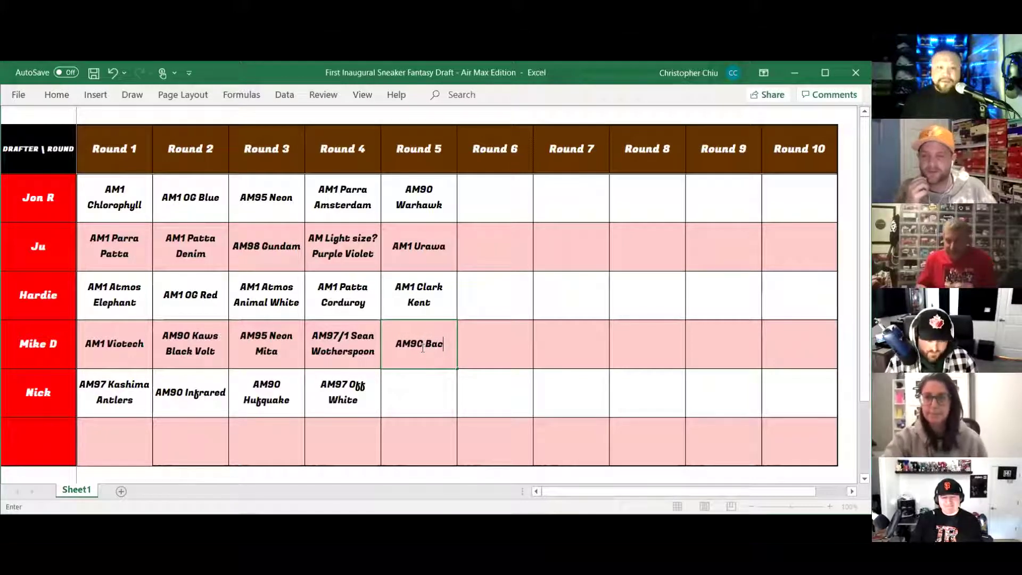
{"action": "type", "text": "DQ"}
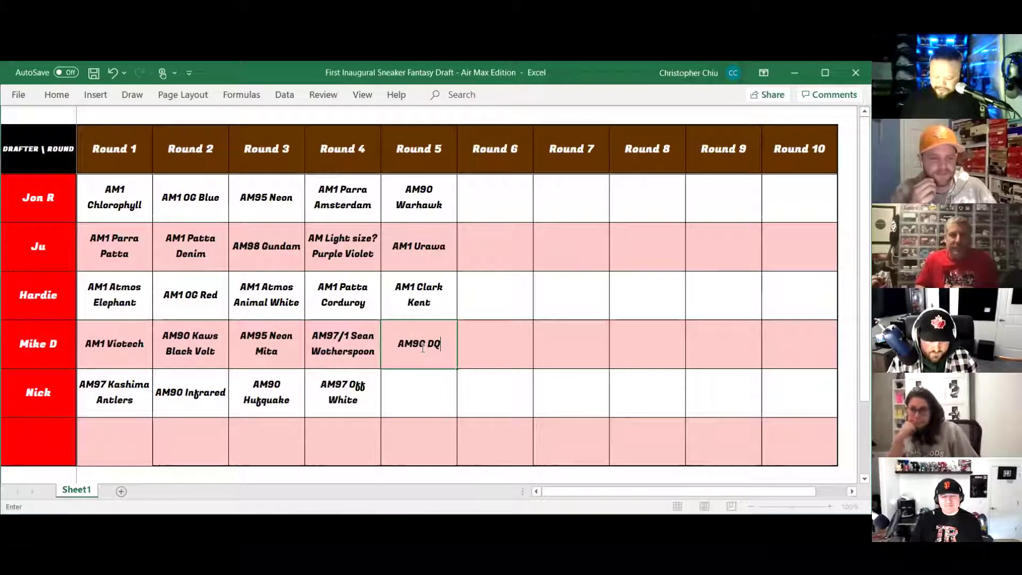
{"action": "type", "text": "M Bacon"}
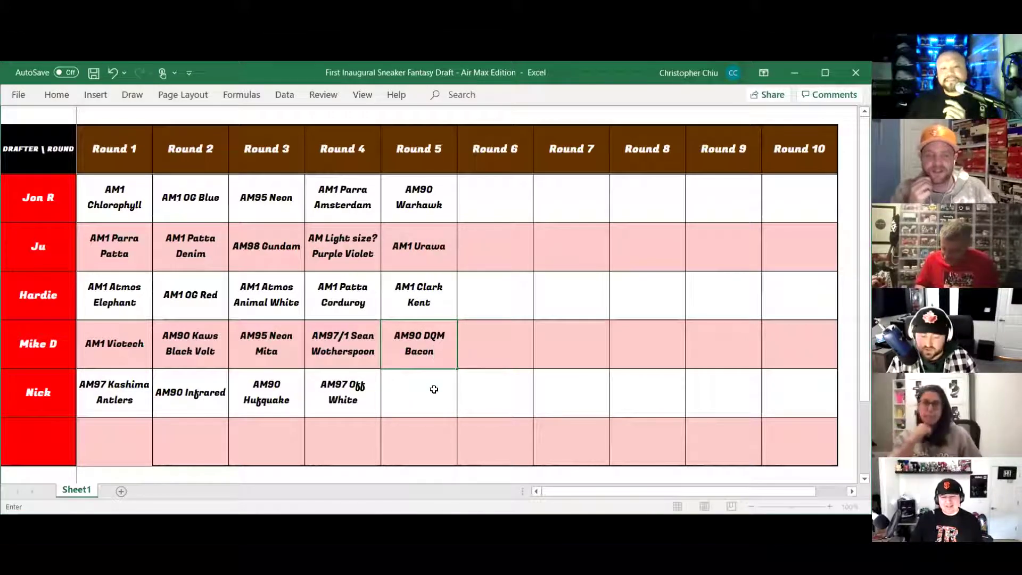
{"action": "key", "text": "Return"}
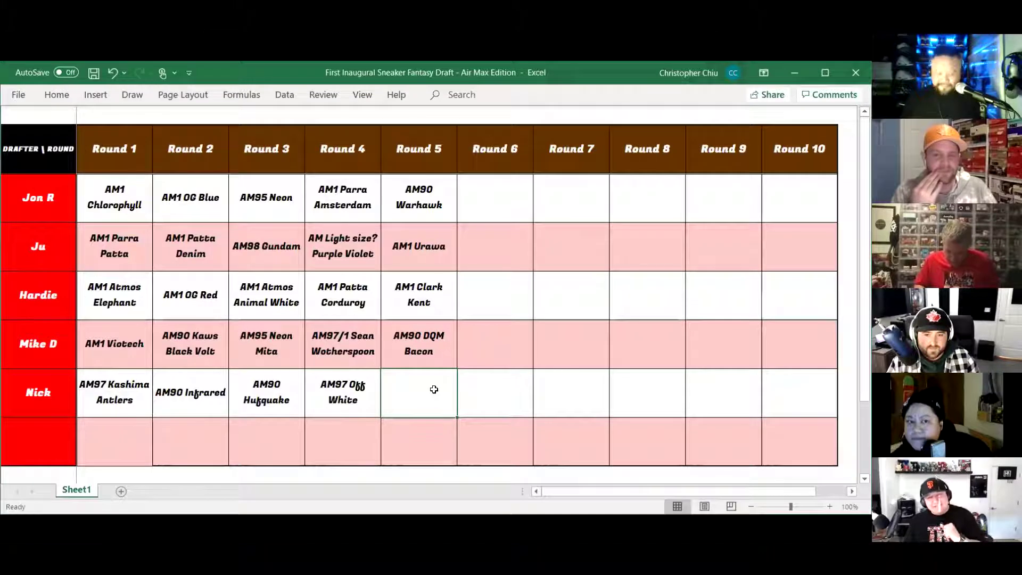
Fill in the fifth drafter's Round 5 pick as "AM95 Parra Running Man" and Round 6 pick as "AM180 Opium".
{"action": "type", "text": "AM95 Parra"}
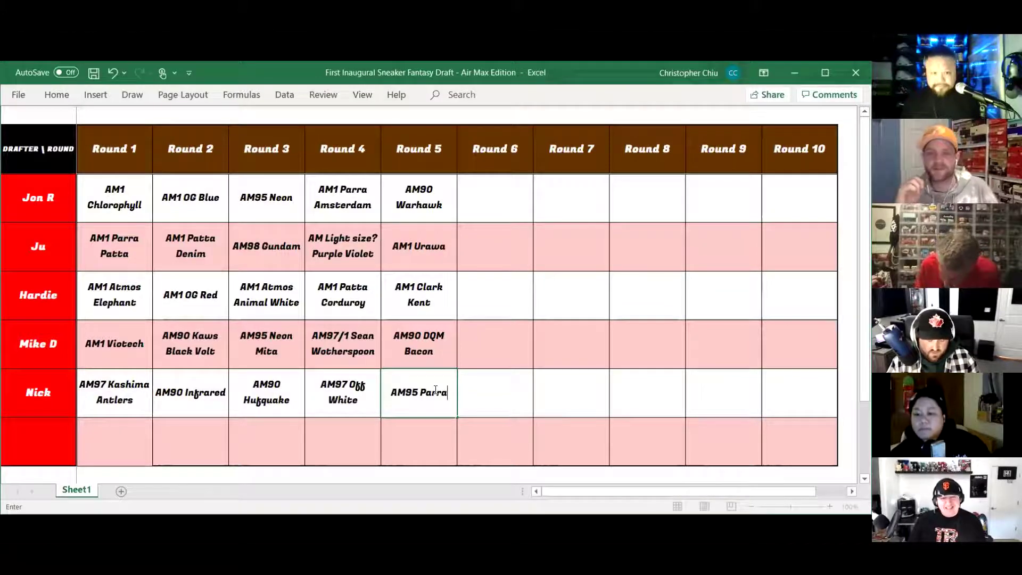
{"action": "type", "text": "Running Man"}
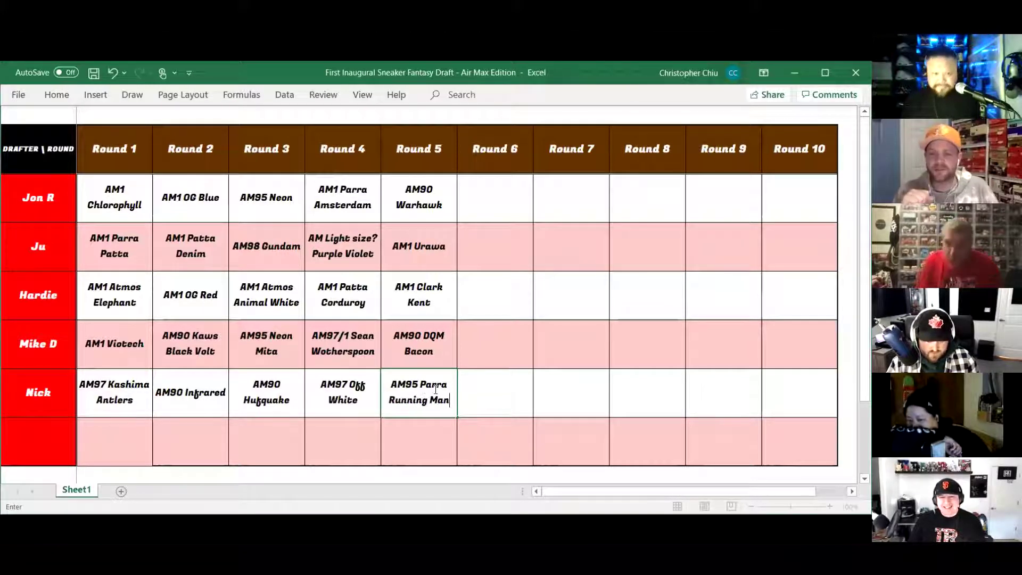
{"action": "left_click", "coordinate": [495, 386]}
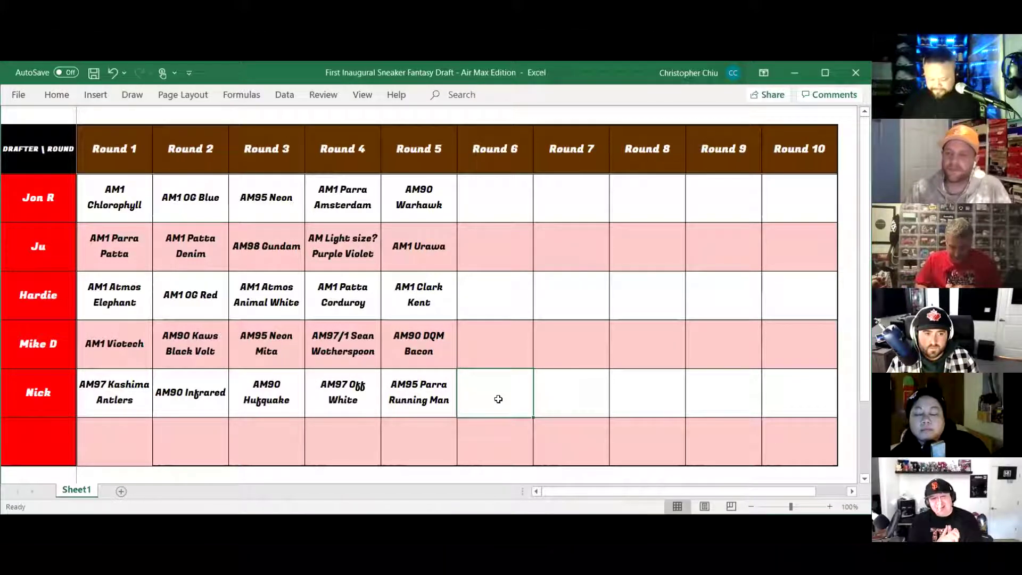
{"action": "type", "text": "AM1"}
{"action": "type", "text": "5"}
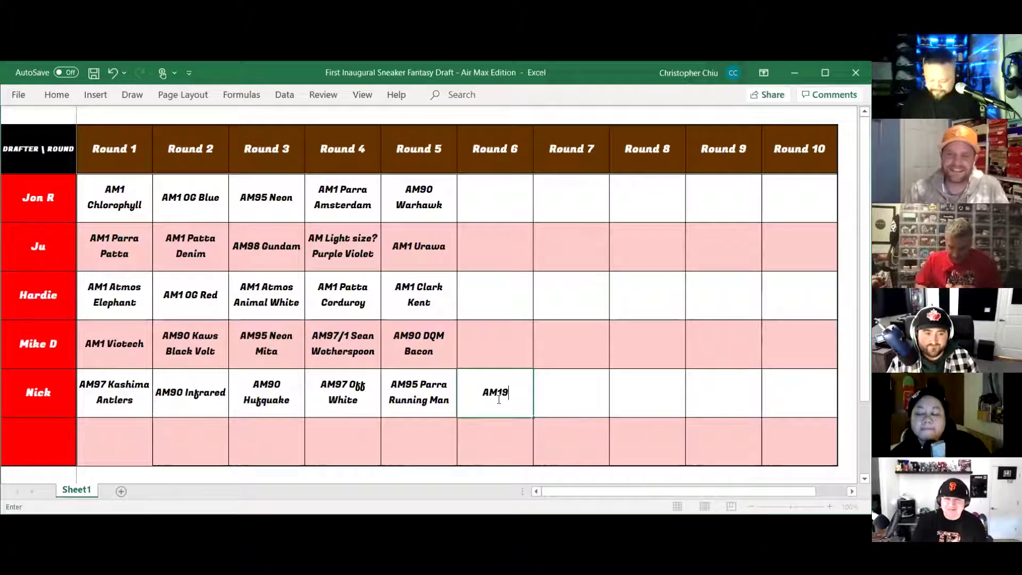
{"action": "key", "text": "BackSpace"}
{"action": "type", "text": "80 Opium"}
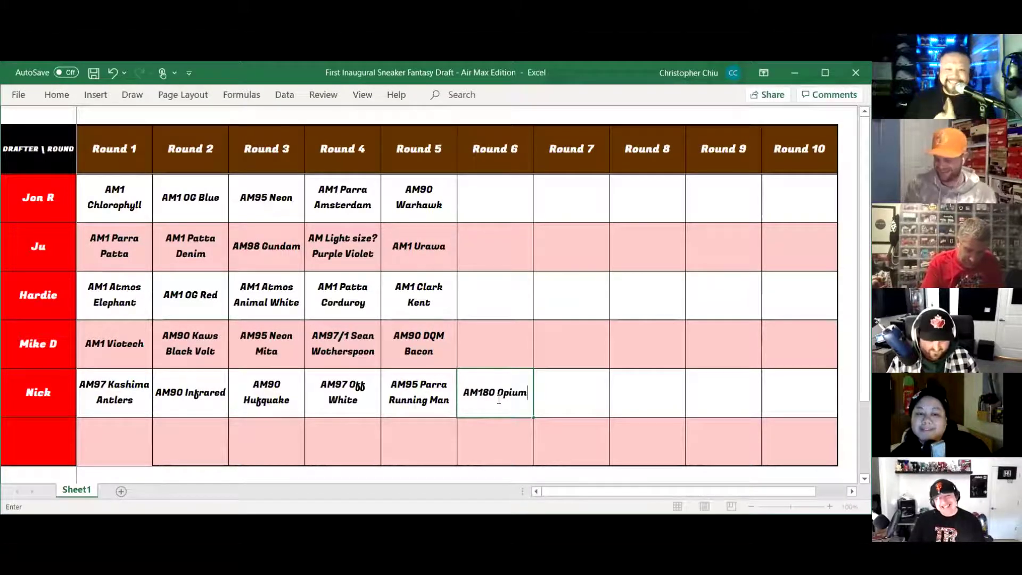
Fill in the fourth drafter's Round 6 pick as "Air VaporMax Flea Market".
{"action": "left_click", "coordinate": [498, 358]}
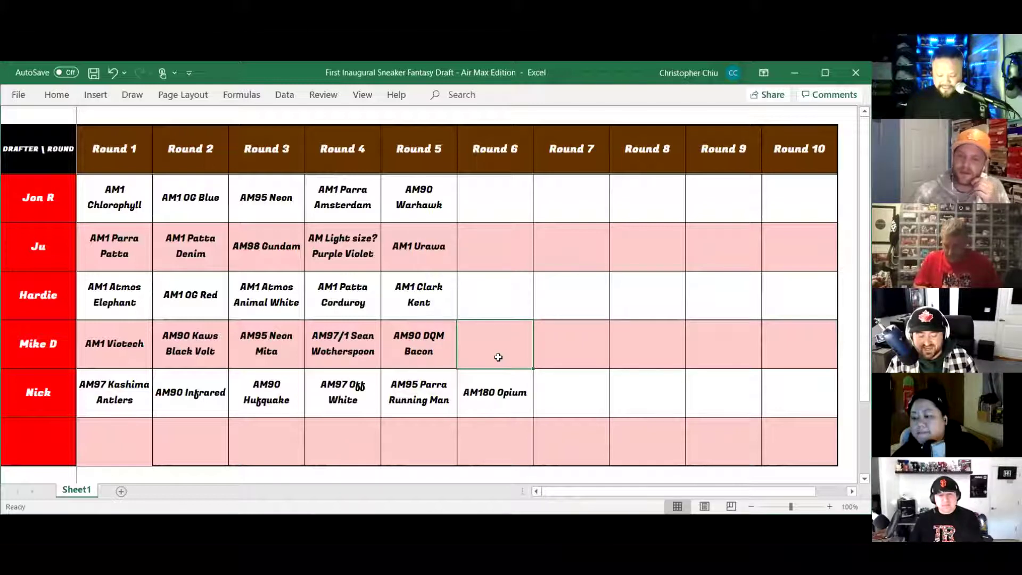
{"action": "type", "text": "Air"}
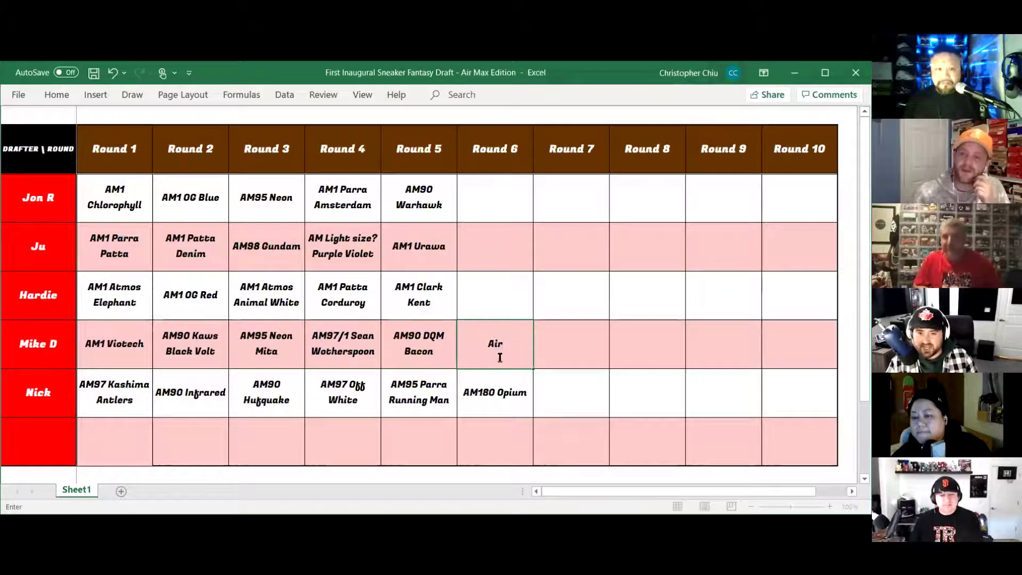
{"action": "type", "text": " Vapo"}
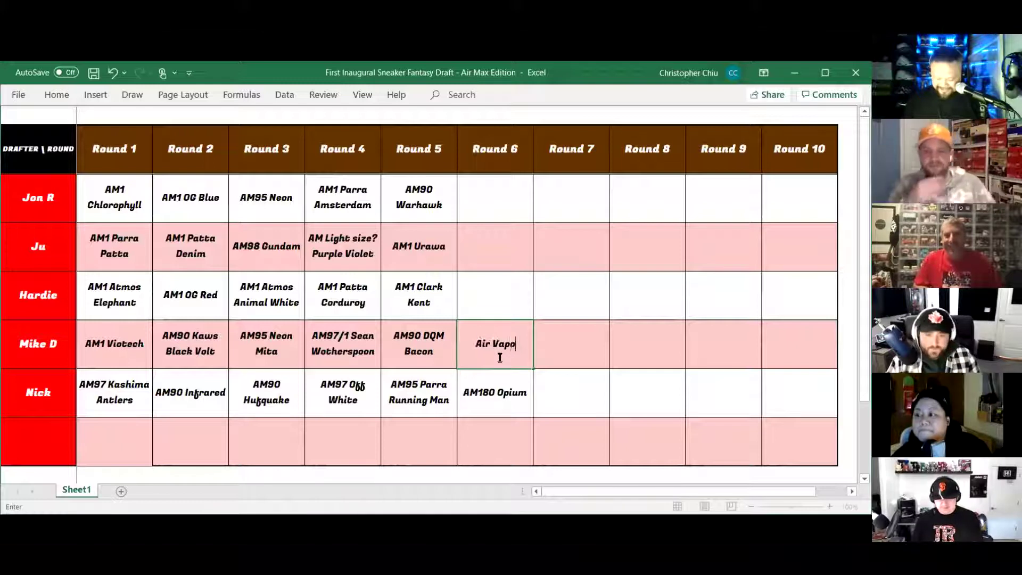
{"action": "type", "text": "rMax "}
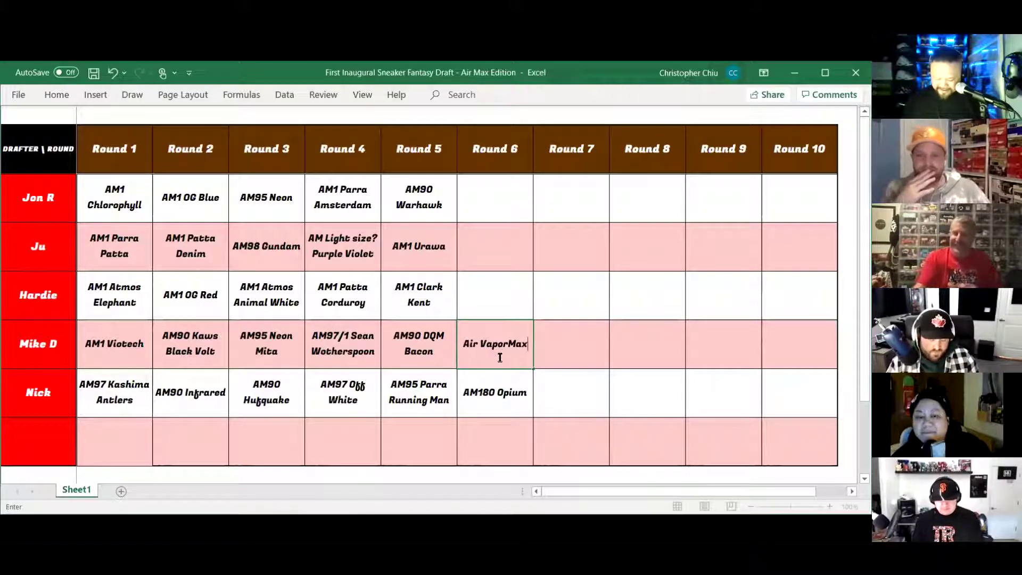
{"action": "type", "text": "Flea Mar"}
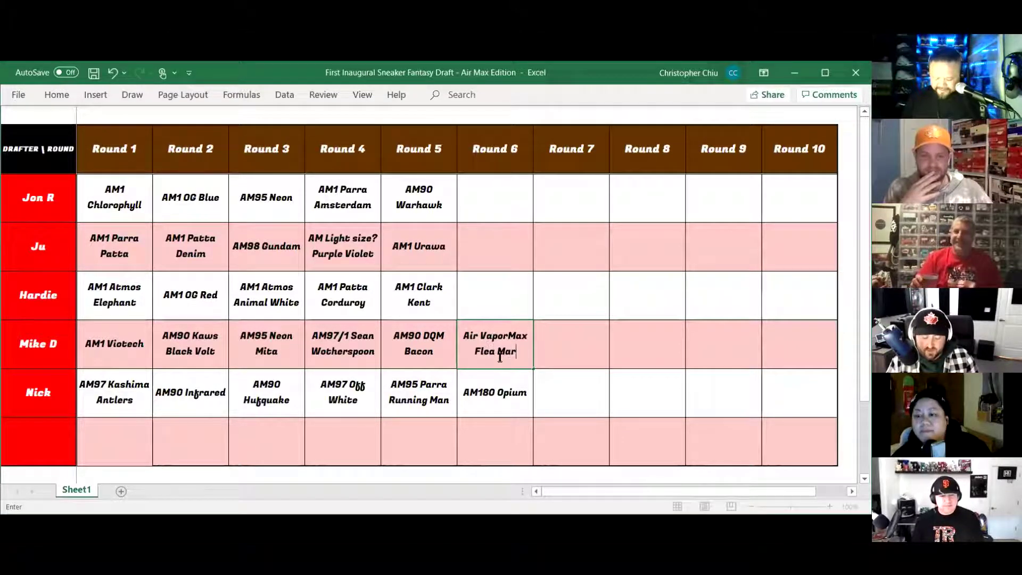
{"action": "type", "text": "ket"}
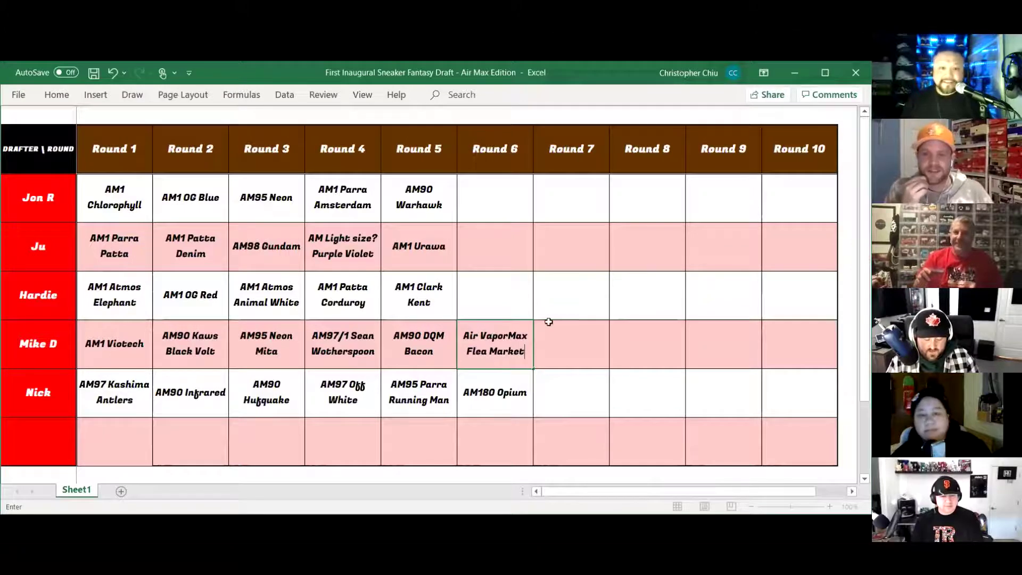
Fill in the third drafter's Round 6 pick as "AM97 Silver Bullet".
{"action": "left_click", "coordinate": [511, 297]}
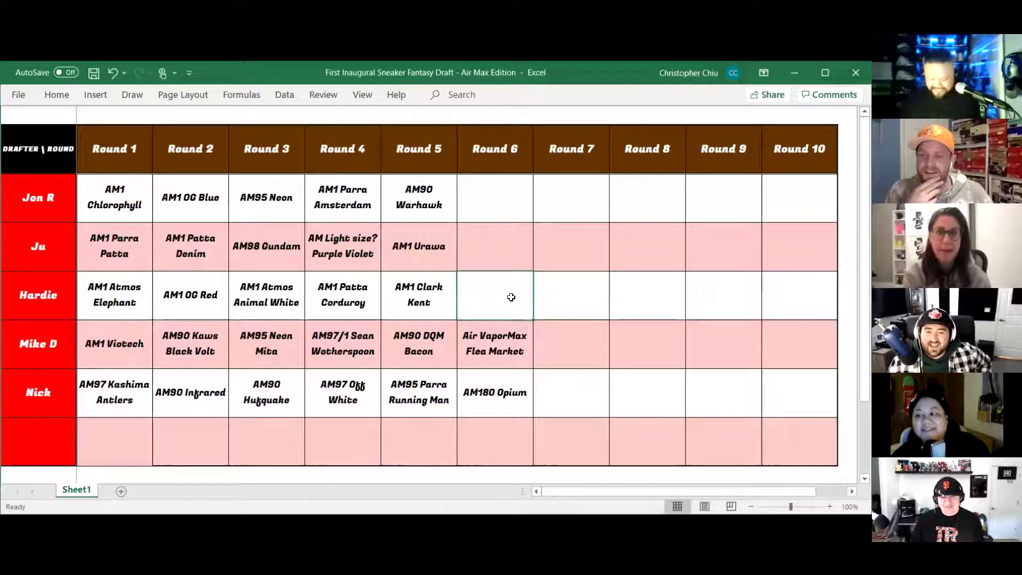
{"action": "type", "text": "AM97"}
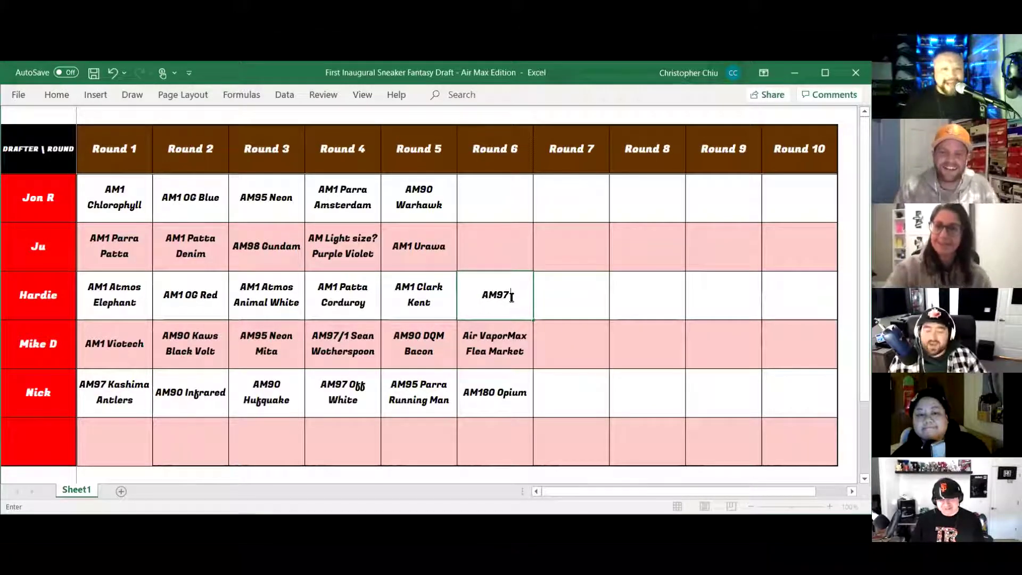
{"action": "type", "text": " Silver B"}
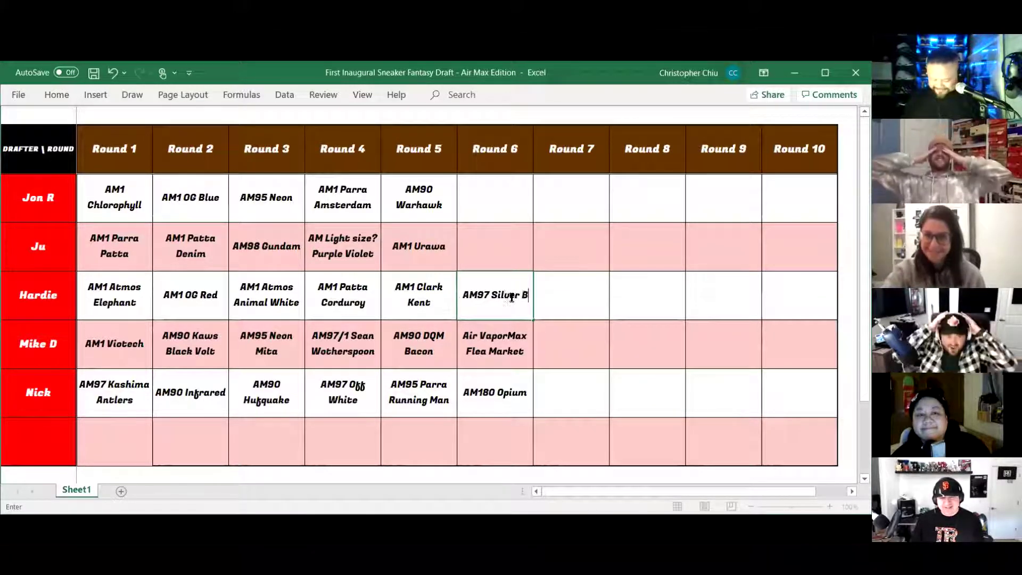
{"action": "type", "text": "ullet"}
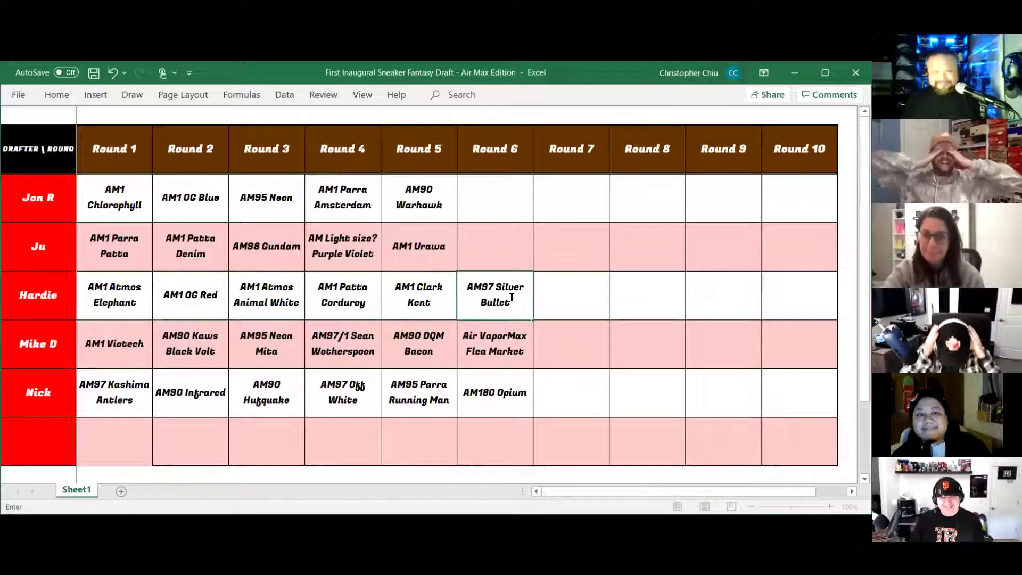
Fill in the second drafter's Round 6 pick as "AM1 Albert Hejin".
{"action": "left_click", "coordinate": [505, 251]}
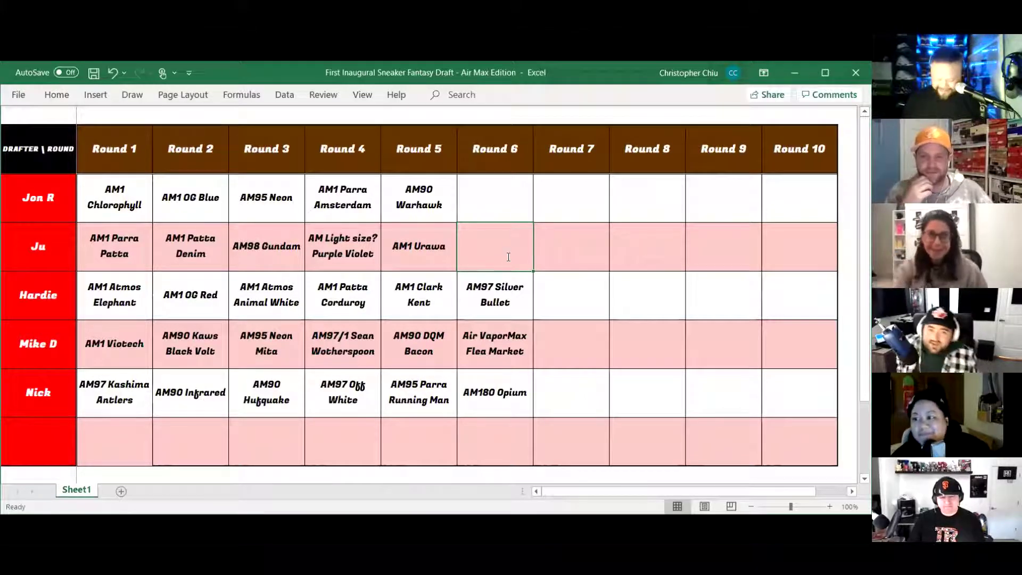
{"action": "type", "text": "AM1 Alb"}
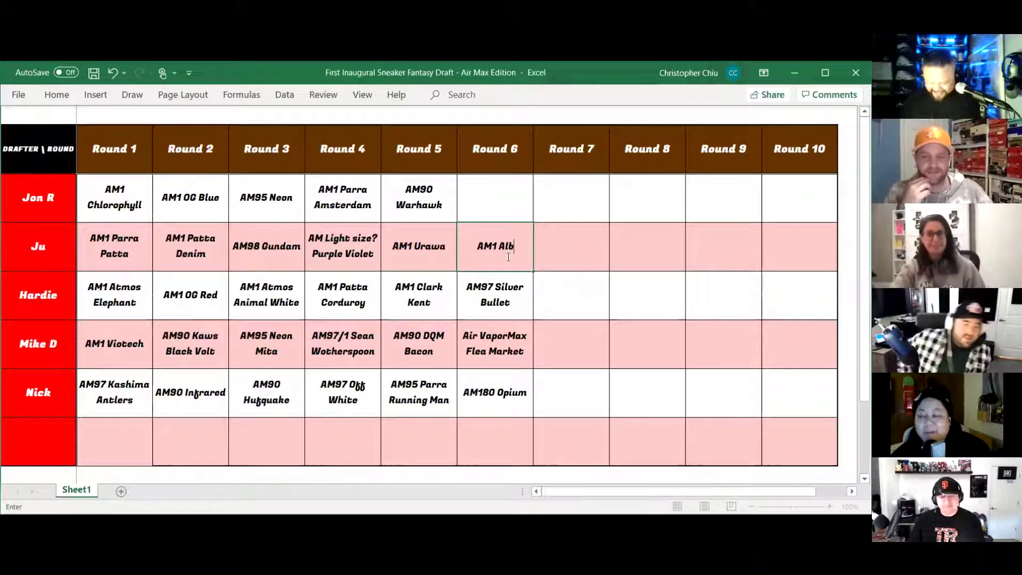
{"action": "type", "text": "ert Ha"}
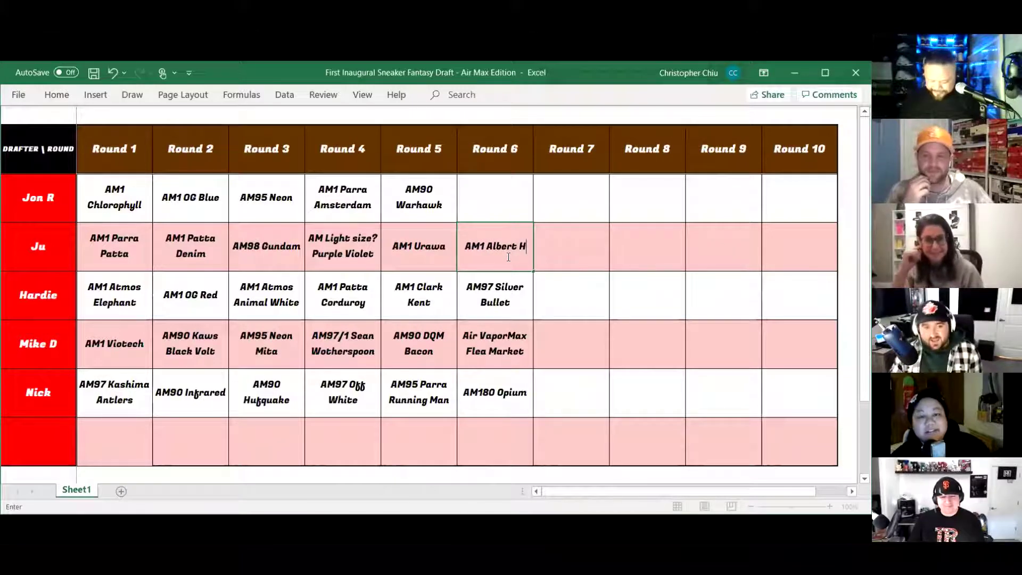
{"action": "key", "text": "BackSpace"}
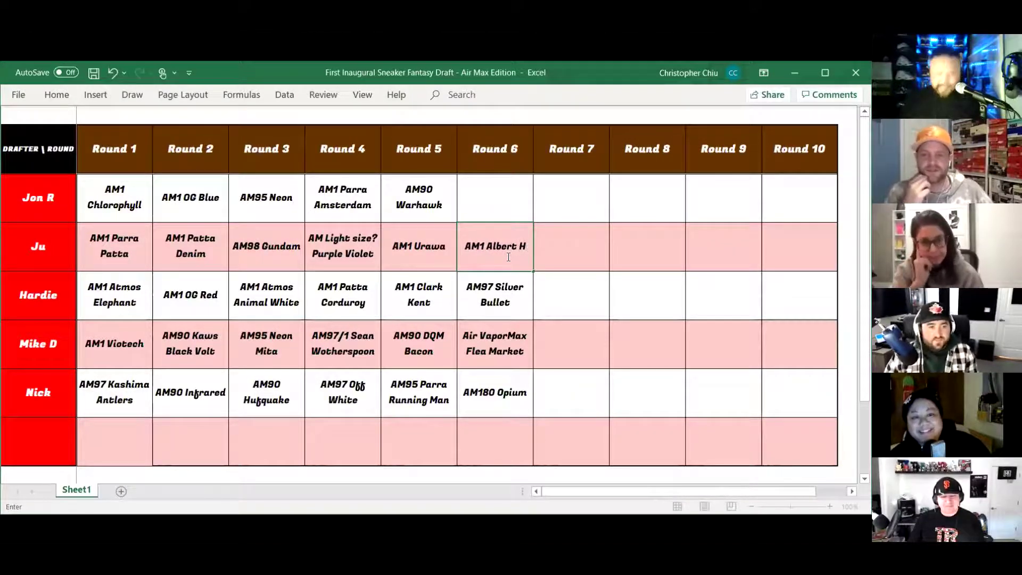
{"action": "type", "text": "ejin"}
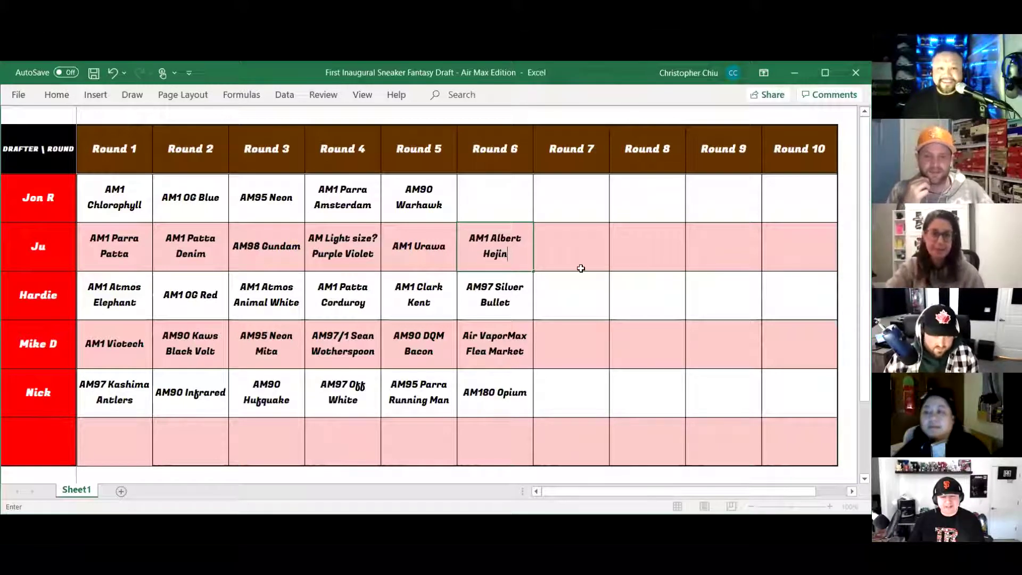
Fill in the first drafter's Round 6 pick as "AM1 The Six".
{"action": "left_click", "coordinate": [484, 201]}
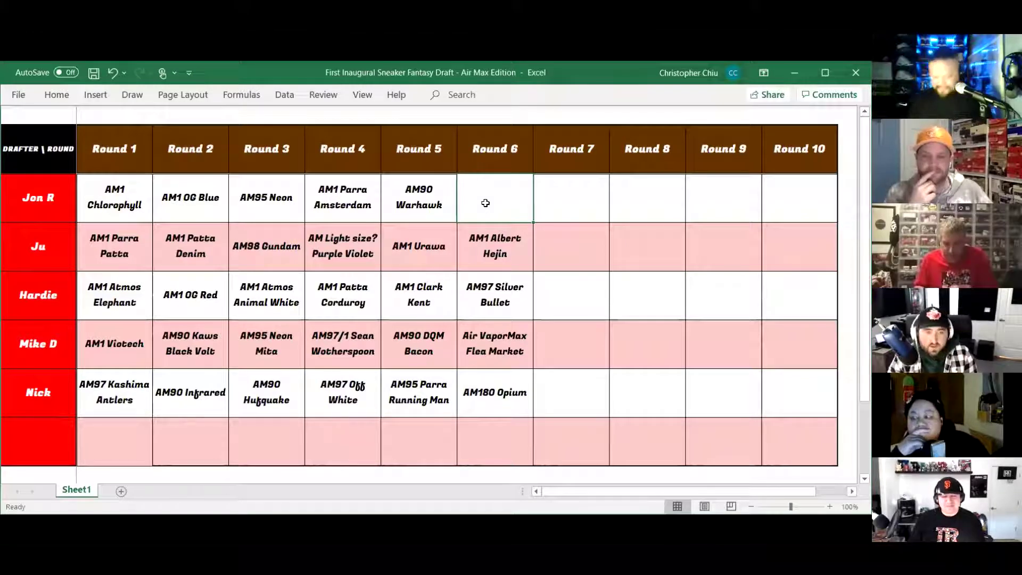
{"action": "type", "text": "A"}
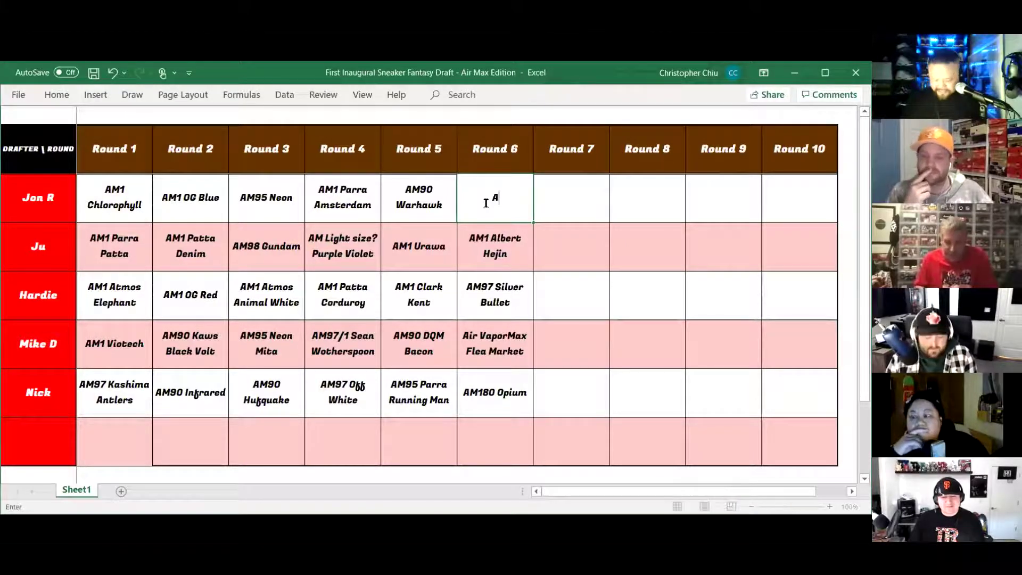
{"action": "type", "text": "M1 The Six"}
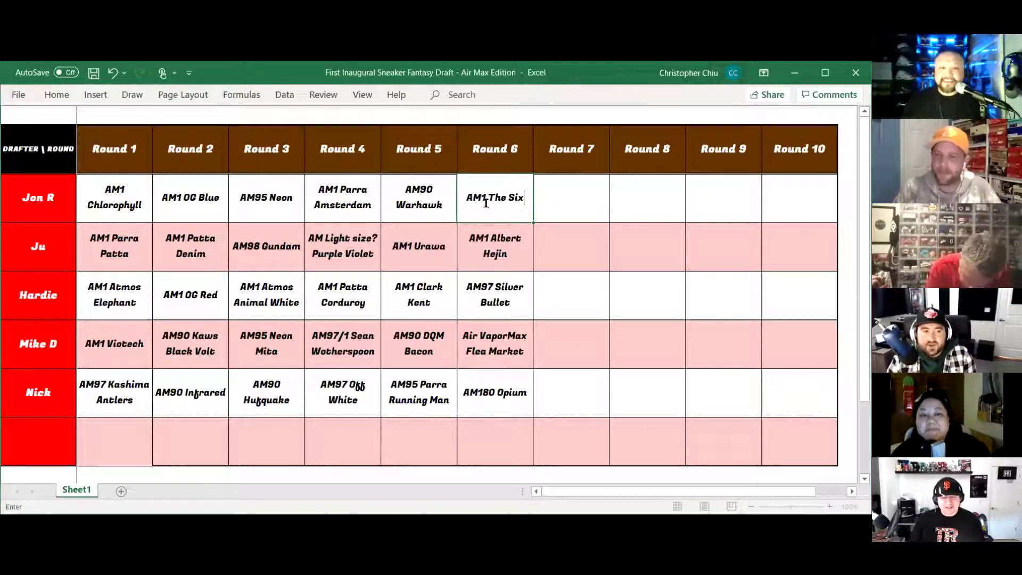
Fill in the first drafter's Round 7 pick as "AM1 Kid Robot".
{"action": "left_click", "coordinate": [566, 213]}
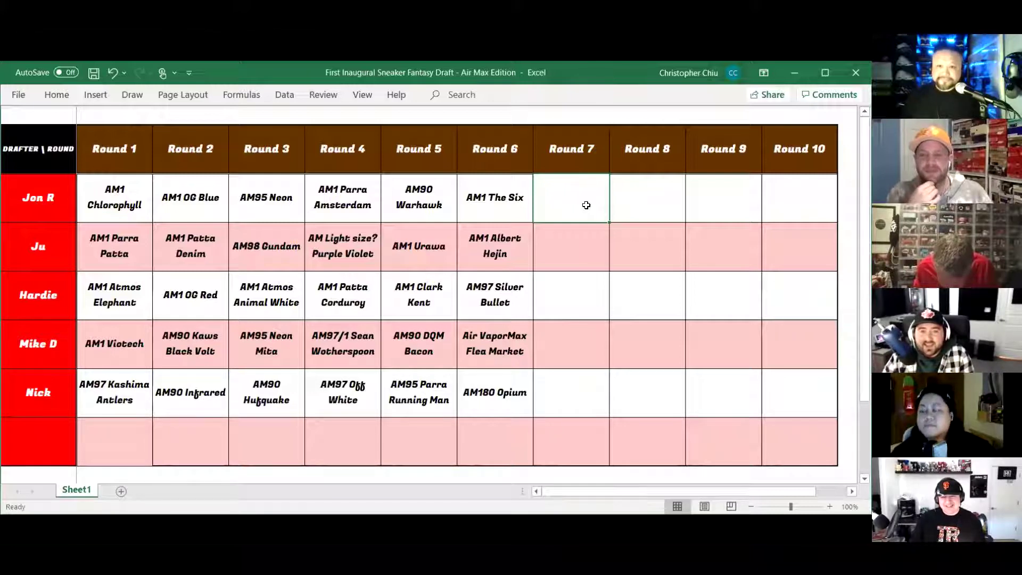
{"action": "type", "text": "AM"}
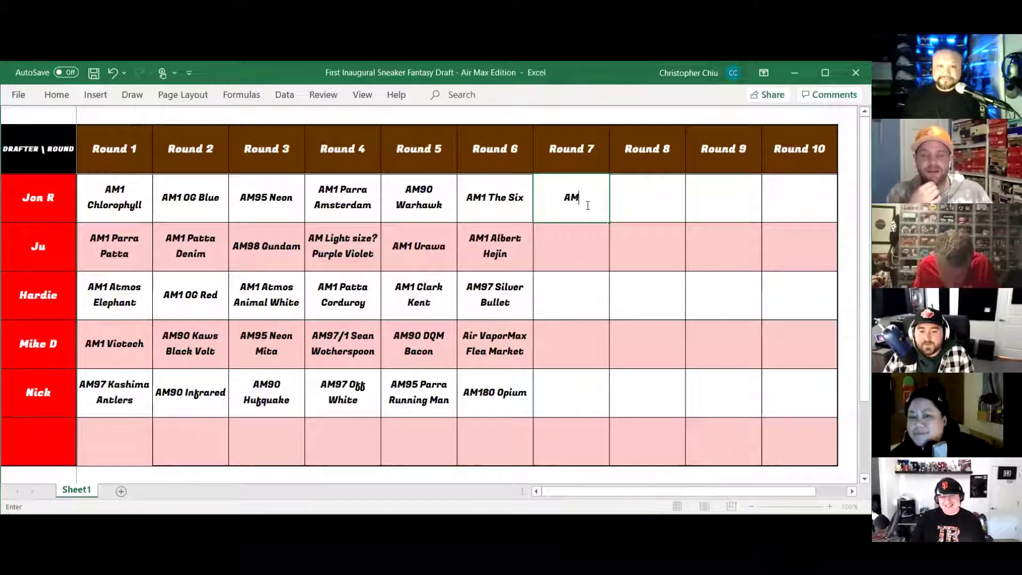
{"action": "type", "text": "1"}
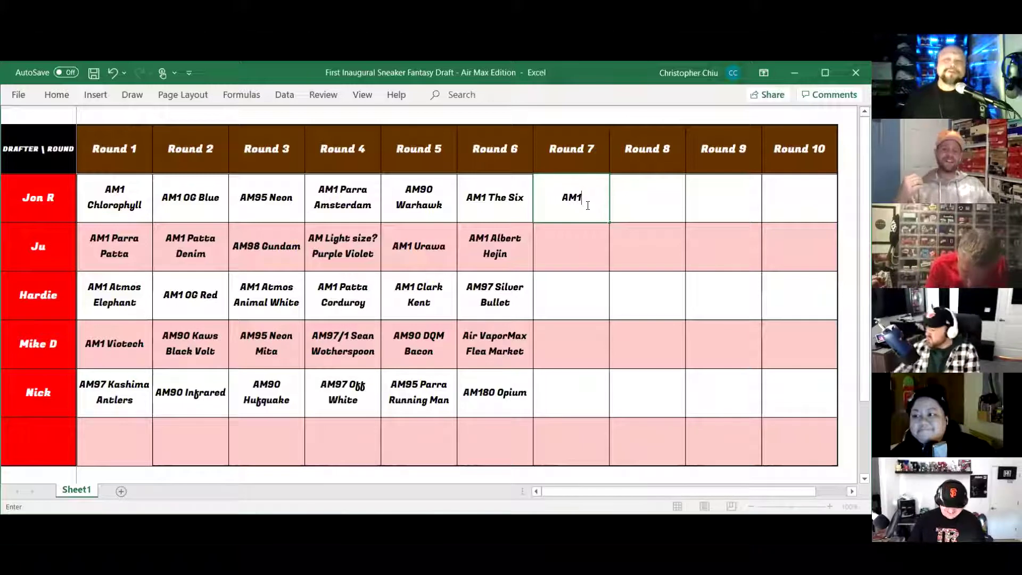
{"action": "type", "text": " Kid Robot"}
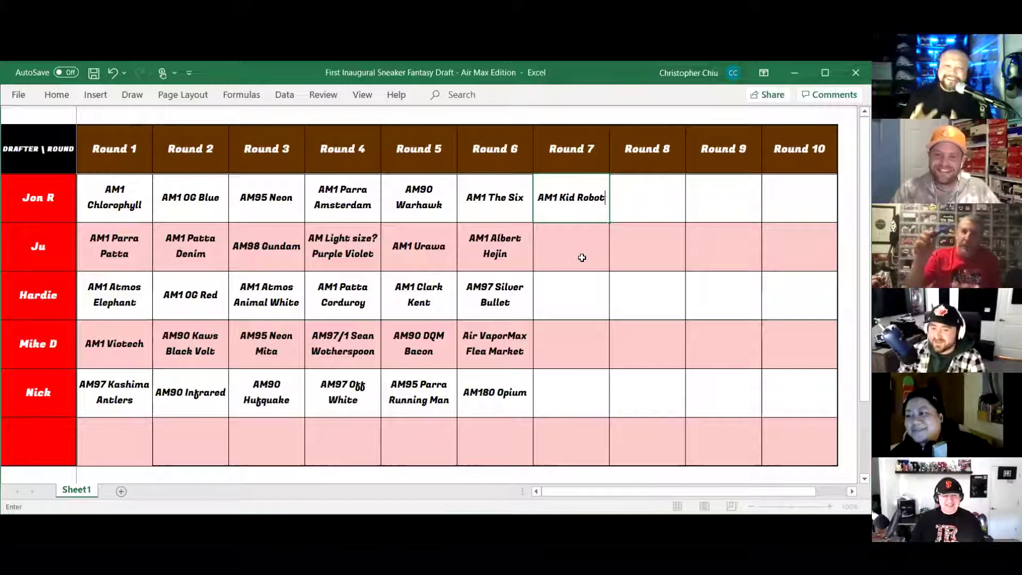
{"action": "key", "text": "Return"}
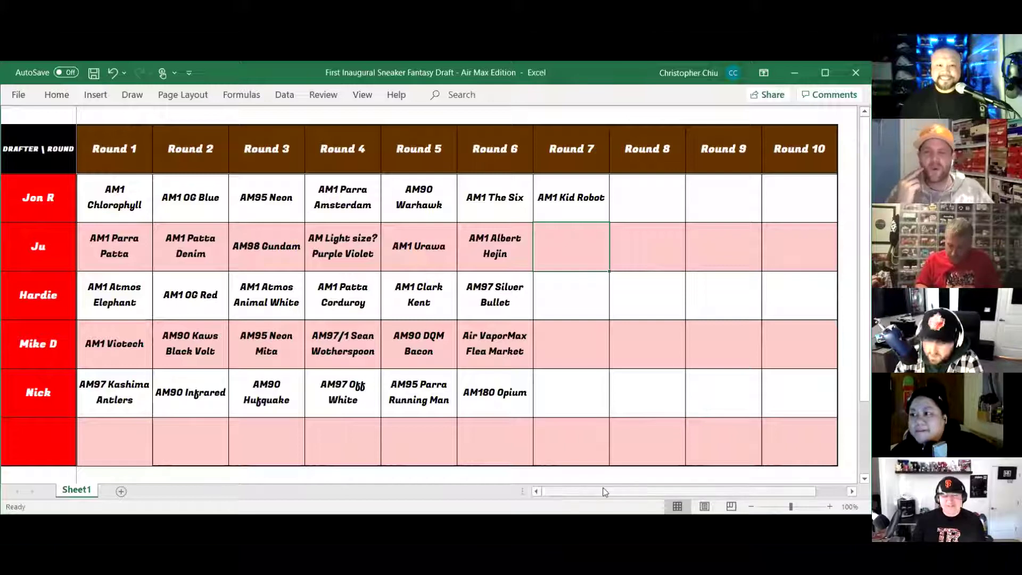
Fill in the second drafter's Round 7 pick as "AM90 Moon Landing", overriding the autocomplete suggestion.
{"action": "type", "text": "A"}
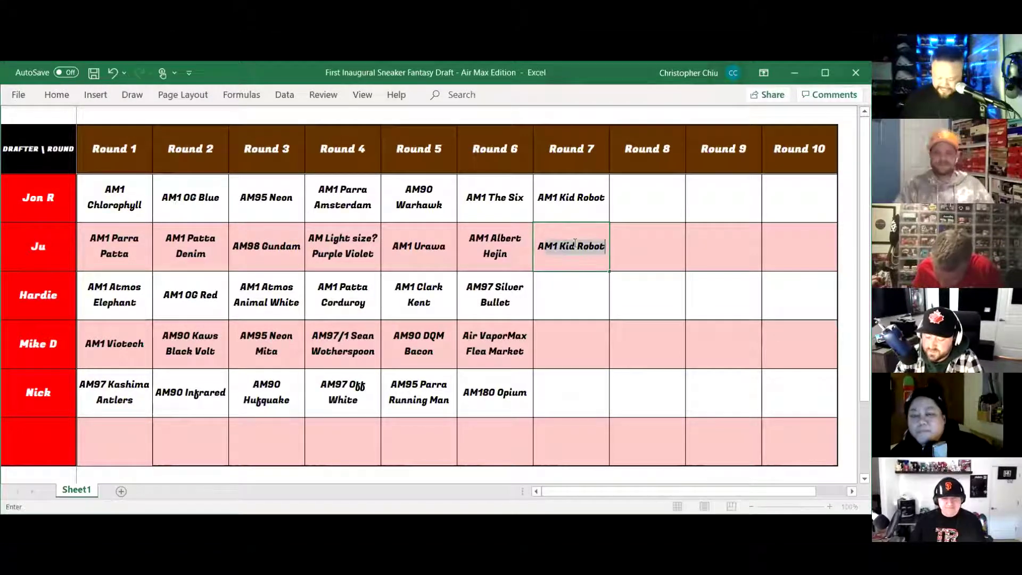
{"action": "type", "text": "M90 Moon"}
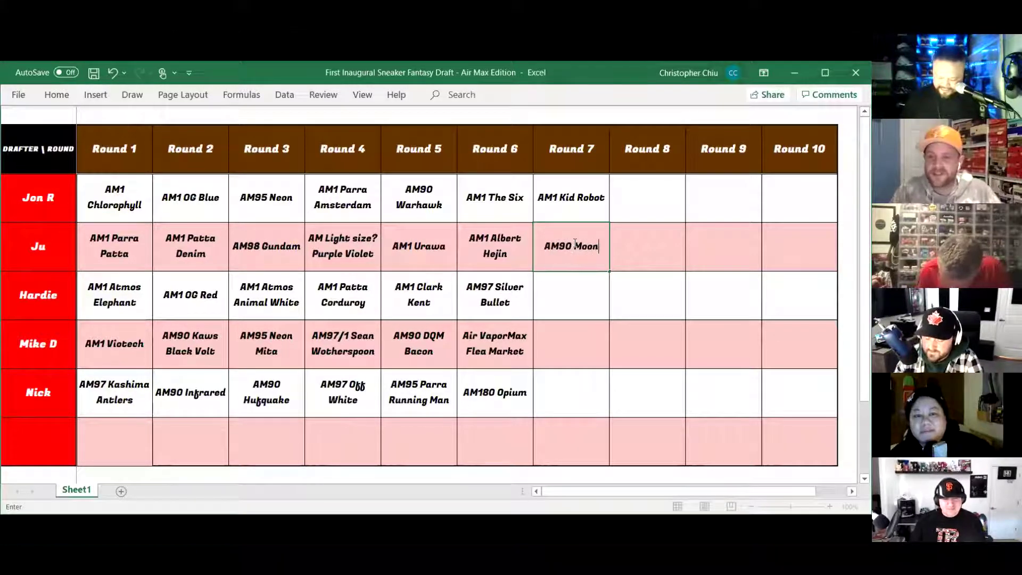
{"action": "type", "text": " Landing"}
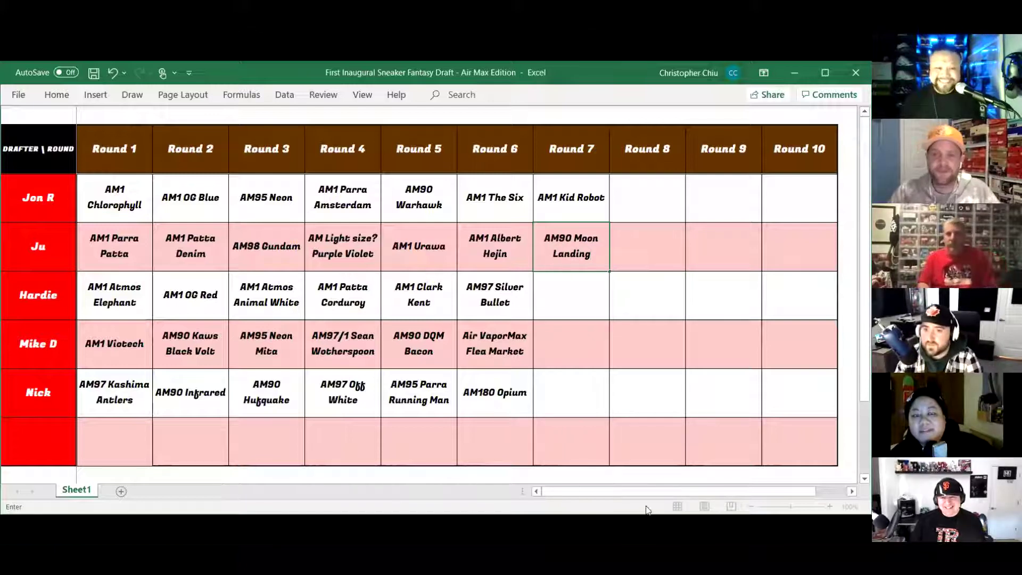
{"action": "left_click_drag", "start_coordinate": [652, 495], "coordinate": [699, 495]}
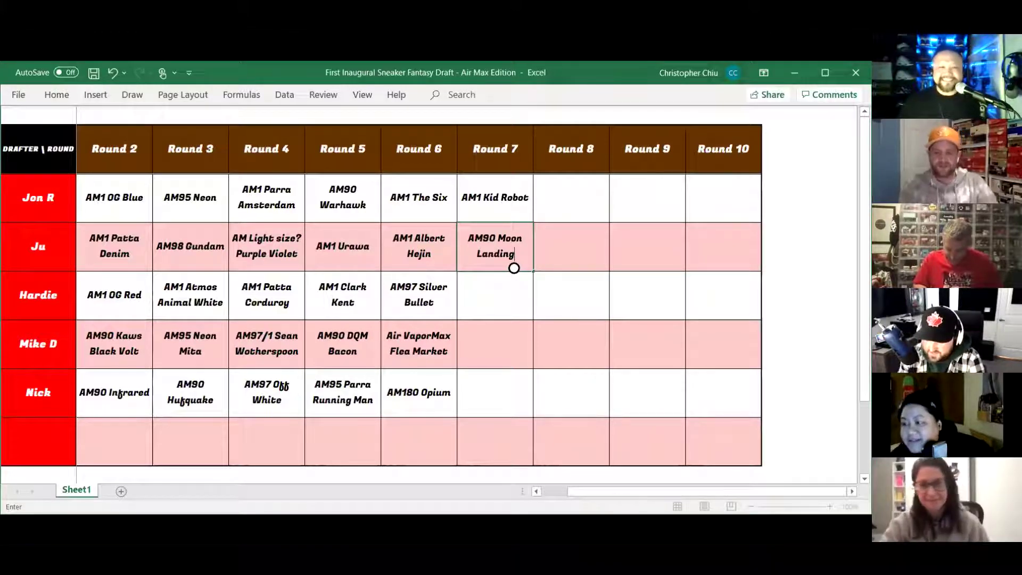
{"action": "key", "text": "Return"}
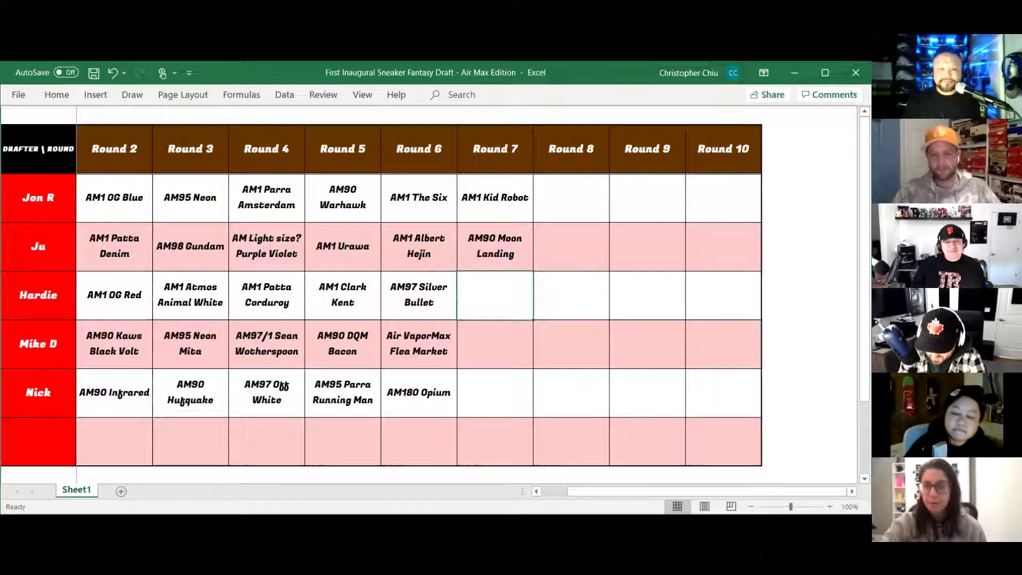
Fill in the third drafter's Round 7 pick as "AM90 Atmos Duck Camo", overriding the autocomplete suggestion.
{"action": "type", "text": "AM90 At"}
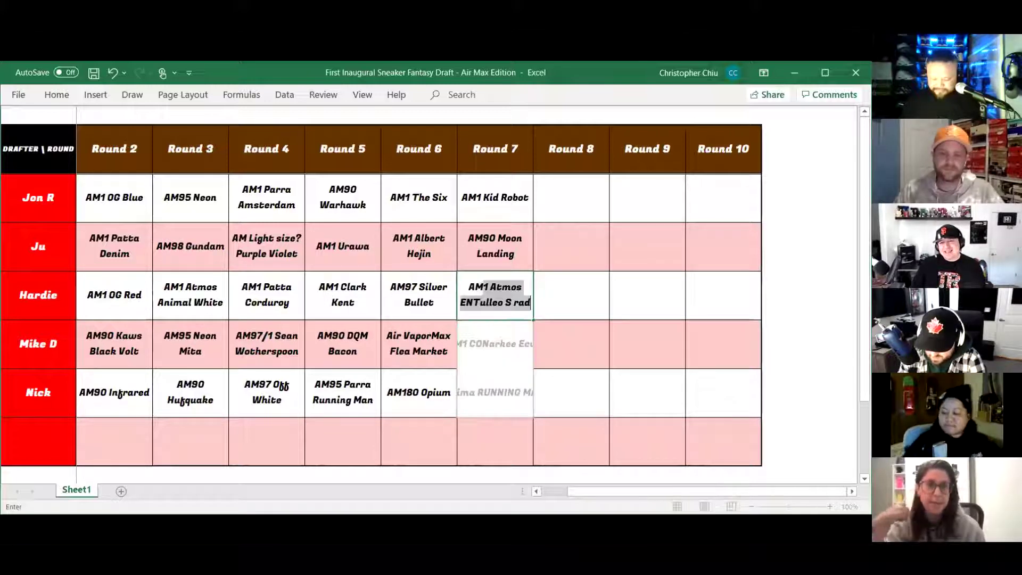
{"action": "type", "text": "mos "}
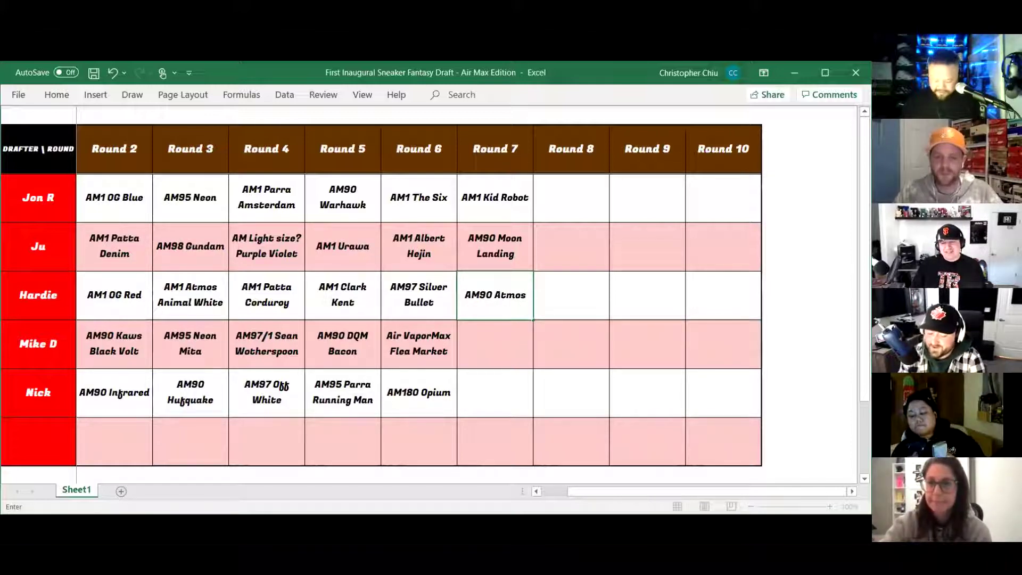
{"action": "type", "text": "Duck Camo"}
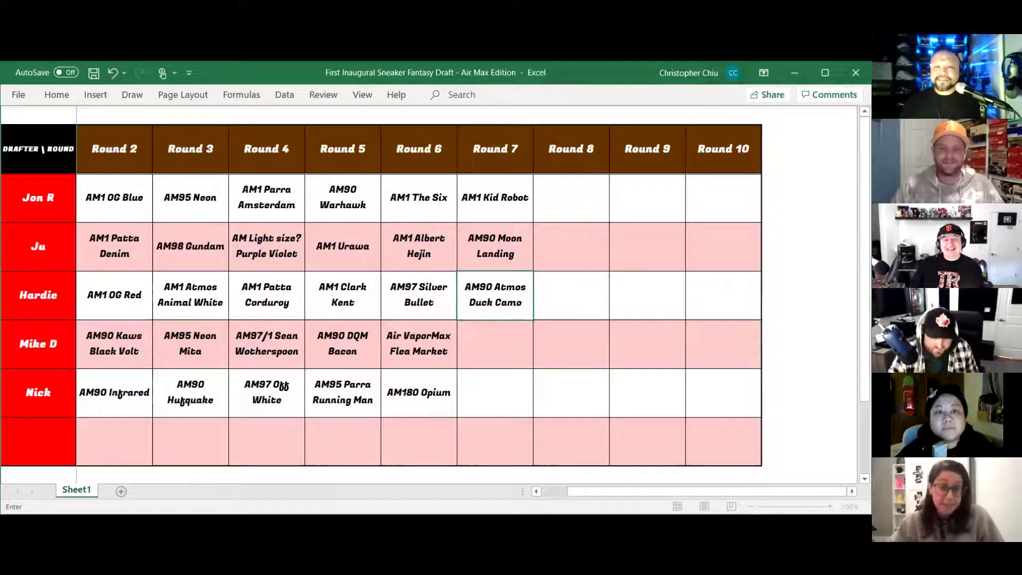
Fill in the fourth drafter's Round 7 pick as "AM1 Bred".
{"action": "left_click_drag", "start_coordinate": [674, 496], "coordinate": [636, 492]}
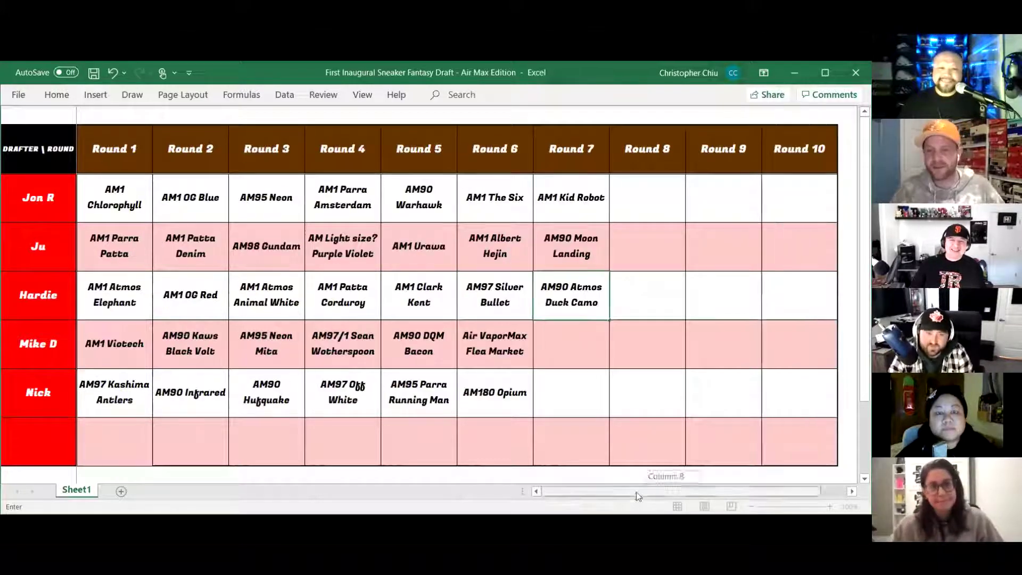
{"action": "left_click", "coordinate": [573, 349]}
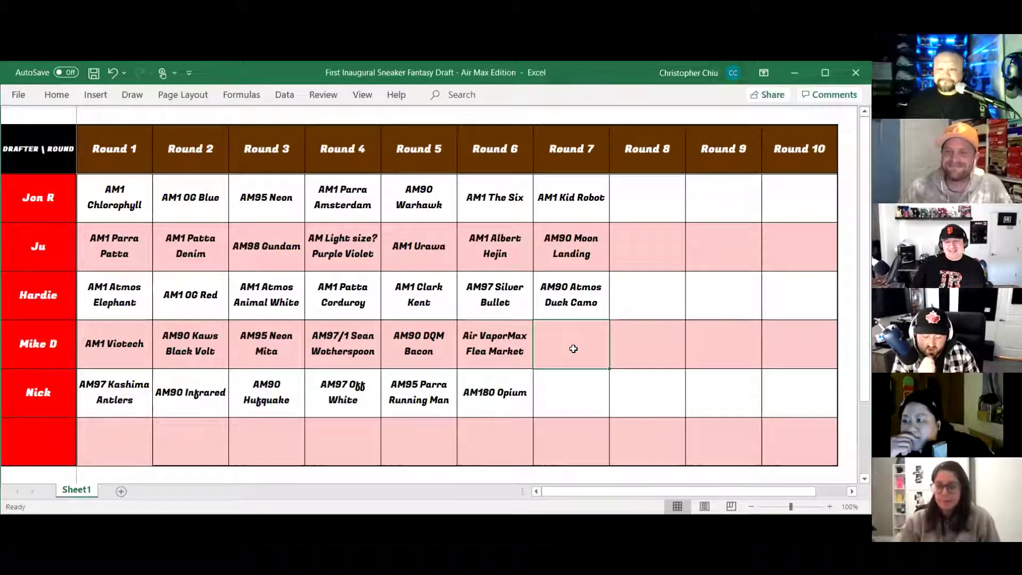
{"action": "type", "text": "AM1"}
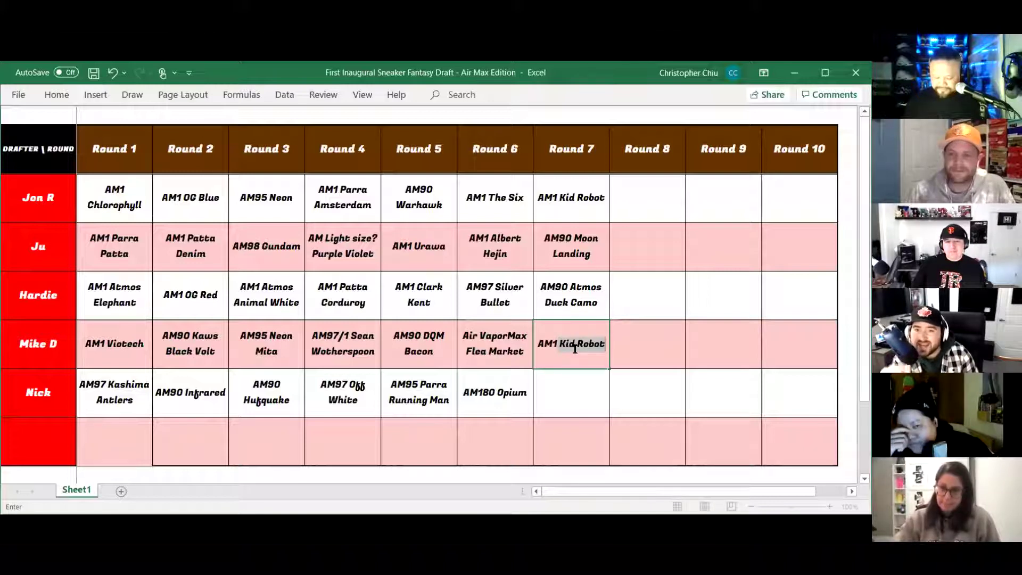
{"action": "type", "text": " Bred"}
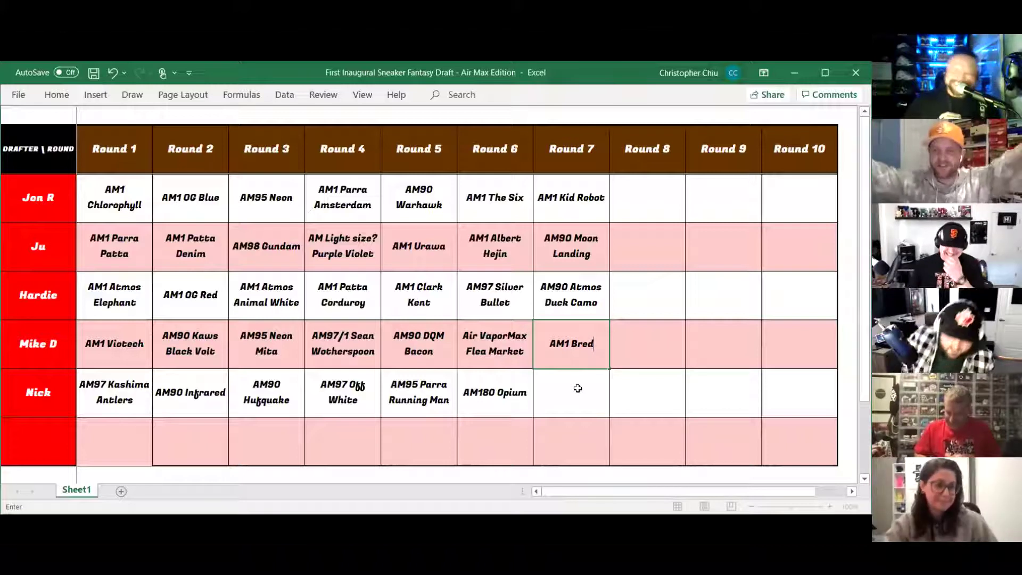
Fill in the fifth drafter's Round 7 pick as "AM90 Homegrown", correcting the misspelled ending.
{"action": "left_click", "coordinate": [600, 376]}
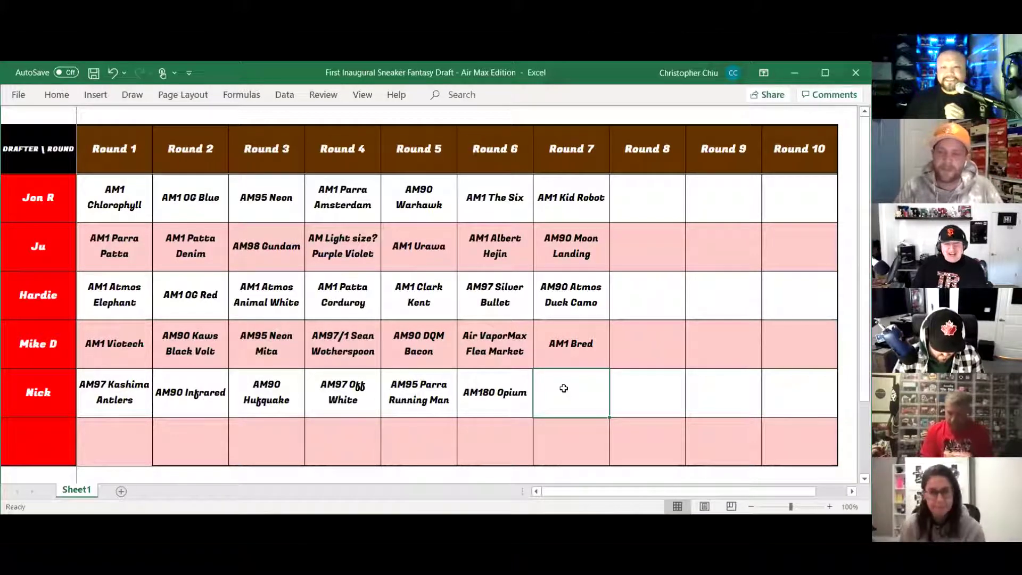
{"action": "type", "text": "AM90 "}
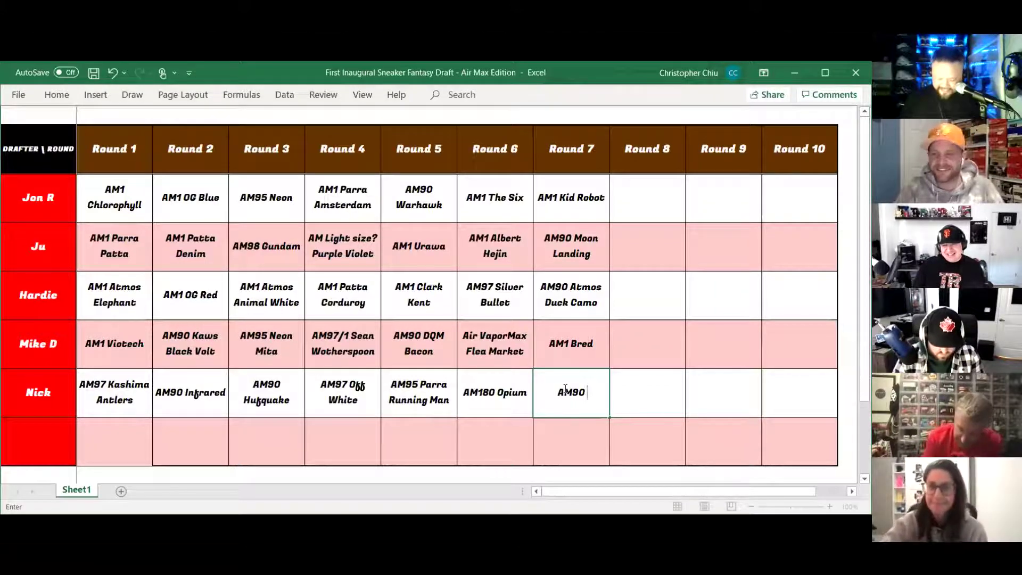
{"action": "type", "text": "Homegorwn"}
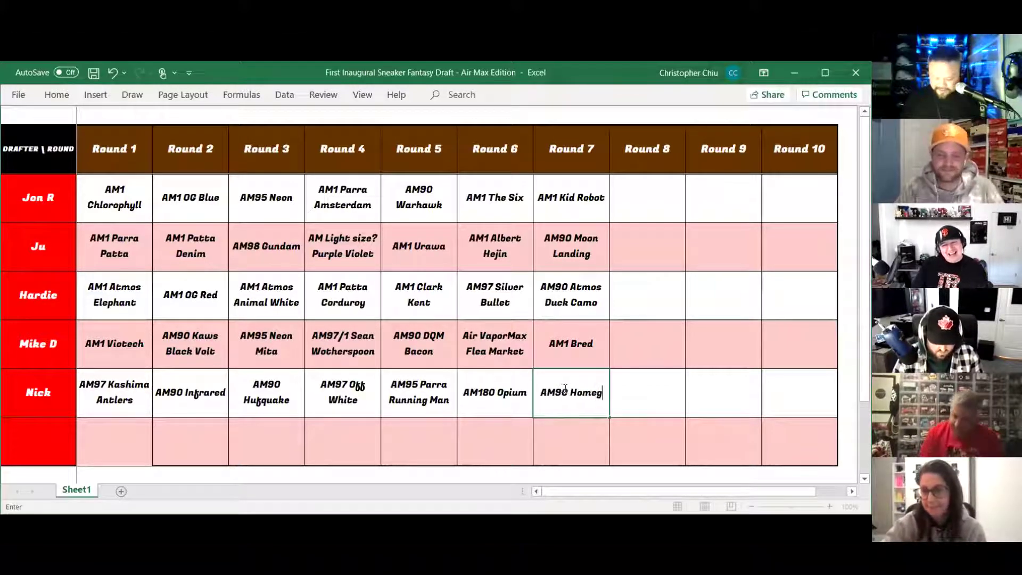
{"action": "key", "text": "BackSpace"}
{"action": "key", "text": "BackSpace"}
{"action": "key", "text": "BackSpace"}
{"action": "key", "text": "BackSpace"}
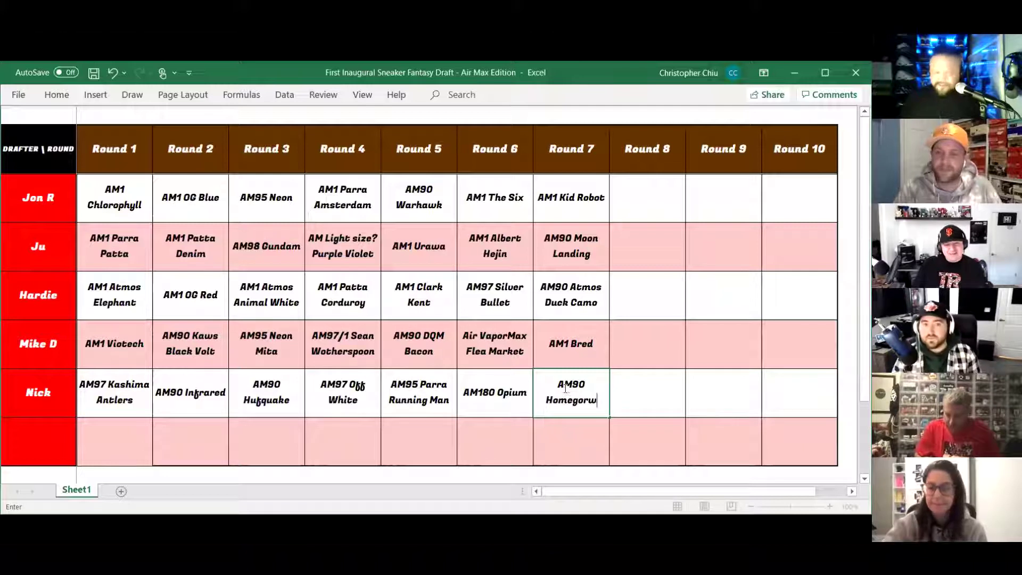
{"action": "type", "text": "rown"}
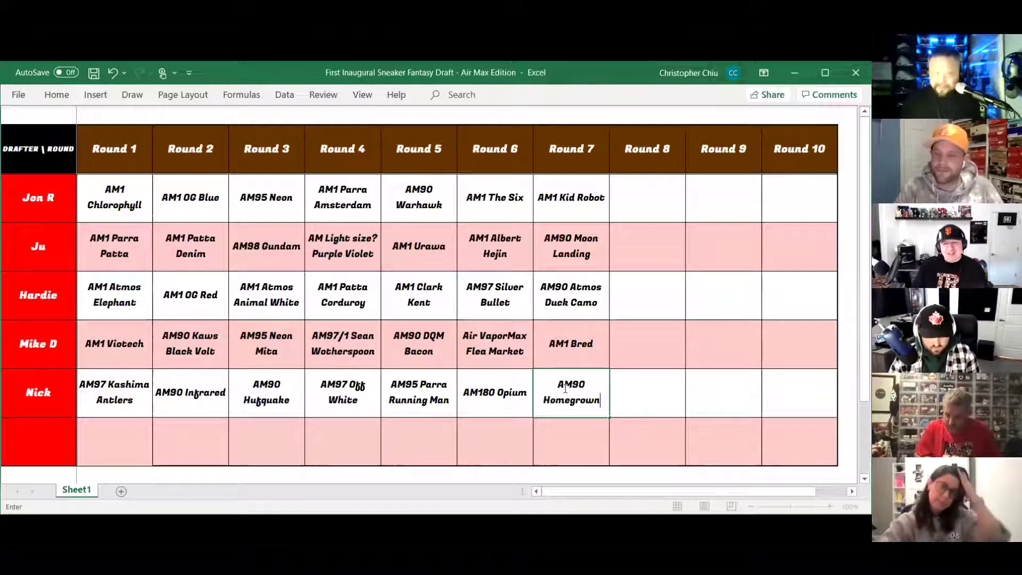
Fill in the fifth drafter's Round 8 pick as "AM Burst Slim Shady".
{"action": "left_click", "coordinate": [660, 392]}
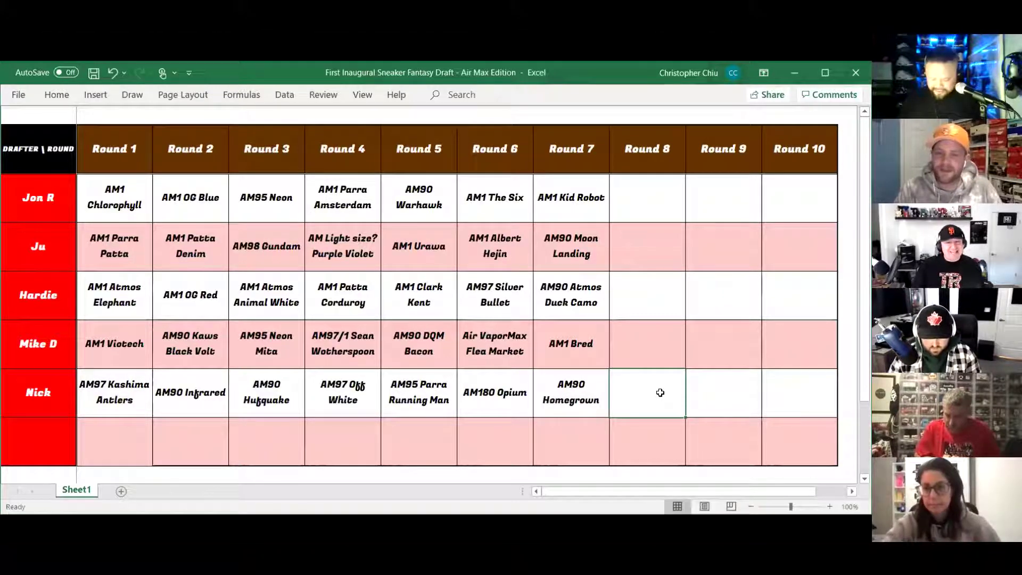
{"action": "type", "text": "A"}
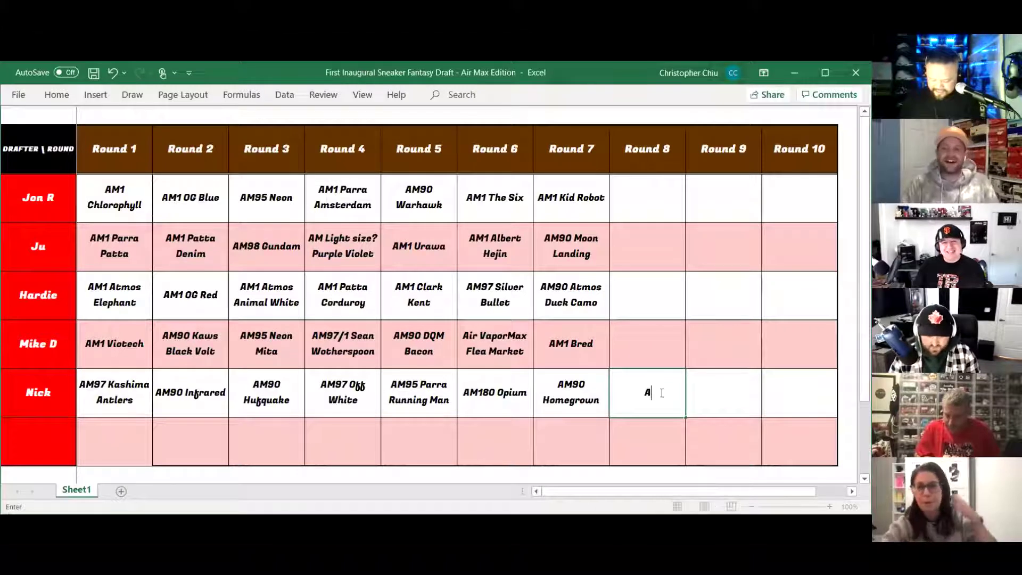
{"action": "type", "text": "M Buirst"}
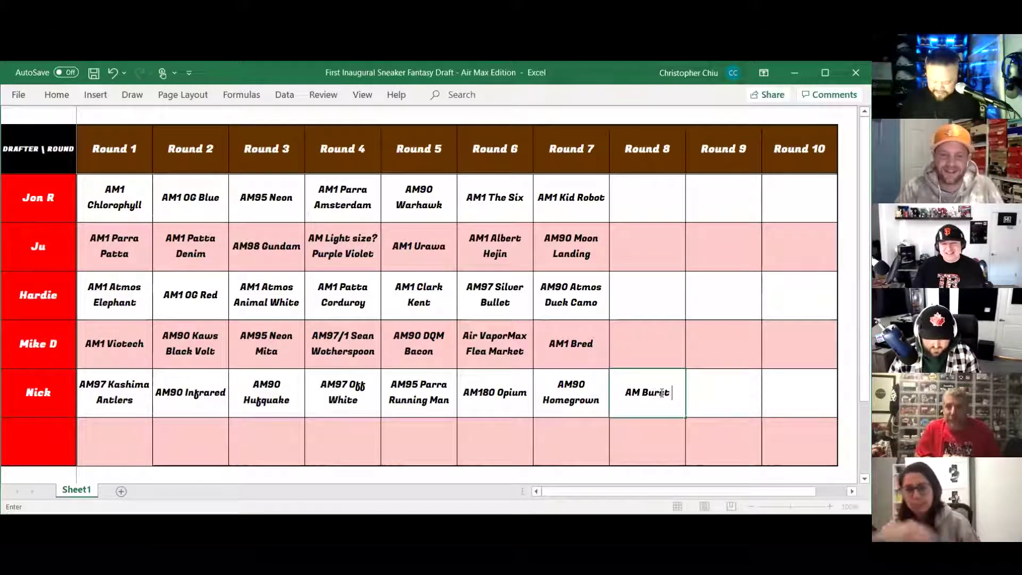
{"action": "type", "text": " Slim Shady"}
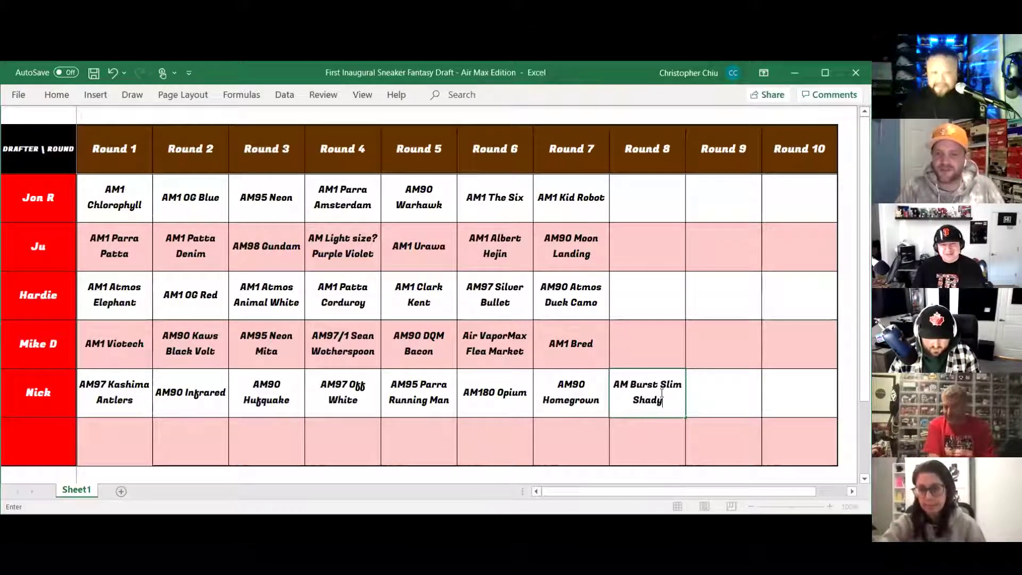
Fill in the fourth drafter's Round 8 pick as "AM95 CDG Black Grey", overriding the autocomplete suggestion.
{"action": "left_click", "coordinate": [639, 342]}
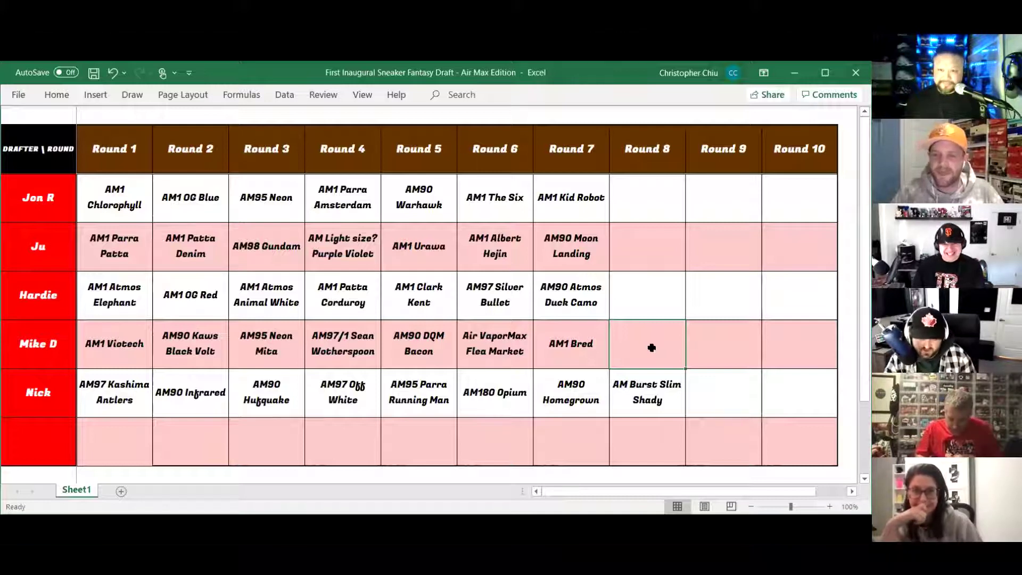
{"action": "type", "text": "AM"}
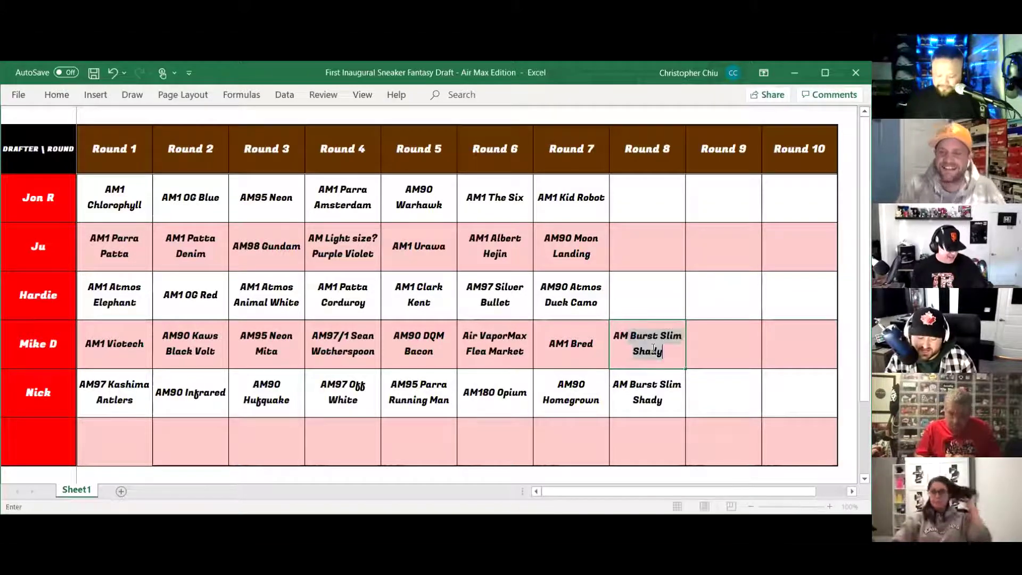
{"action": "key", "text": "BackSpace"}
{"action": "key", "text": "BackSpace"}
{"action": "key", "text": "BackSpace"}
{"action": "type", "text": "AM95"}
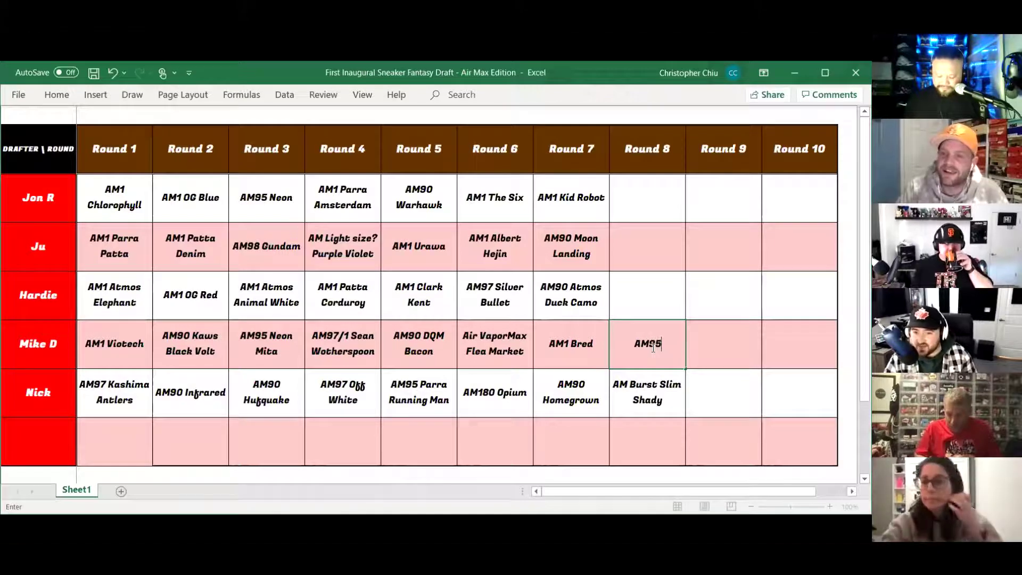
{"action": "type", "text": " CDG"}
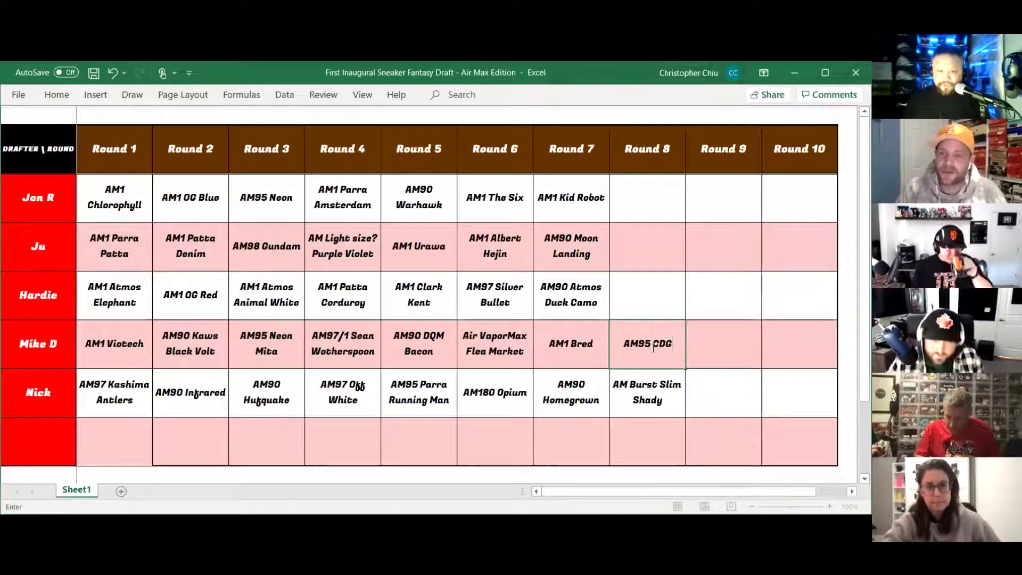
{"action": "type", "text": " Black"}
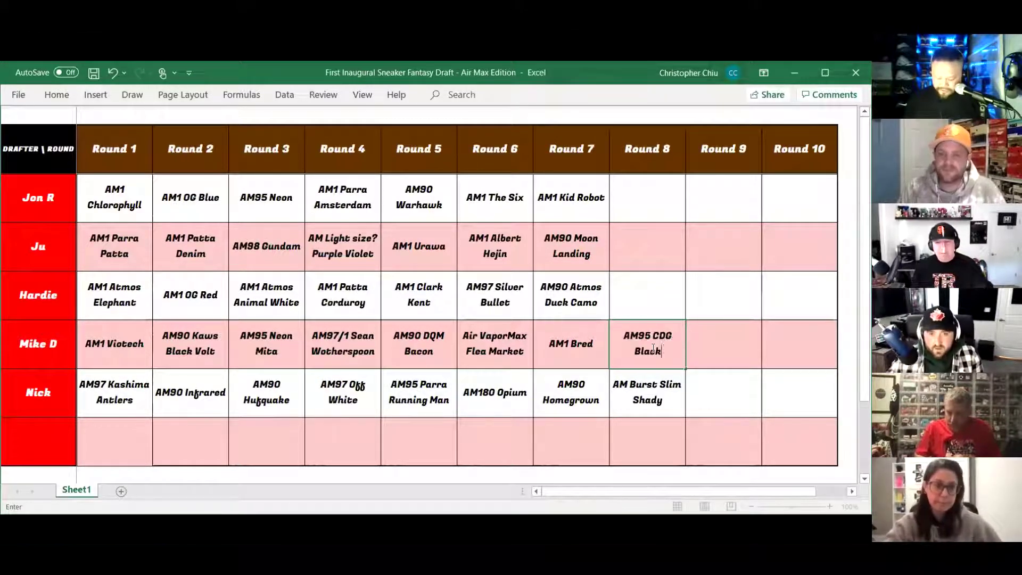
{"action": "type", "text": " Grey"}
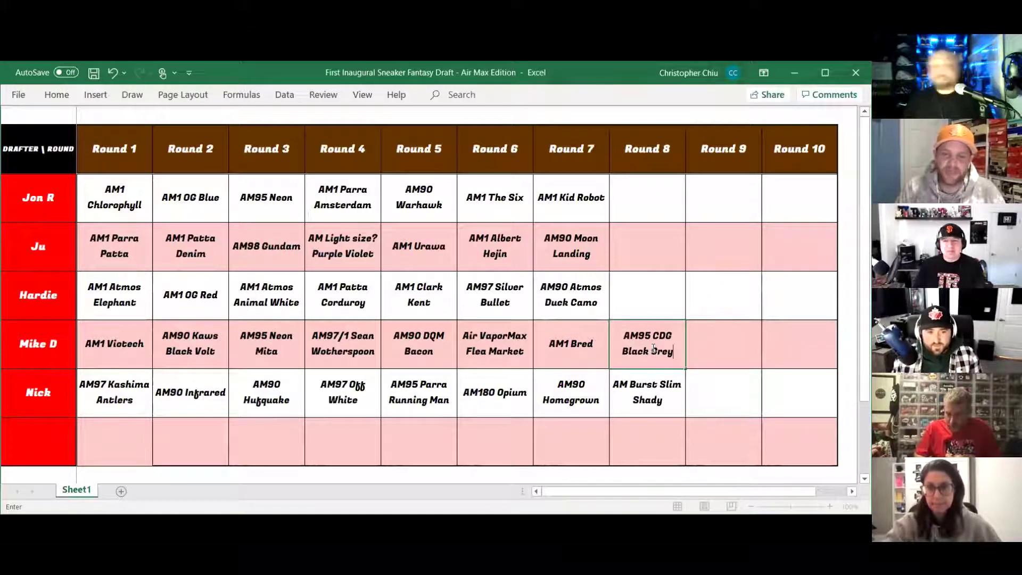
Fill in the third drafter's Round 8 pick as "AM1 Grey Safari".
{"action": "left_click", "coordinate": [649, 311]}
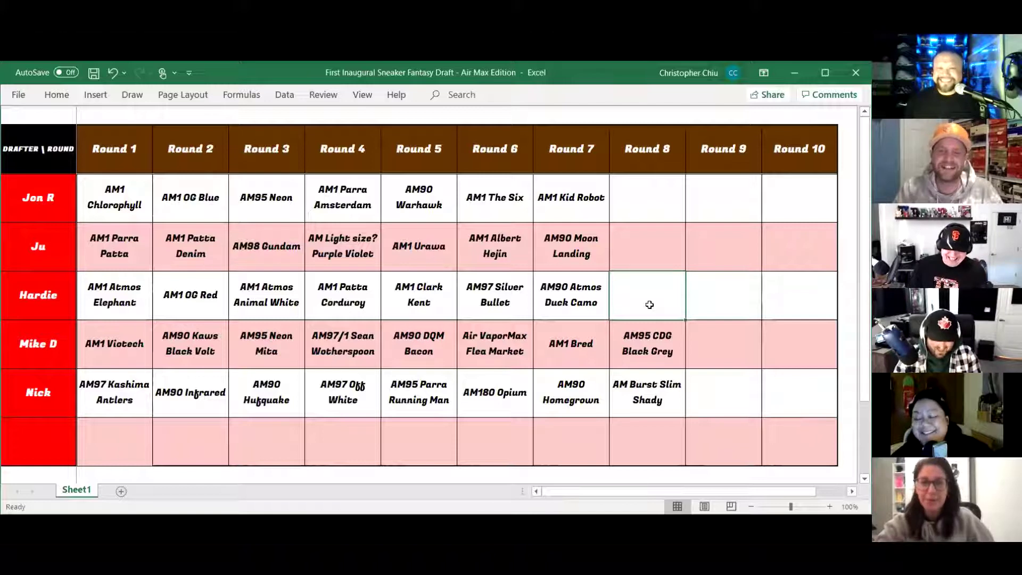
{"action": "type", "text": "AM"}
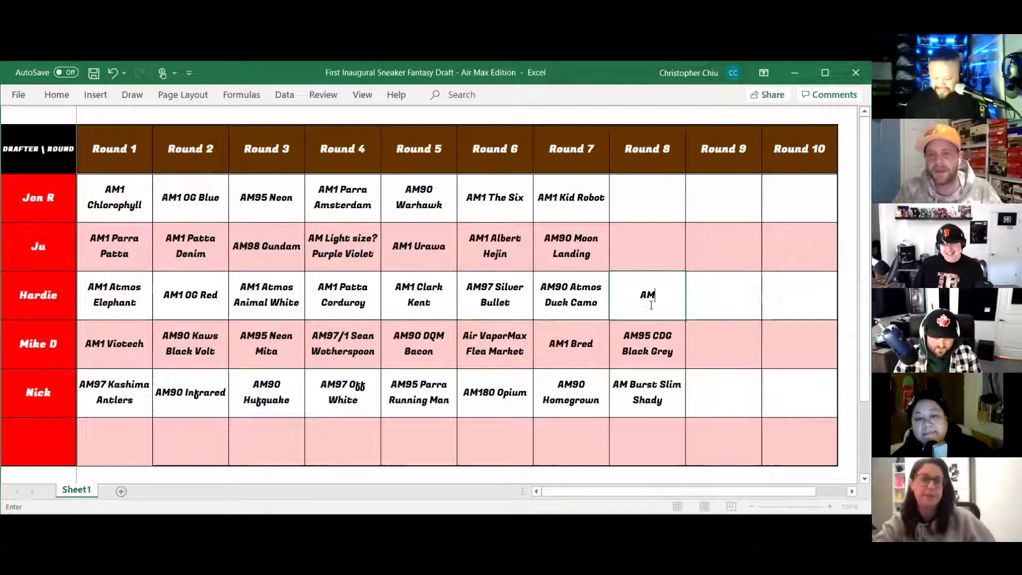
{"action": "type", "text": "1 Grey Safari"}
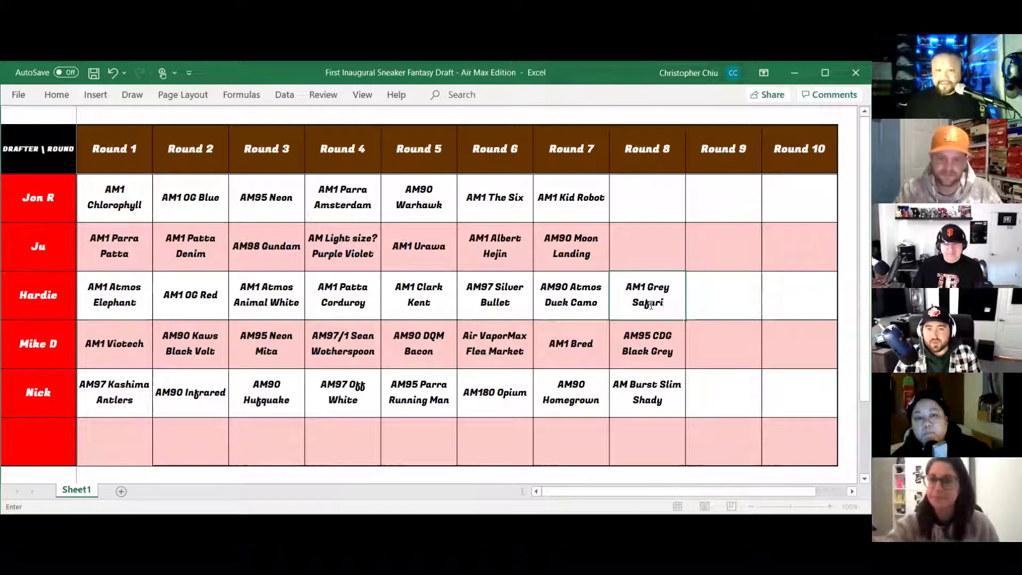
Fill in the second drafter's Round 8 pick as "AM1 Obsidian".
{"action": "left_click", "coordinate": [663, 246]}
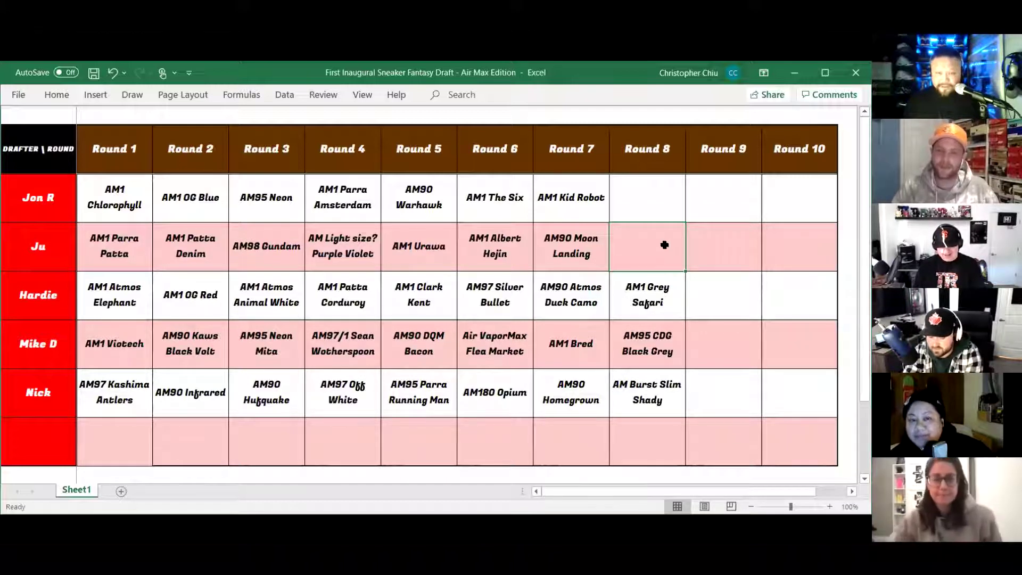
{"action": "type", "text": "AM1 O"}
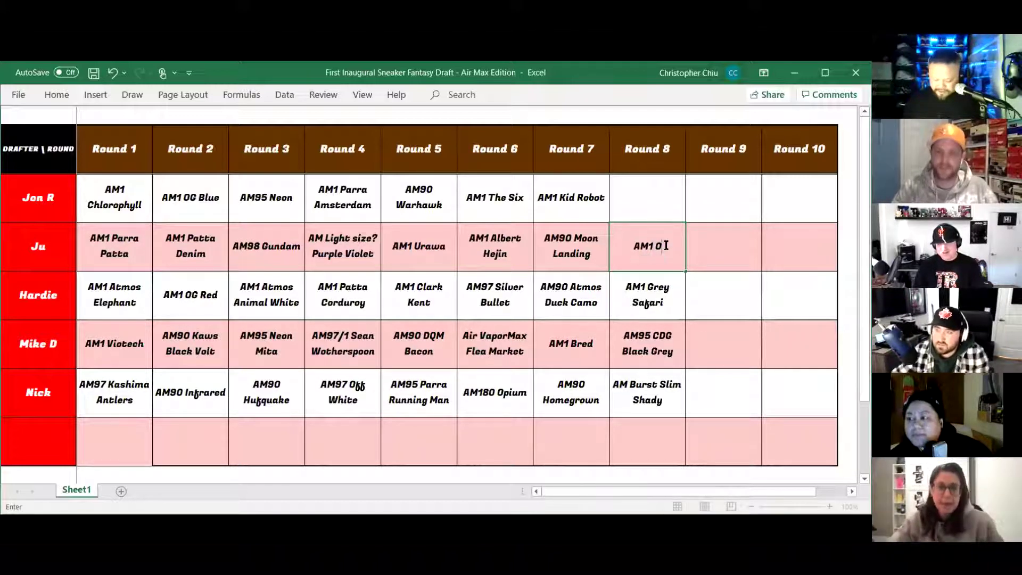
{"action": "type", "text": "bsidian"}
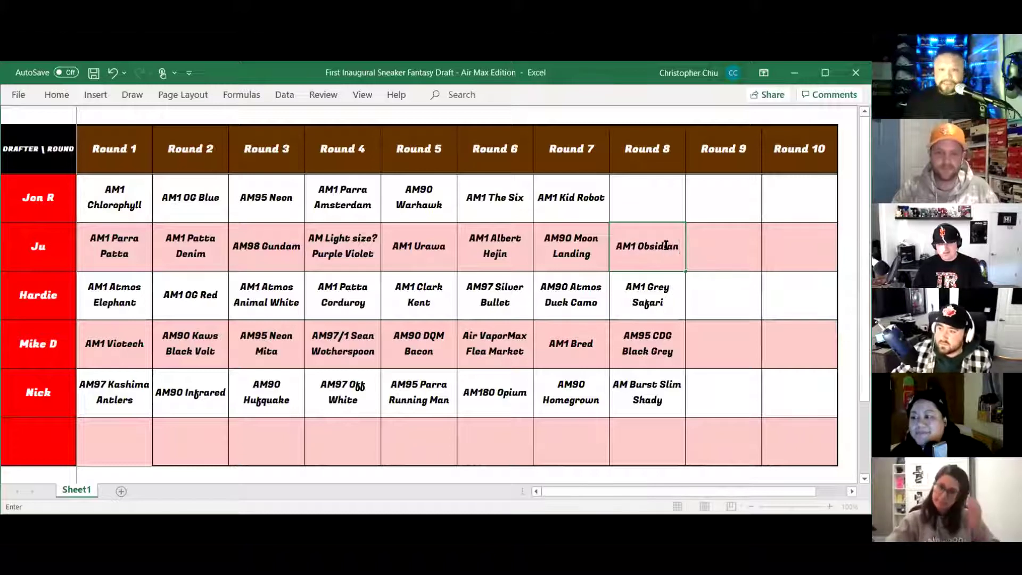
Fill in the first drafter's Round 8 pick as "AM1 Safari".
{"action": "left_click", "coordinate": [671, 201]}
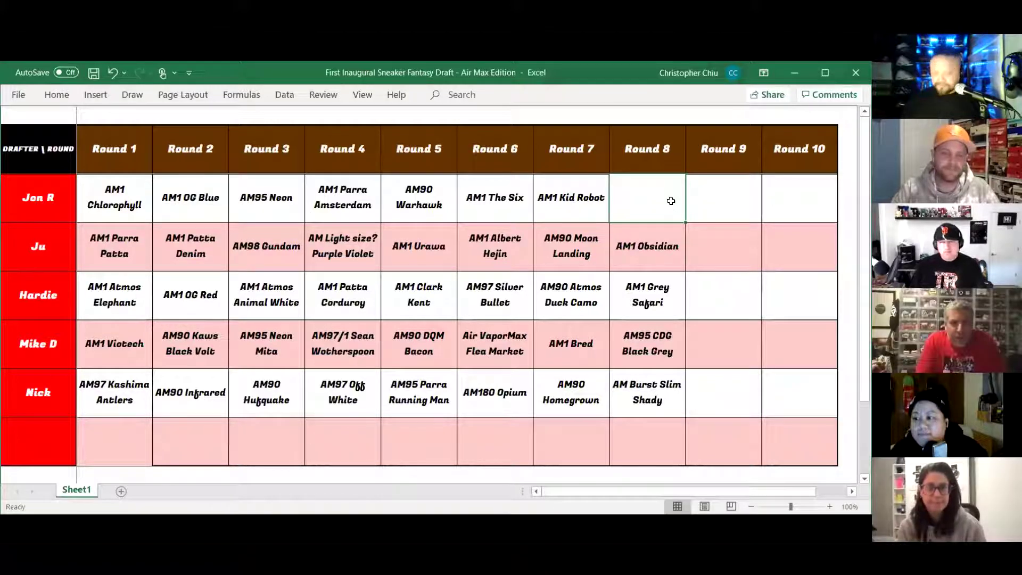
{"action": "type", "text": "AM"}
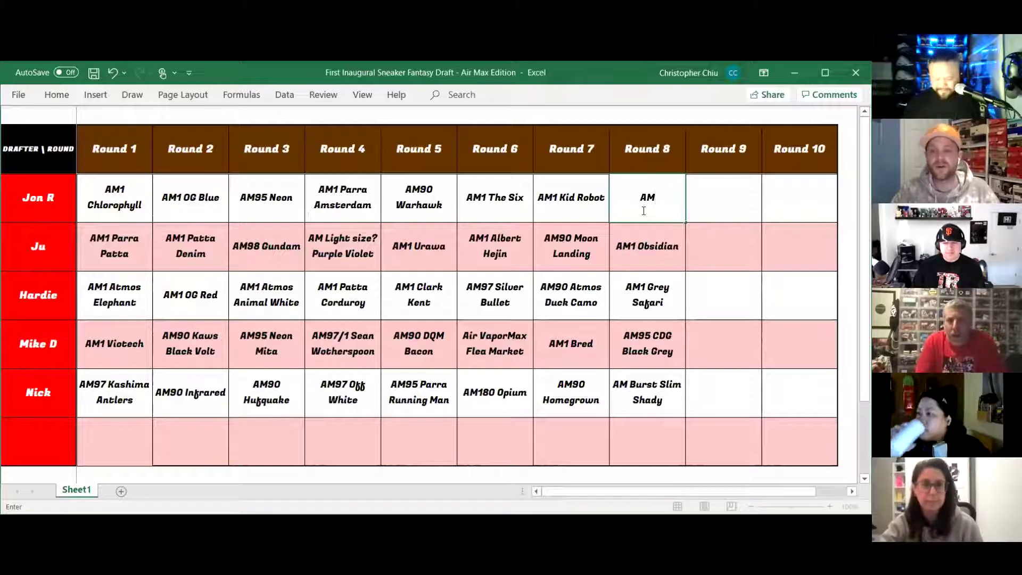
{"action": "type", "text": "1 Anim"}
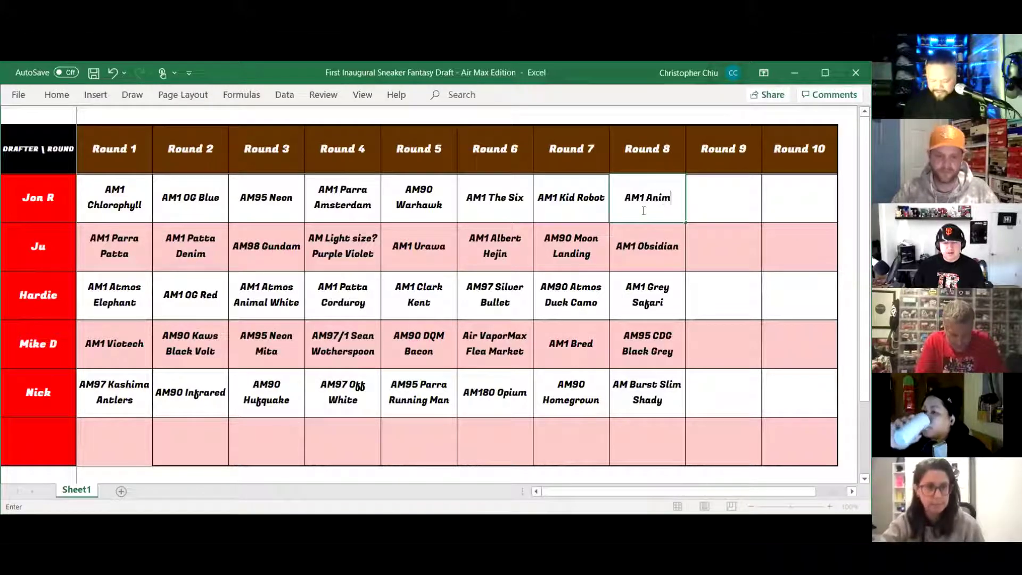
{"action": "key", "text": "BackSpace"}
{"action": "key", "text": "BackSpace"}
{"action": "key", "text": "BackSpace"}
{"action": "key", "text": "BackSpace"}
{"action": "type", "text": "Safari"}
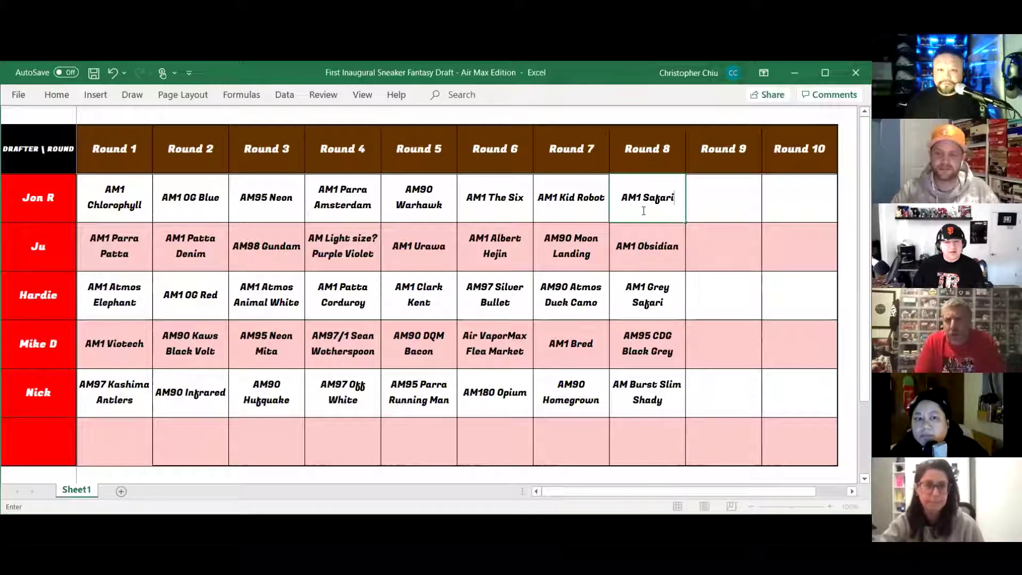
{"action": "key", "text": "Left"}
{"action": "key", "text": "Left"}
{"action": "key", "text": "Left"}
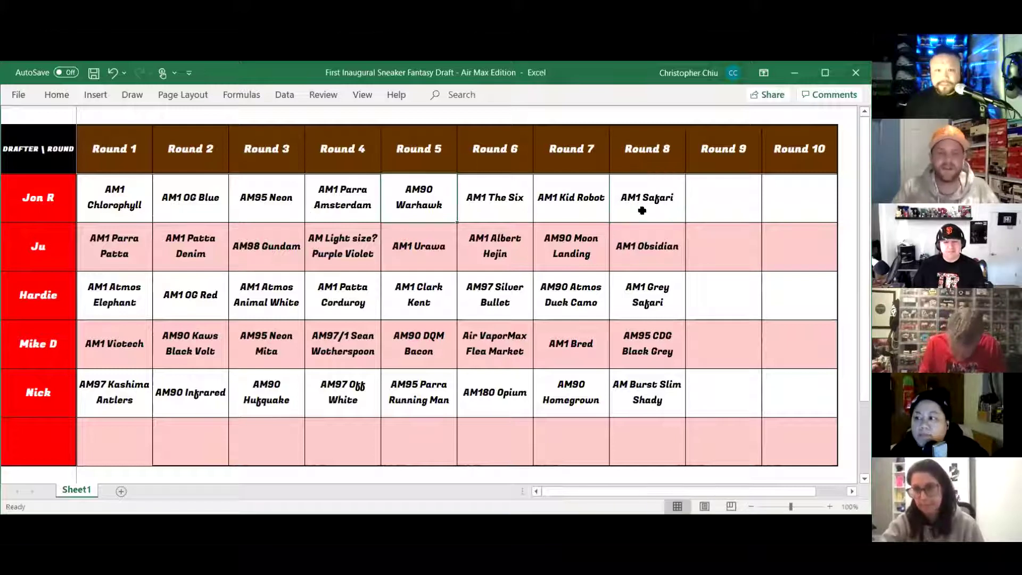
Replace the first drafter's Round 8 pick with "AM1 Atmos Safari".
{"action": "key", "text": "Right"}
{"action": "key", "text": "Right"}
{"action": "key", "text": "Right"}
{"action": "type", "text": "AM"}
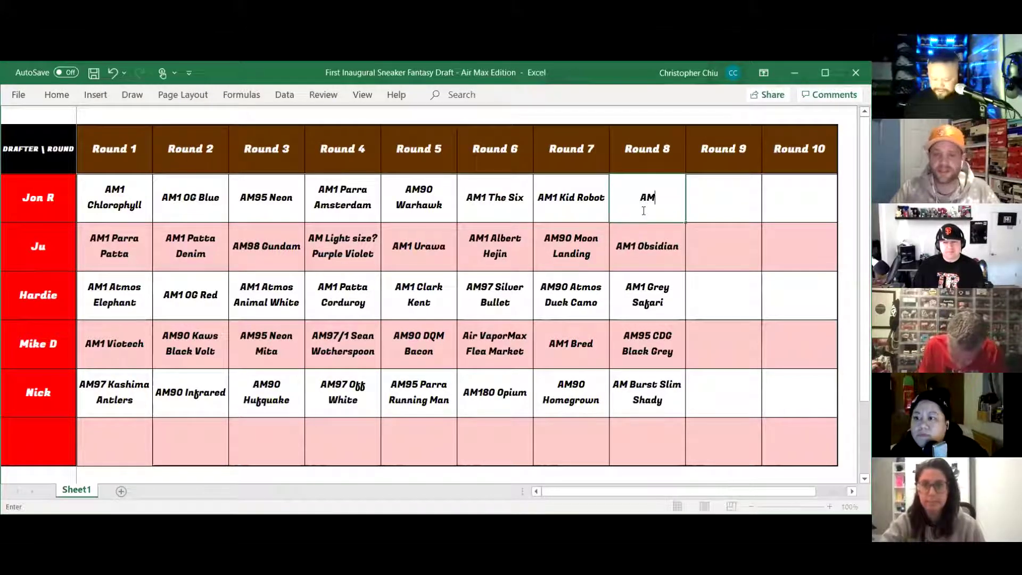
{"action": "type", "text": "1 At"}
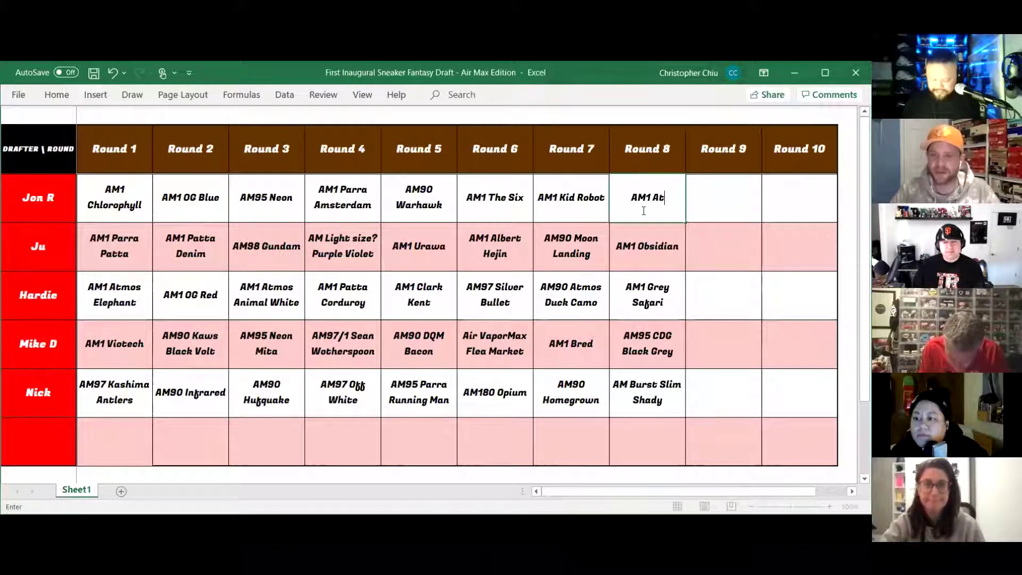
{"action": "type", "text": "mos Safari"}
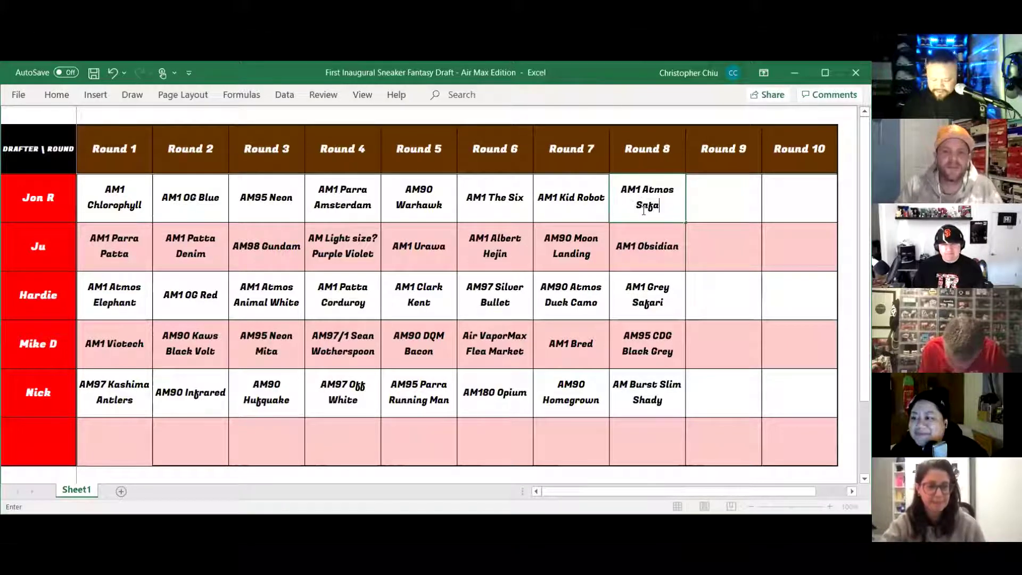
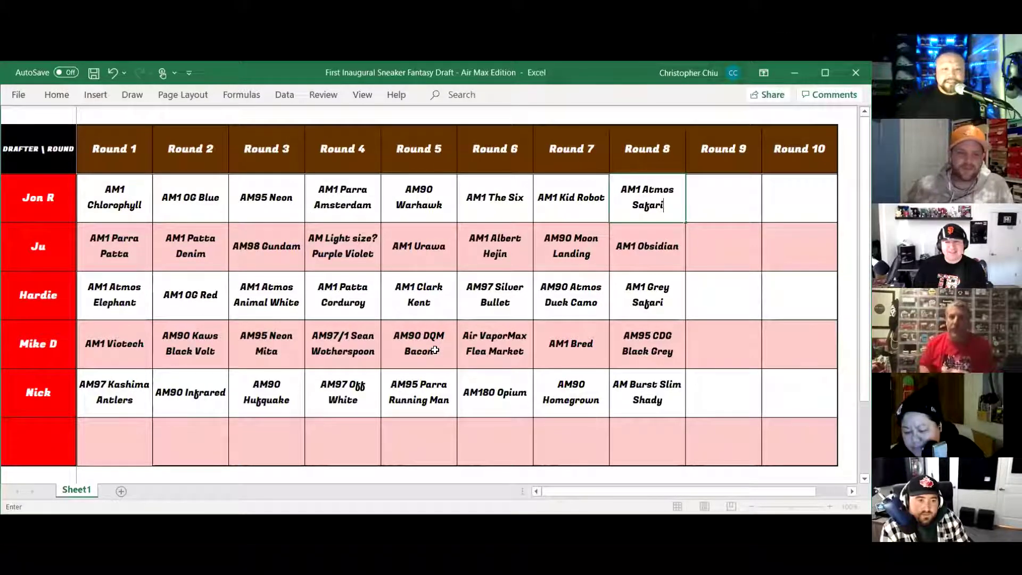
Replace the first drafter's Round 7 pick with "AM90 DQM Bacon".
{"action": "left_click", "coordinate": [583, 200]}
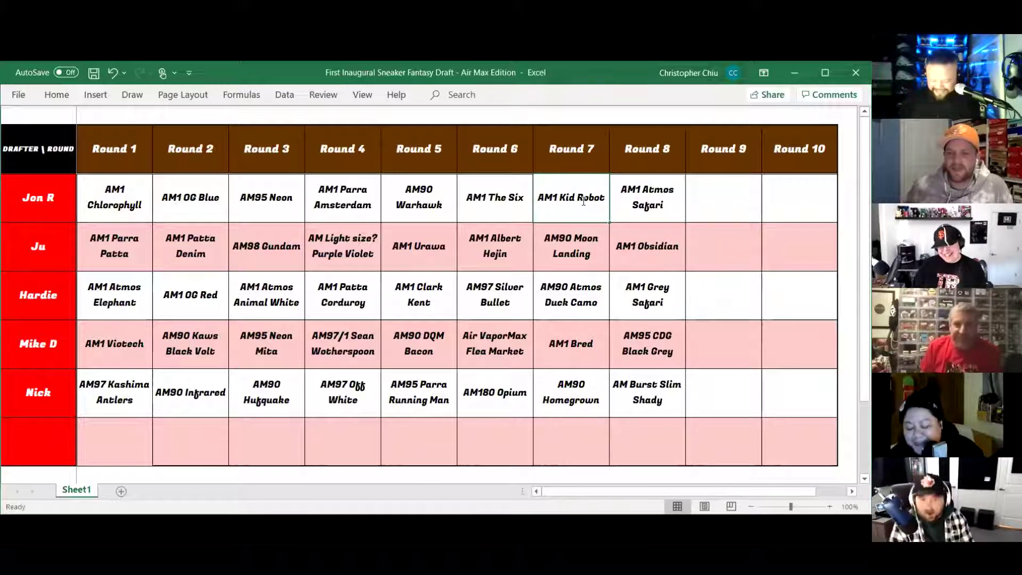
{"action": "type", "text": "AM90 DQM BAcon"}
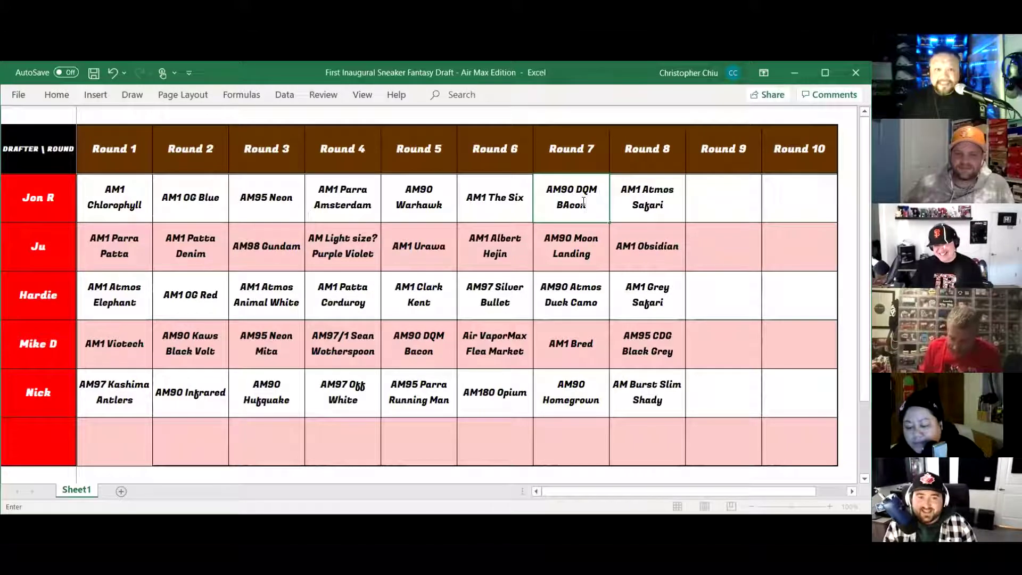
{"action": "key", "text": "BackSpace"}
{"action": "key", "text": "BackSpace"}
{"action": "key", "text": "BackSpace"}
{"action": "key", "text": "BackSpace"}
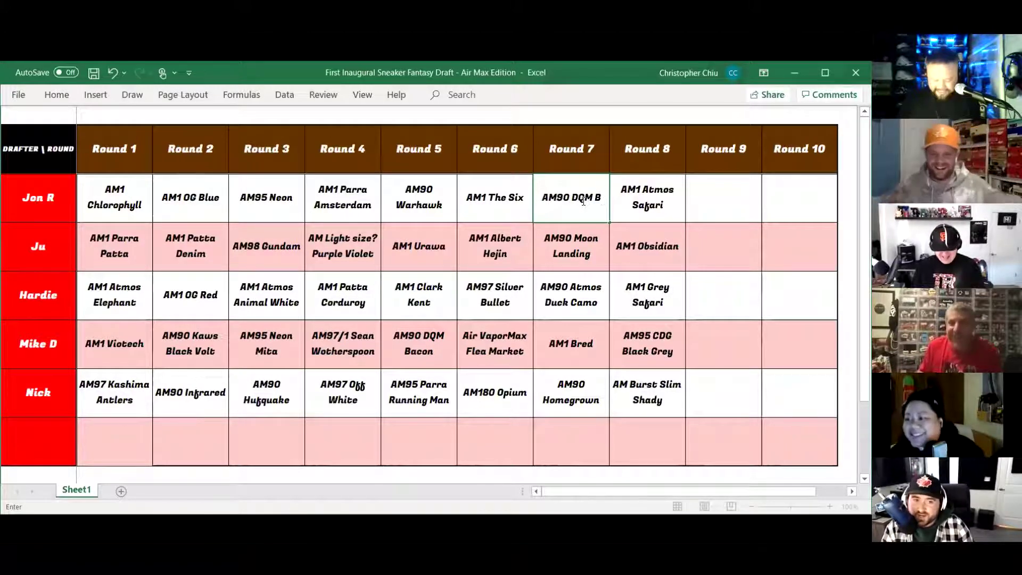
{"action": "type", "text": "acon"}
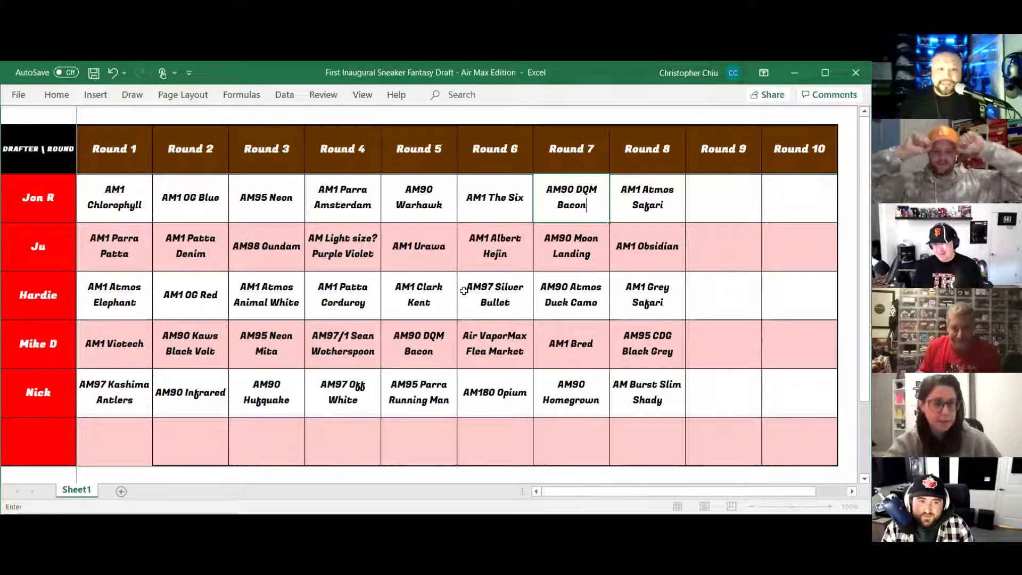
Replace the fourth drafter's Round 5 pick with "AM1 Kid Robot".
{"action": "left_click", "coordinate": [420, 346]}
{"action": "type", "text": "A"}
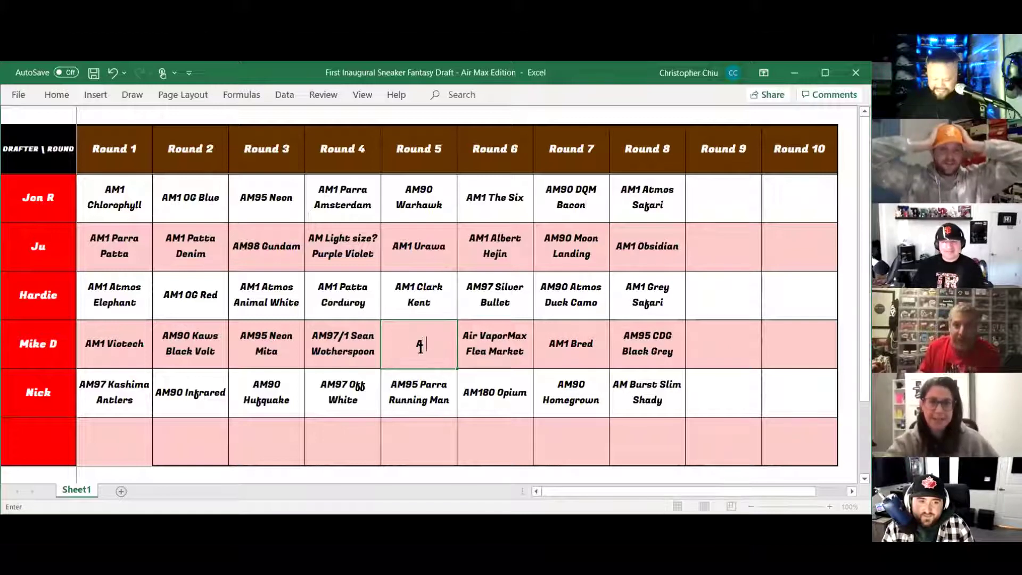
{"action": "type", "text": "M"}
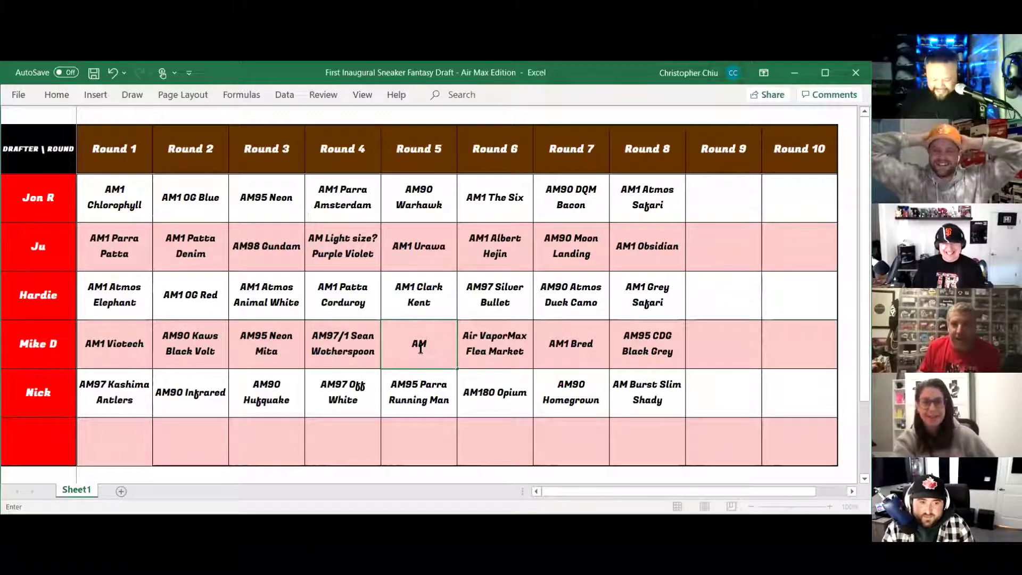
{"action": "type", "text": "1 Kid Robo"}
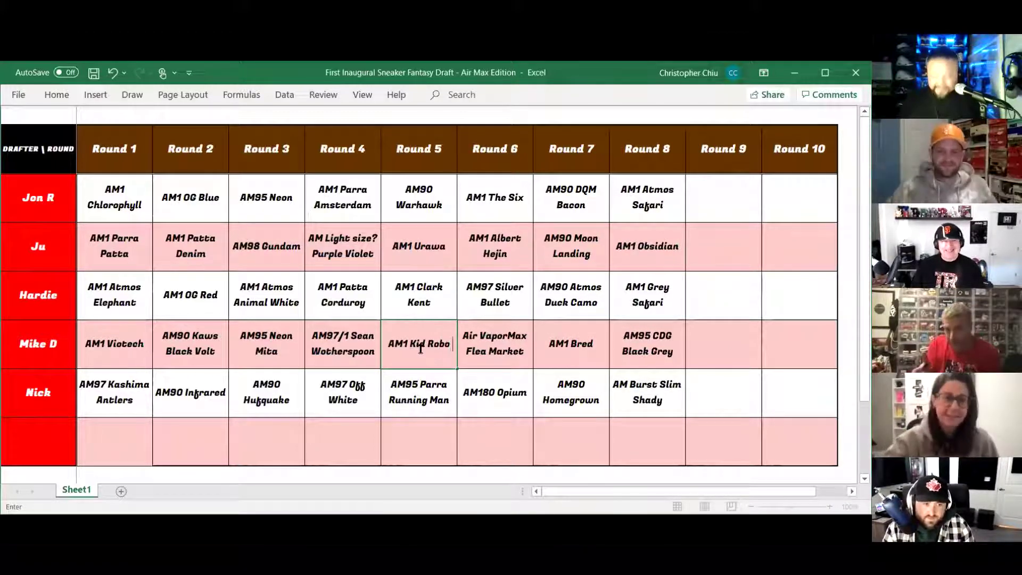
{"action": "type", "text": "t"}
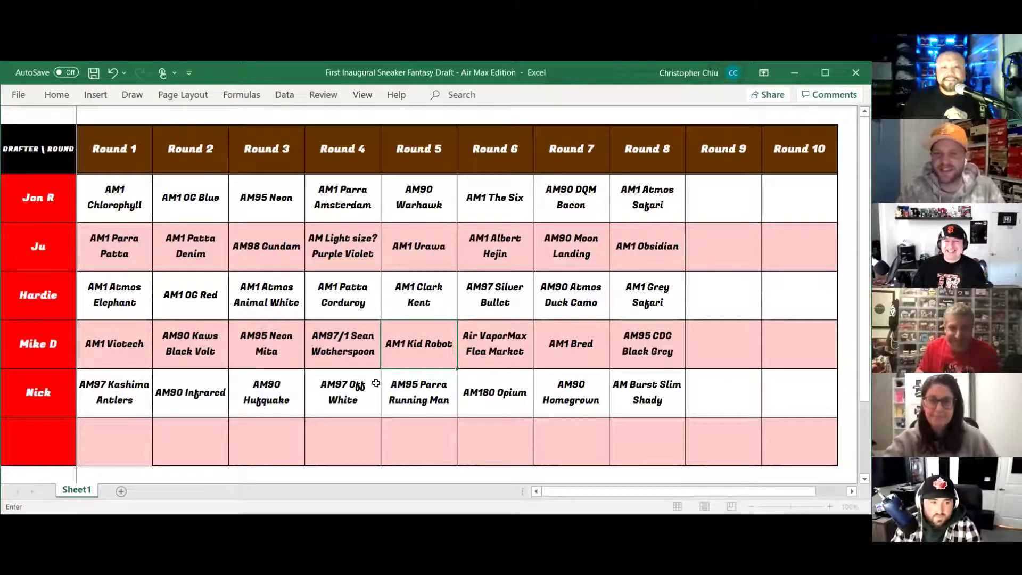
{"action": "left_click", "coordinate": [453, 347]}
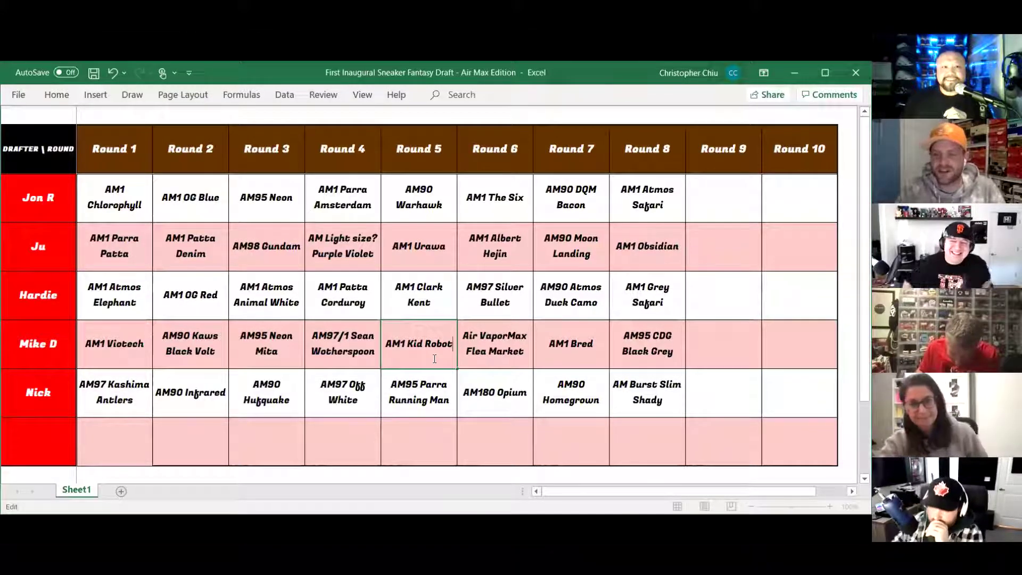
{"action": "left_click", "coordinate": [576, 207]}
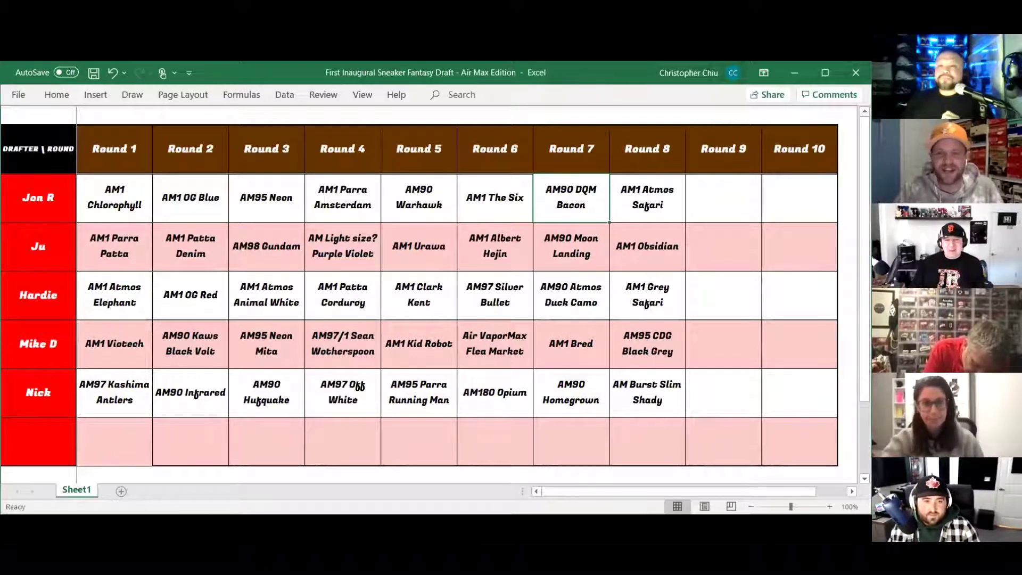
Fill in the first drafter's Round 9 pick as "AM1 Flyknit Red".
{"action": "left_click", "coordinate": [725, 202]}
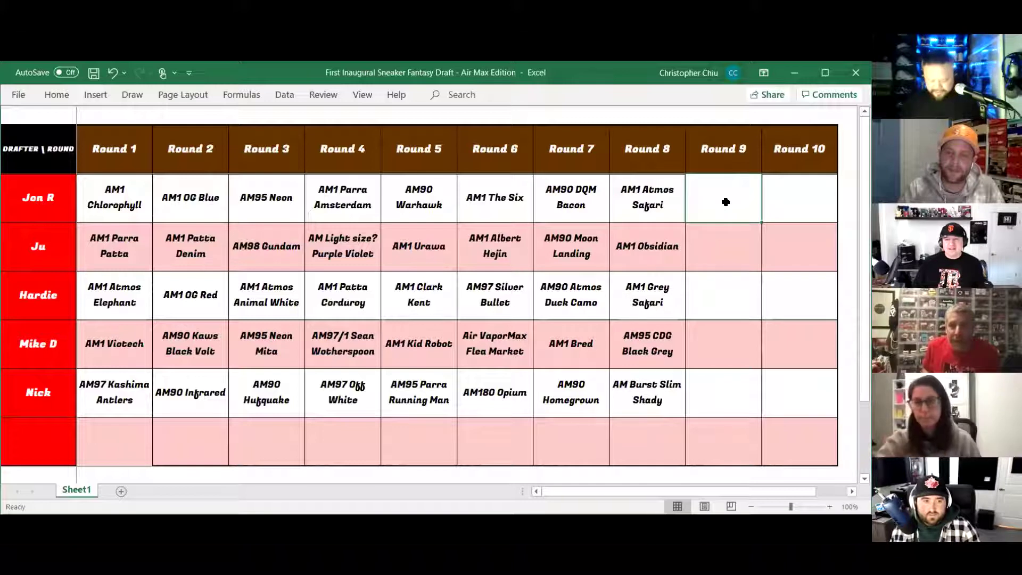
{"action": "type", "text": "AM1"}
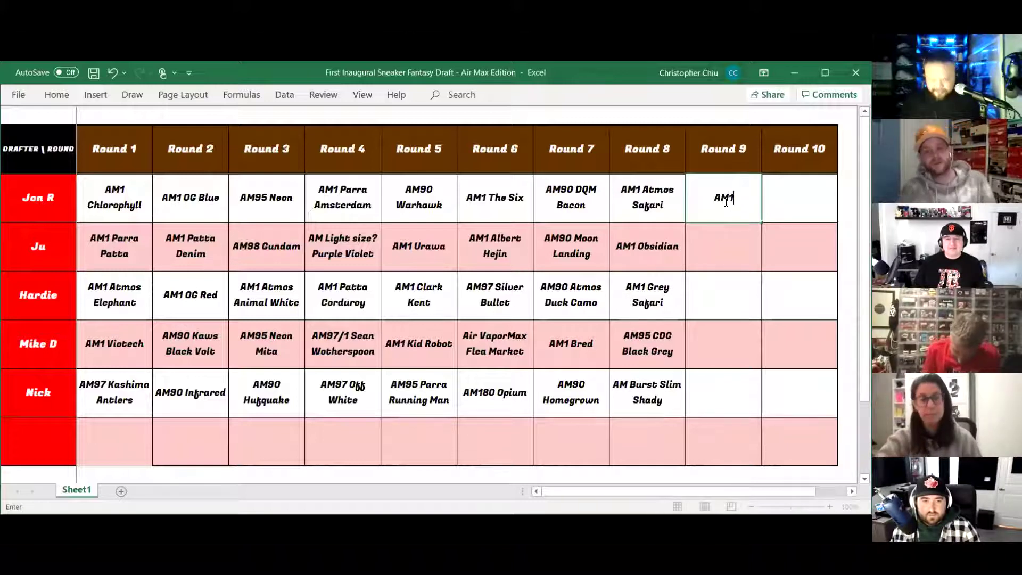
{"action": "type", "text": " Flykn"}
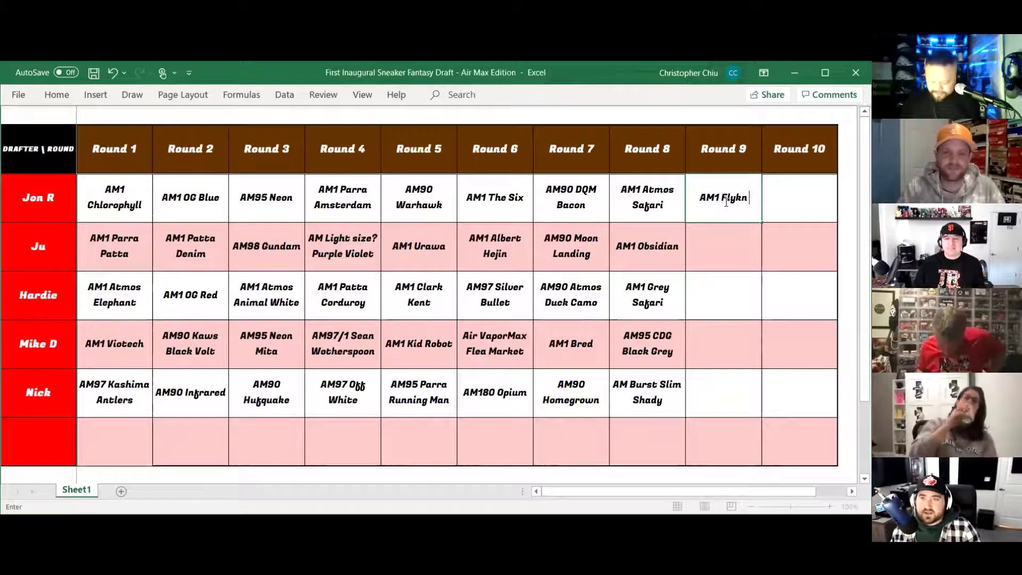
{"action": "type", "text": "it Red"}
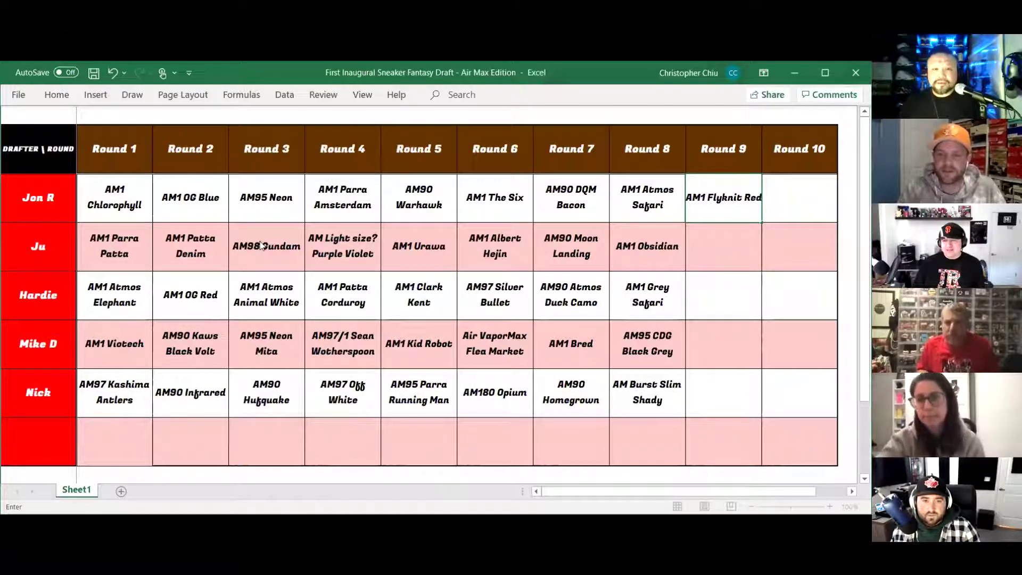
Fill in the second drafter's Round 9 pick as "AM1 Kiss Of Death 1", overriding the autocomplete suggestion.
{"action": "left_click", "coordinate": [739, 250]}
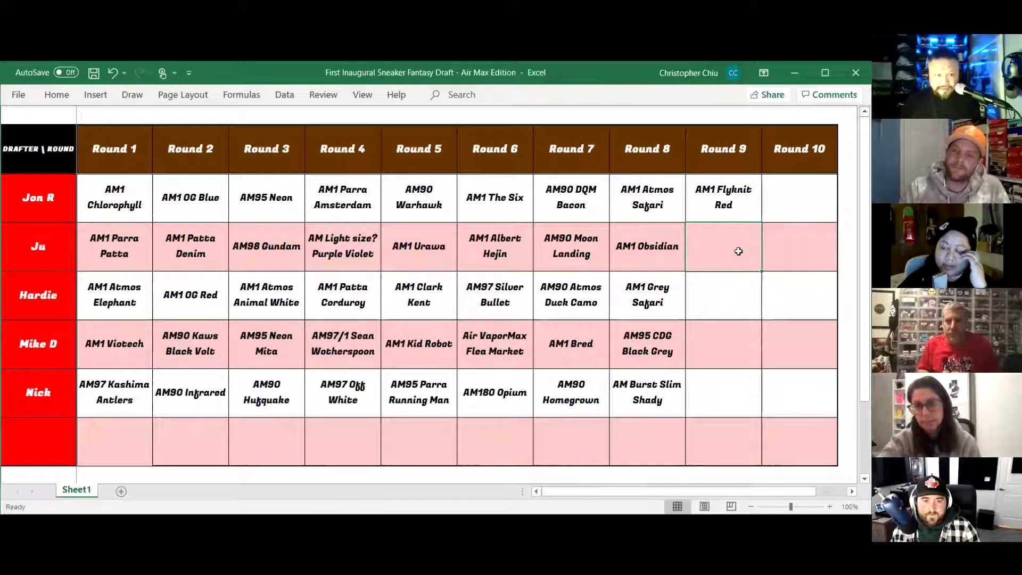
{"action": "type", "text": "AM1 F"}
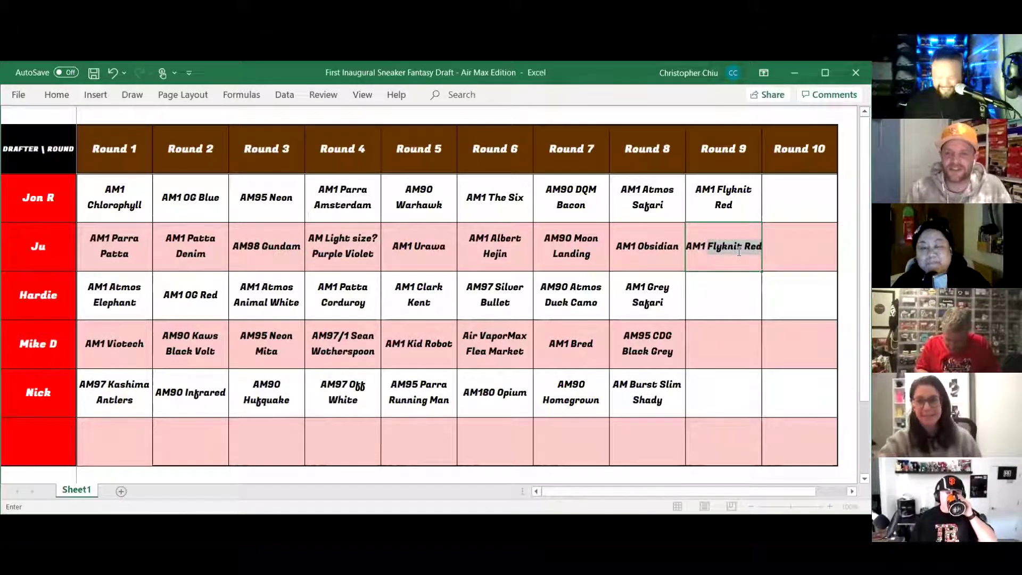
{"action": "type", "text": "Or"}
{"action": "key", "text": "BackSpace"}
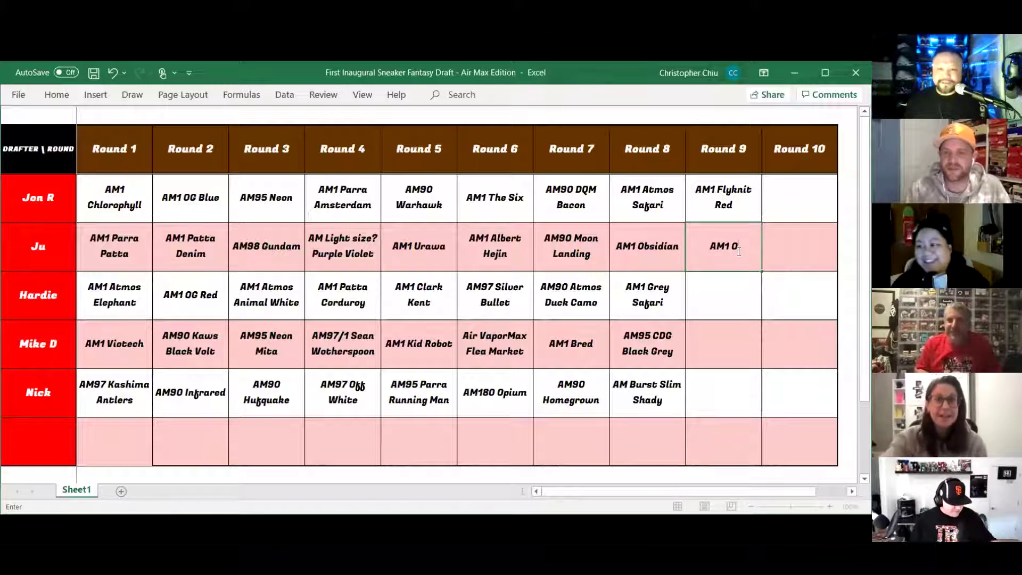
{"action": "key", "text": "BackSpace"}
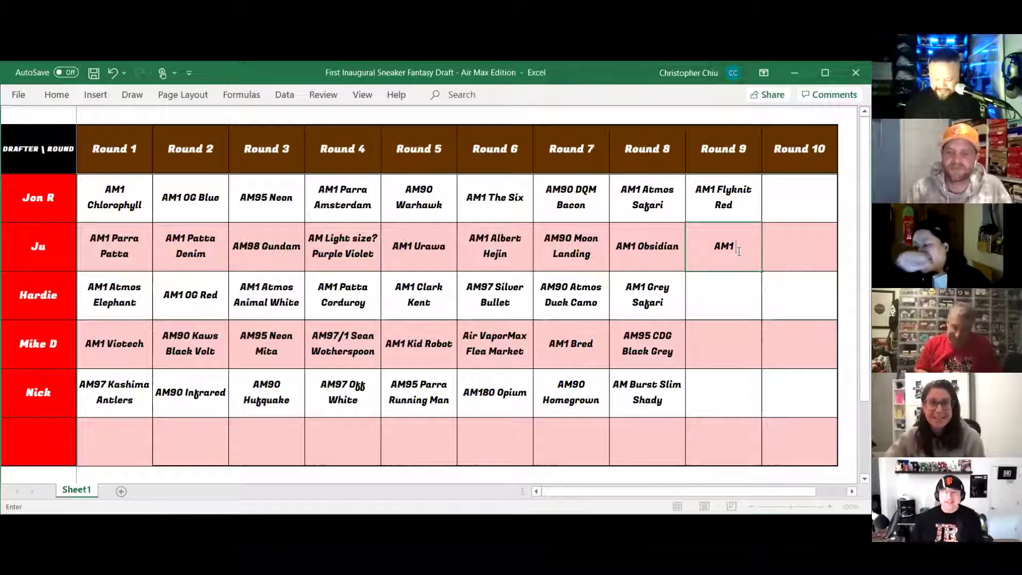
{"action": "type", "text": "Kiss Of d"}
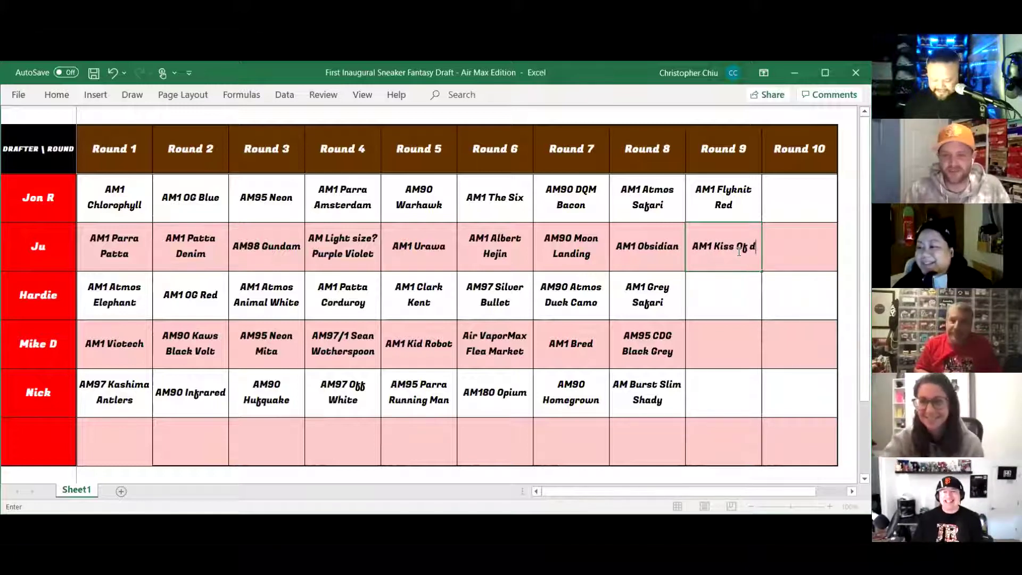
{"action": "type", "text": "eath"}
{"action": "key", "text": "BackSpace"}
{"action": "key", "text": "BackSpace"}
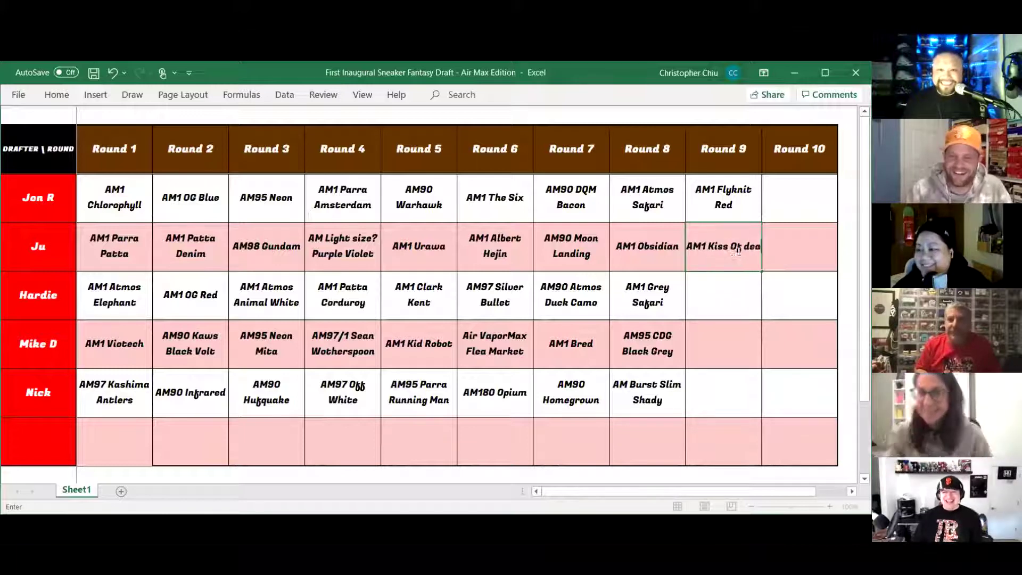
{"action": "key", "text": "BackSpace"}
{"action": "key", "text": "BackSpace"}
{"action": "key", "text": "BackSpace"}
{"action": "type", "text": "De"}
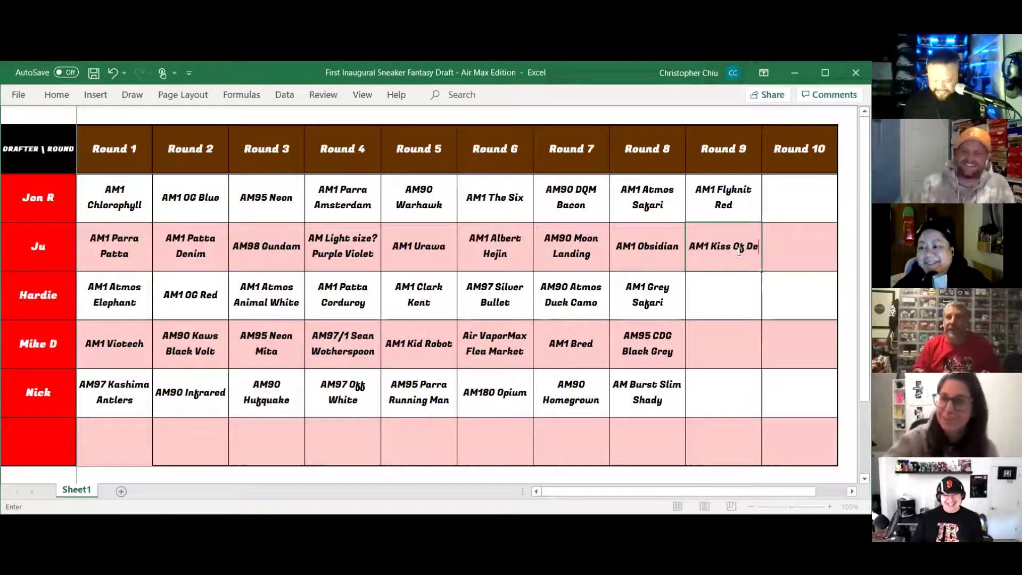
{"action": "type", "text": "ath"}
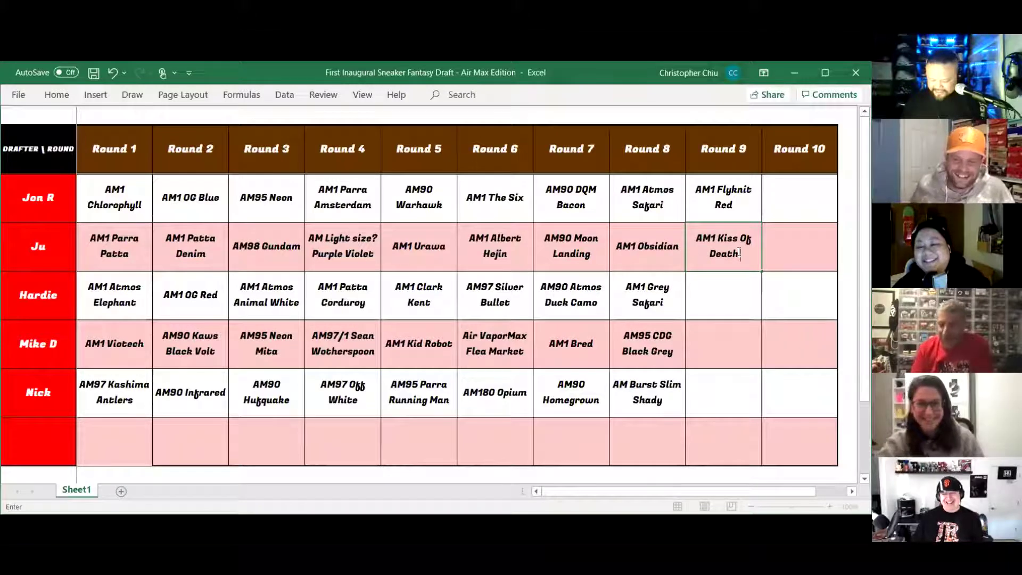
{"action": "type", "text": " 1"}
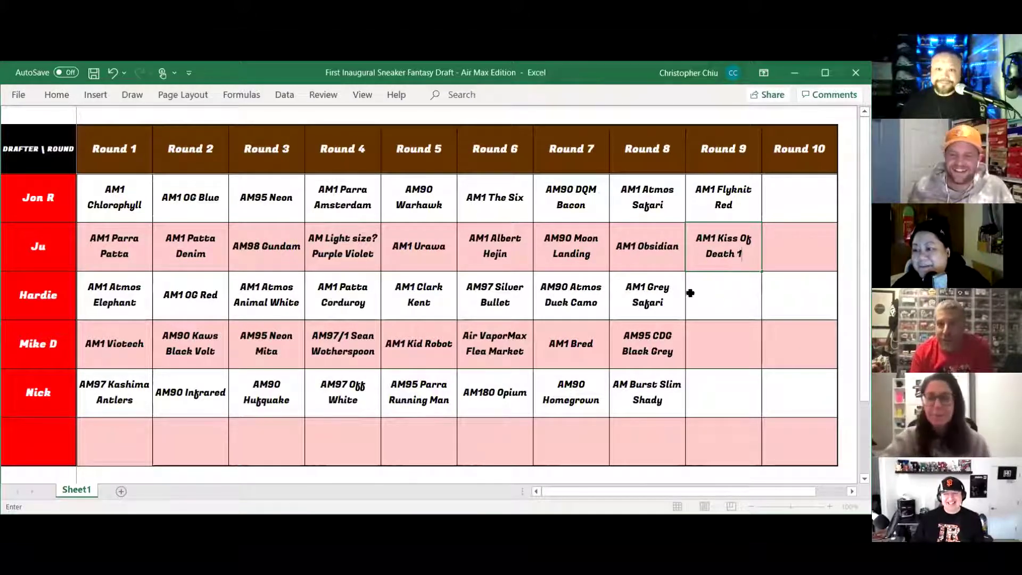
Fill in the third drafter's Round 9 pick as "AM97 Off White Serena".
{"action": "left_click", "coordinate": [733, 302]}
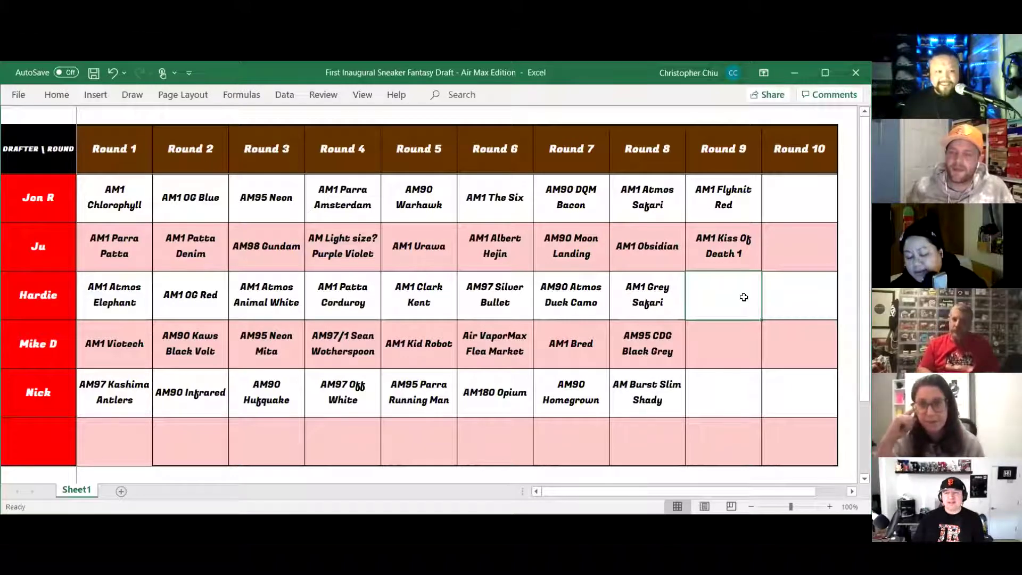
{"action": "type", "text": "AM1 Atmos Ameentrdicalled Hardieo"}
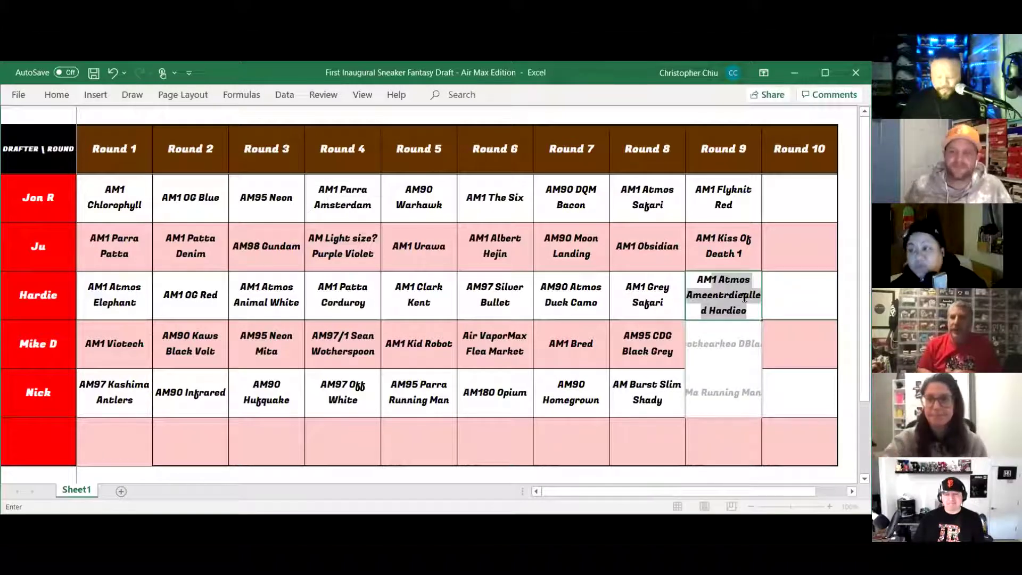
{"action": "type", "text": "AM97"}
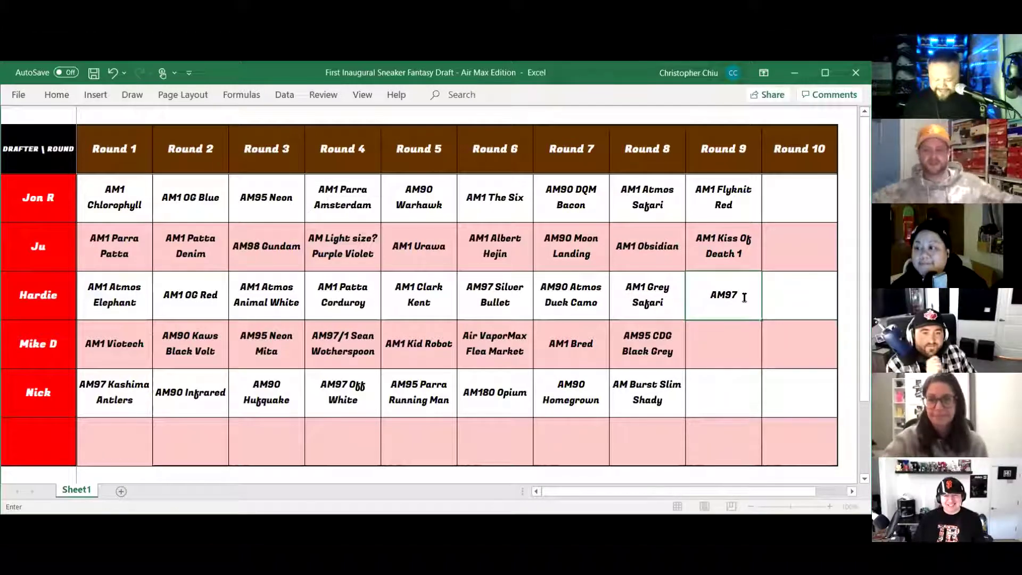
{"action": "type", "text": " O"}
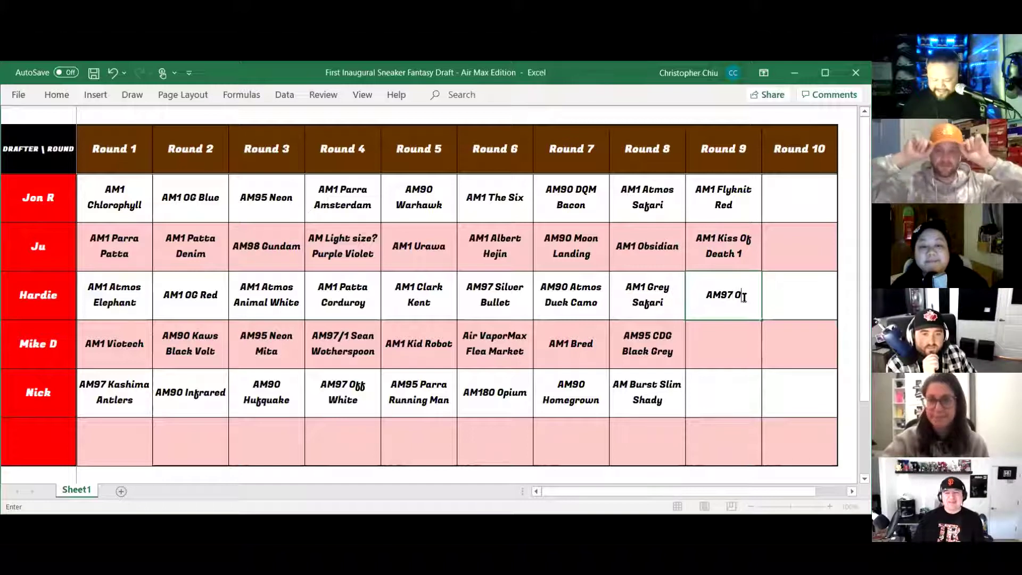
{"action": "type", "text": "ff White Se"}
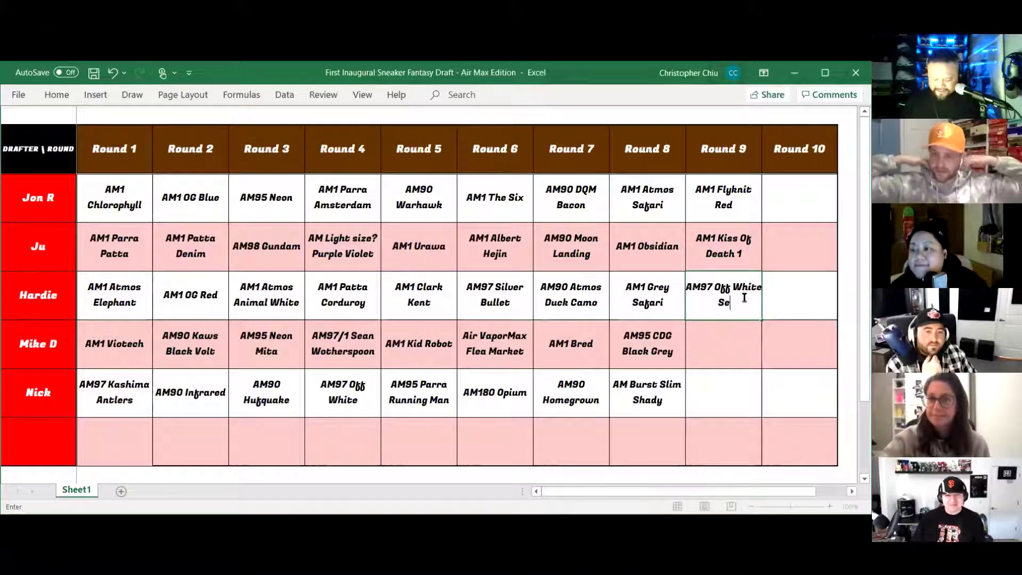
{"action": "type", "text": "rena"}
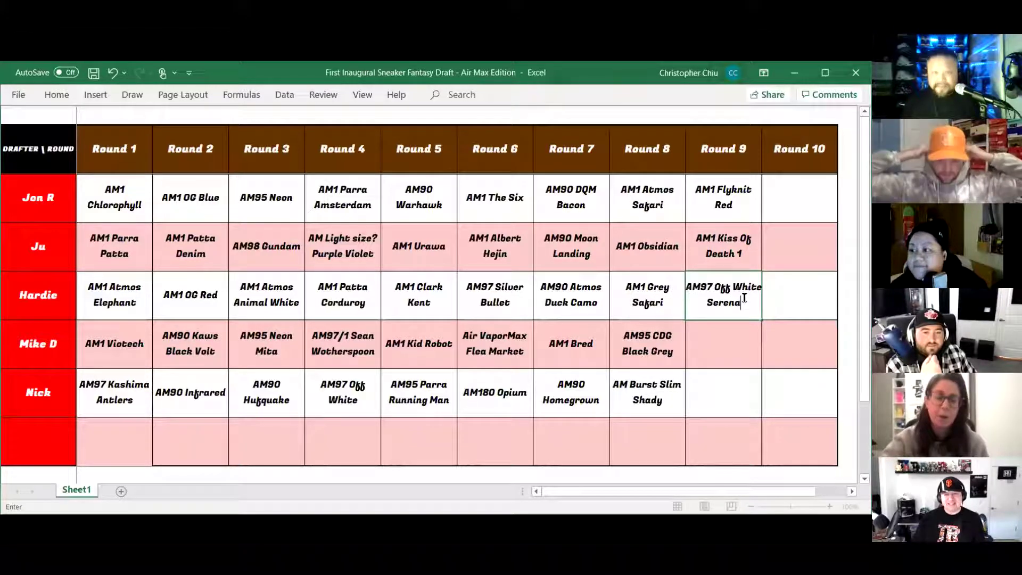
Fill in the fourth drafter's Round 9 pick as "AM1 Master".
{"action": "left_click", "coordinate": [730, 342]}
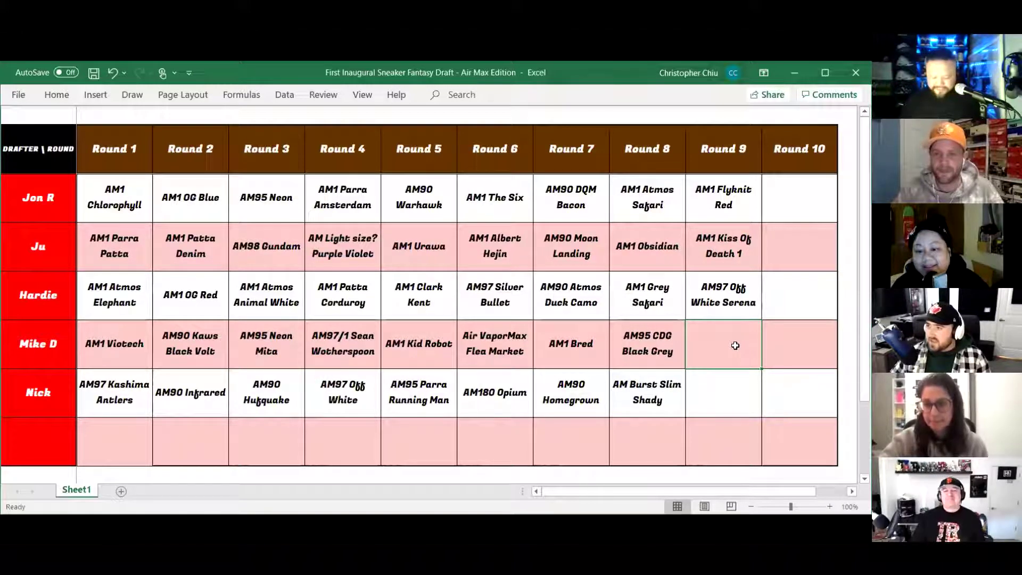
{"action": "type", "text": "AM1"}
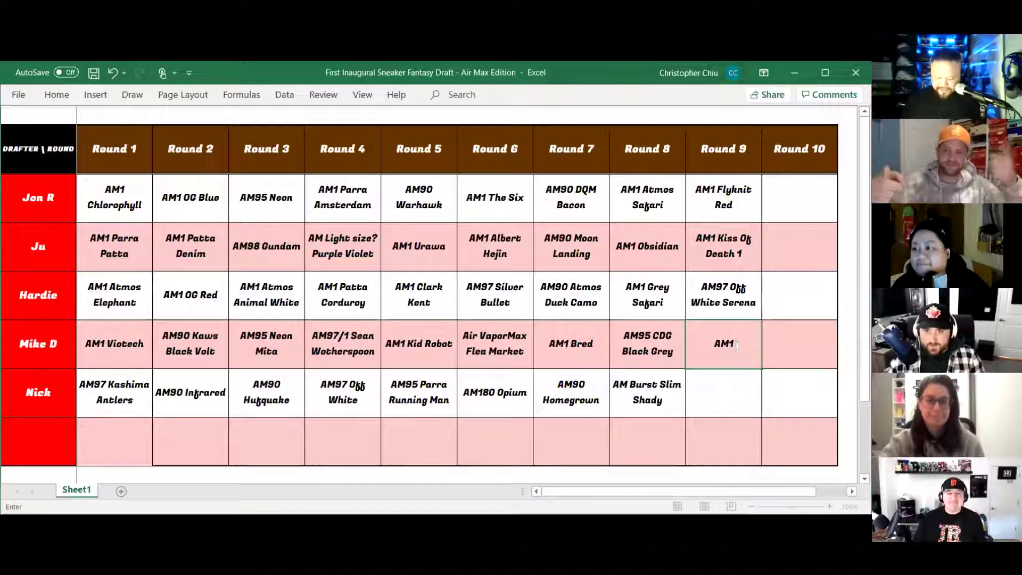
{"action": "type", "text": " Master"}
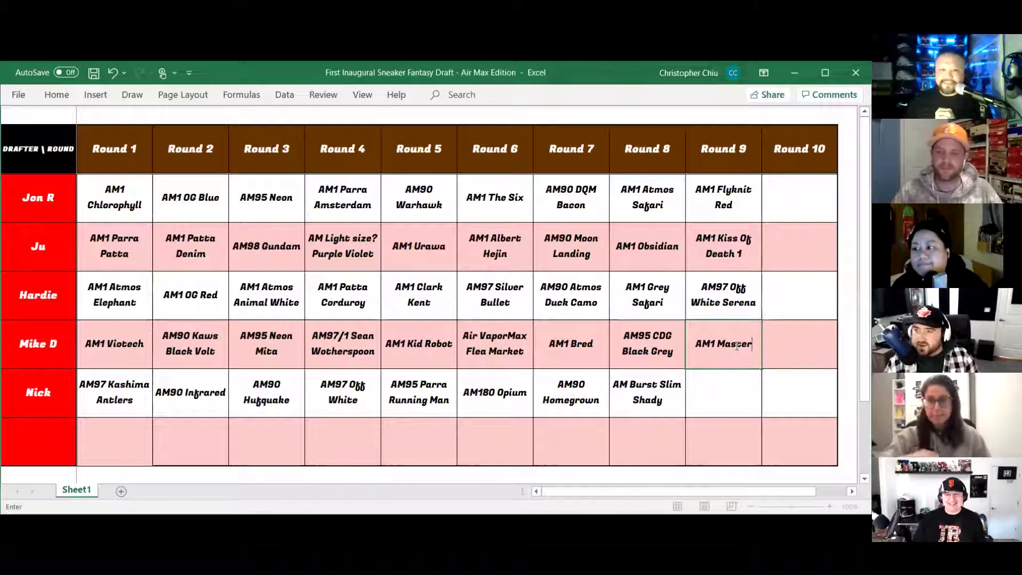
Fill in the fifth drafter's Round 9 pick as "AM1 Grand Piano".
{"action": "left_click", "coordinate": [738, 399]}
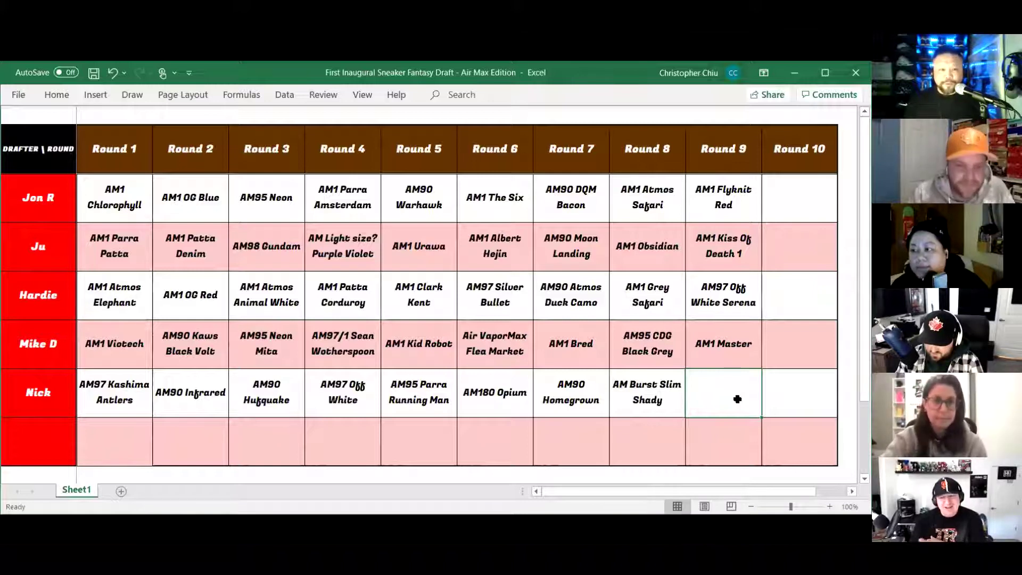
{"action": "type", "text": "AM"}
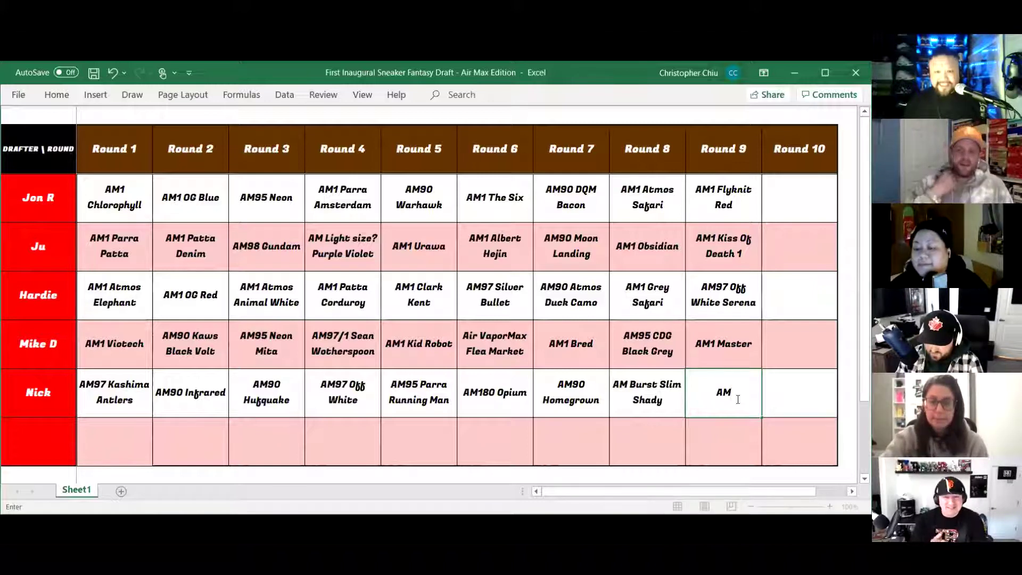
{"action": "type", "text": "1 Gr"}
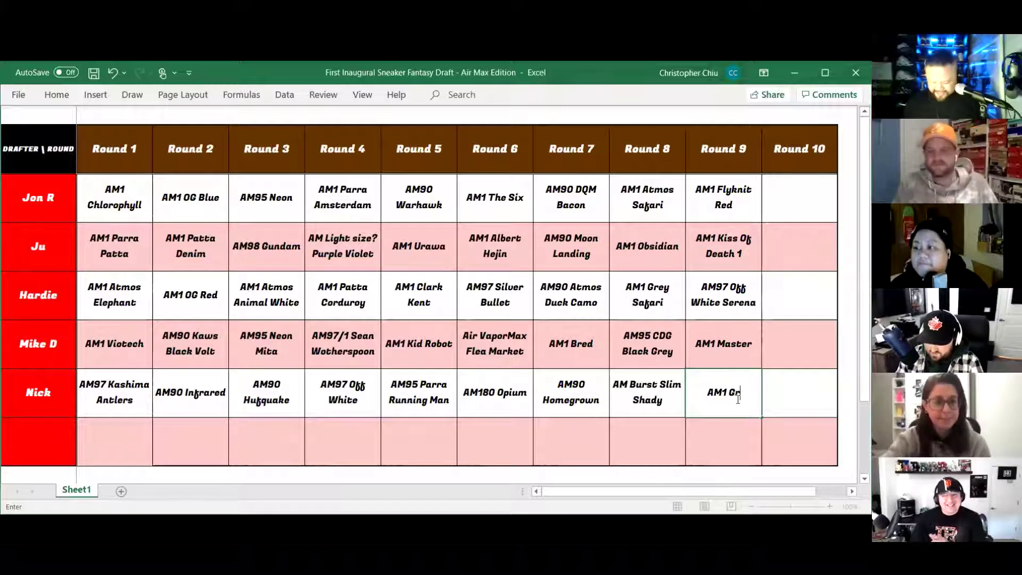
{"action": "type", "text": "and Piano"}
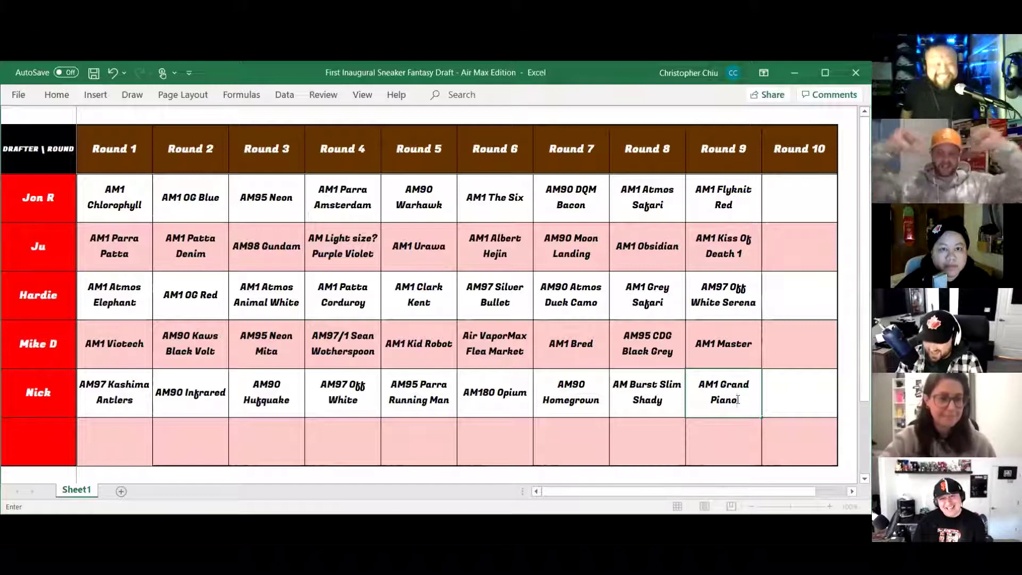
Fill in the fifth drafter's Round 10 pick as "AM95 Stash".
{"action": "left_click", "coordinate": [807, 397]}
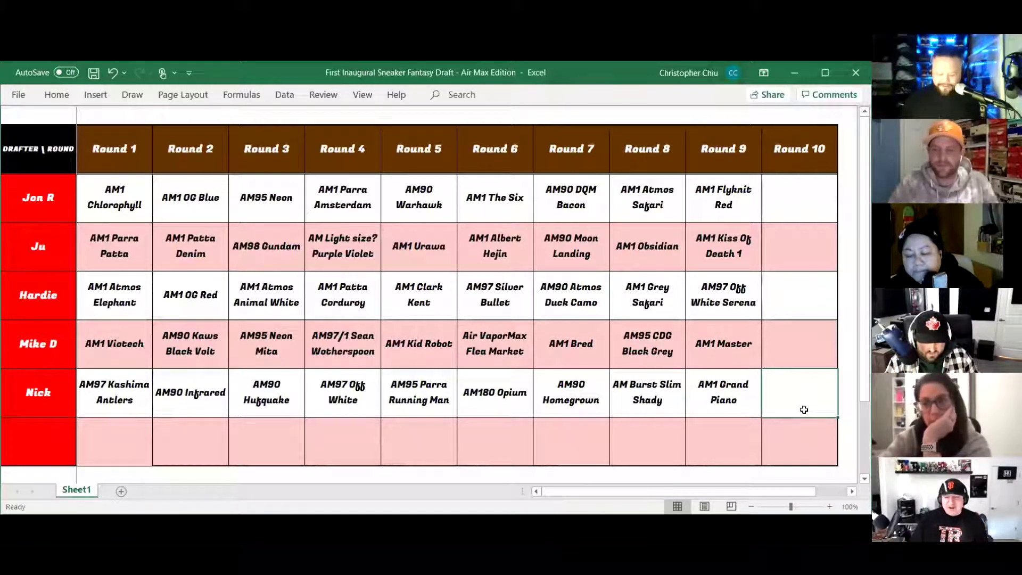
{"action": "type", "text": "AM95"}
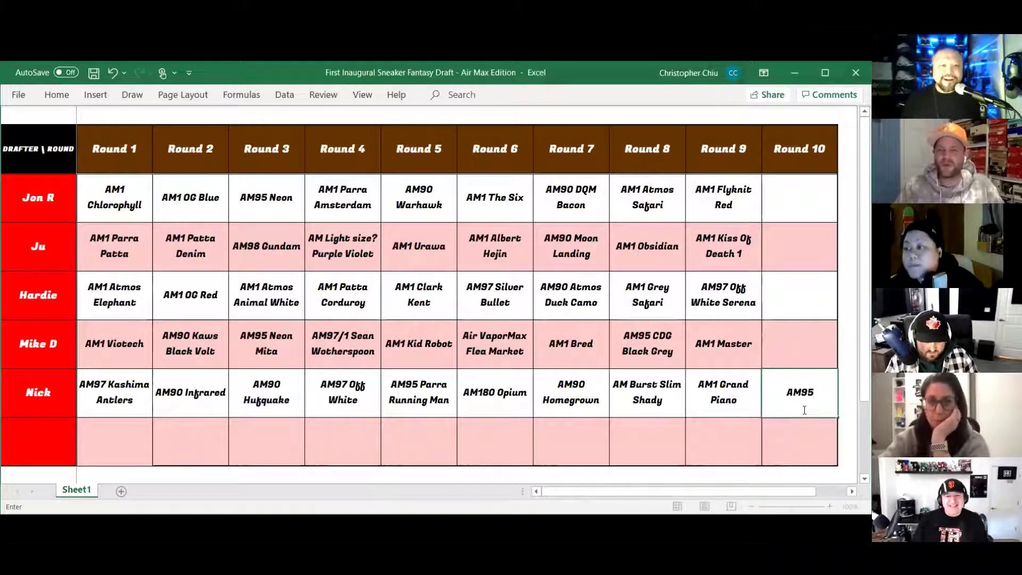
{"action": "type", "text": " Stash"}
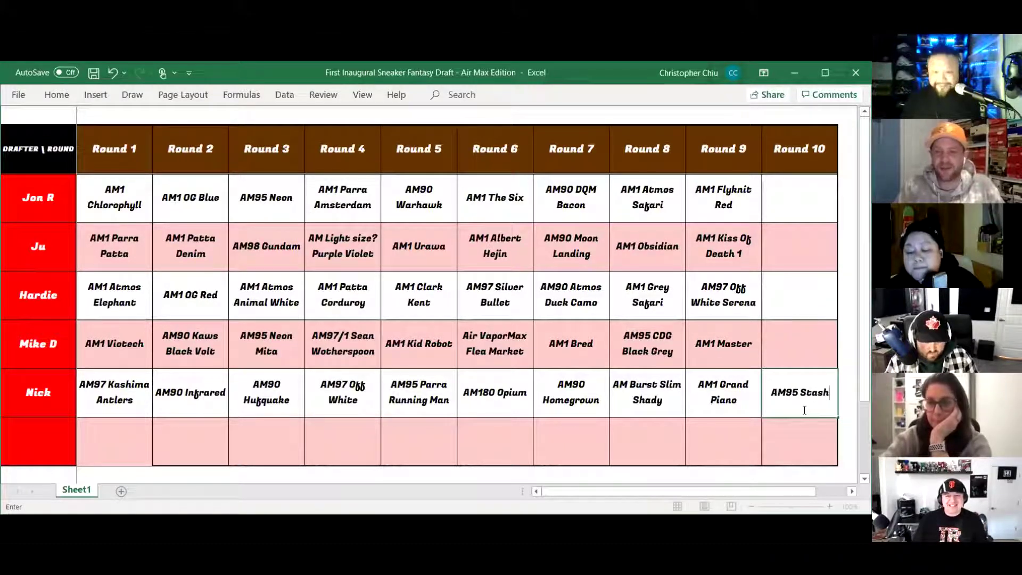
Fill in the fourth drafter's Round 10 pick as "AM95 Freddy Krueger", overriding the autocomplete suggestion.
{"action": "left_click", "coordinate": [807, 345]}
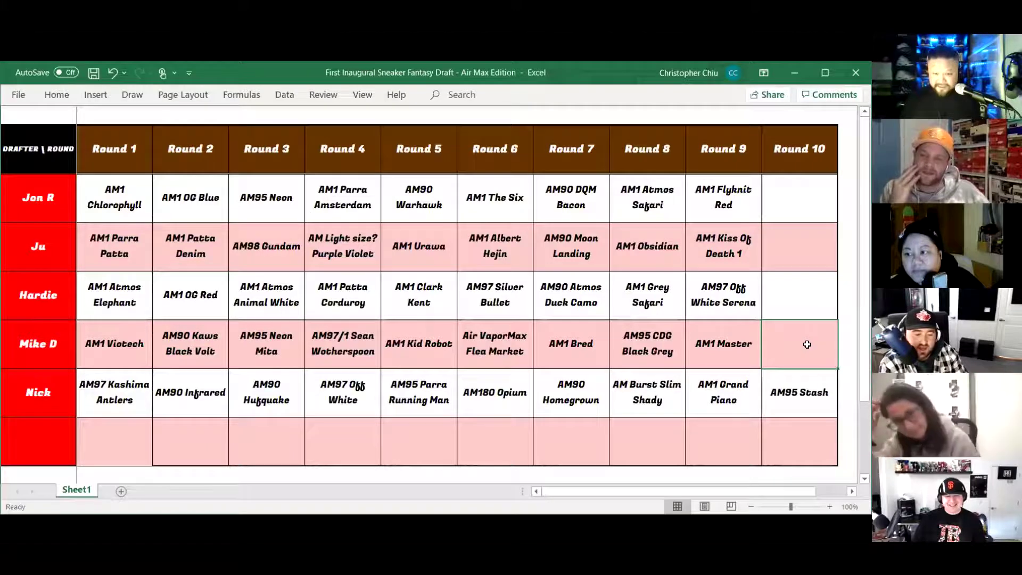
{"action": "type", "text": "AM95 S"}
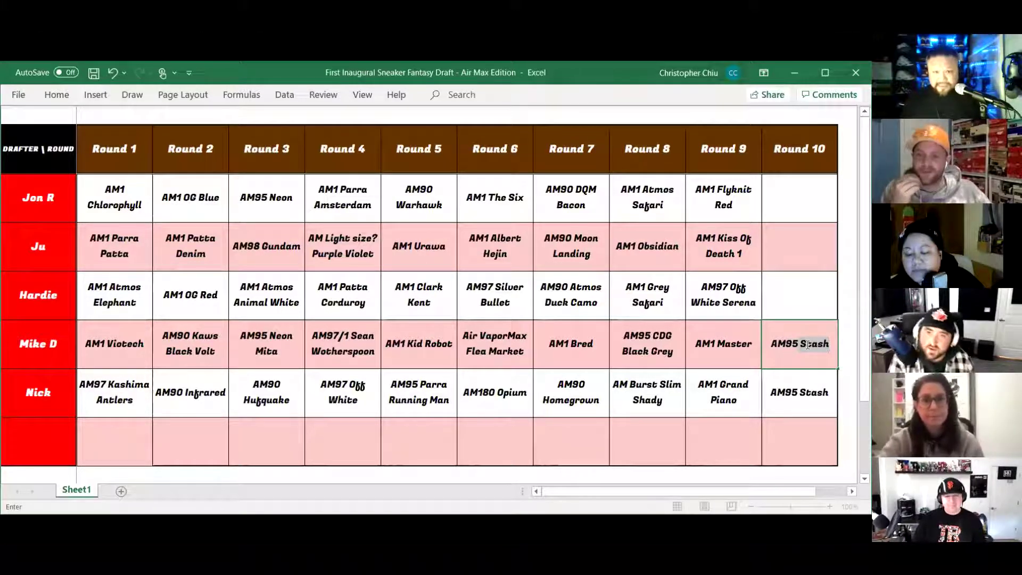
{"action": "key", "text": "BackSpace"}
{"action": "key", "text": "BackSpace"}
{"action": "type", "text": "Fredd"}
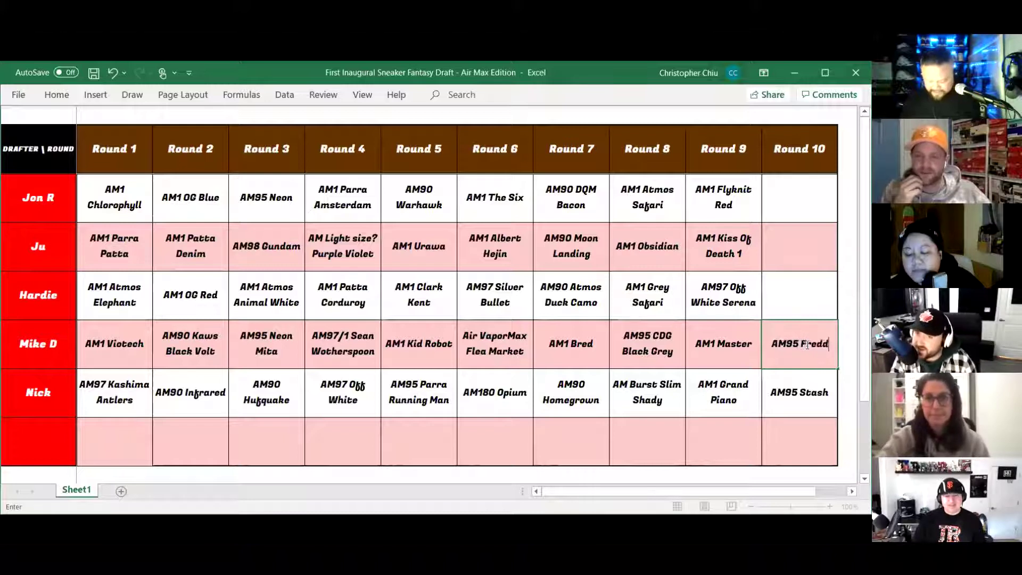
{"action": "type", "text": "y KRueger"}
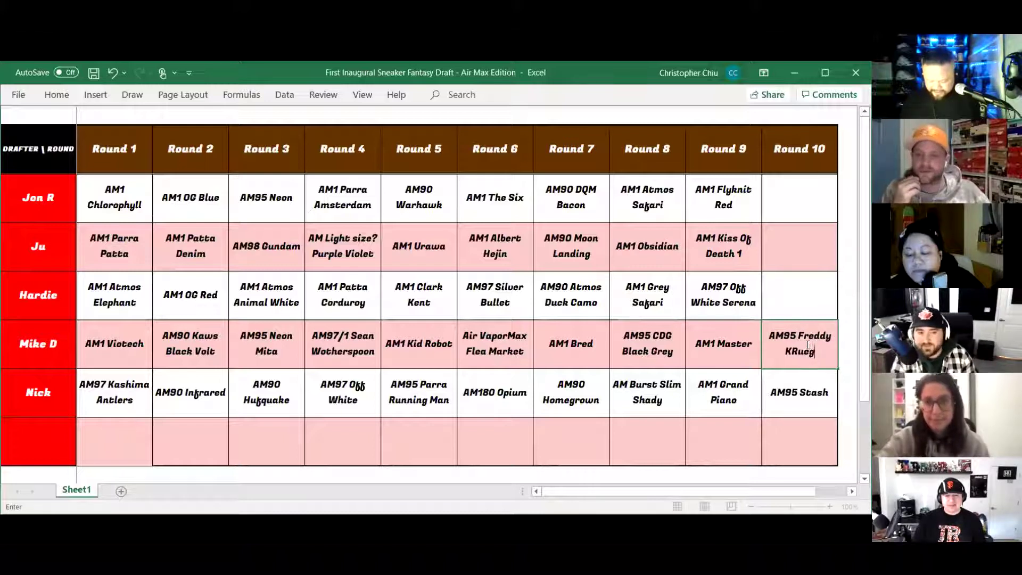
{"action": "key", "text": "BackSpace"}
{"action": "key", "text": "BackSpace"}
{"action": "key", "text": "BackSpace"}
{"action": "key", "text": "BackSpace"}
{"action": "key", "text": "BackSpace"}
{"action": "key", "text": "BackSpace"}
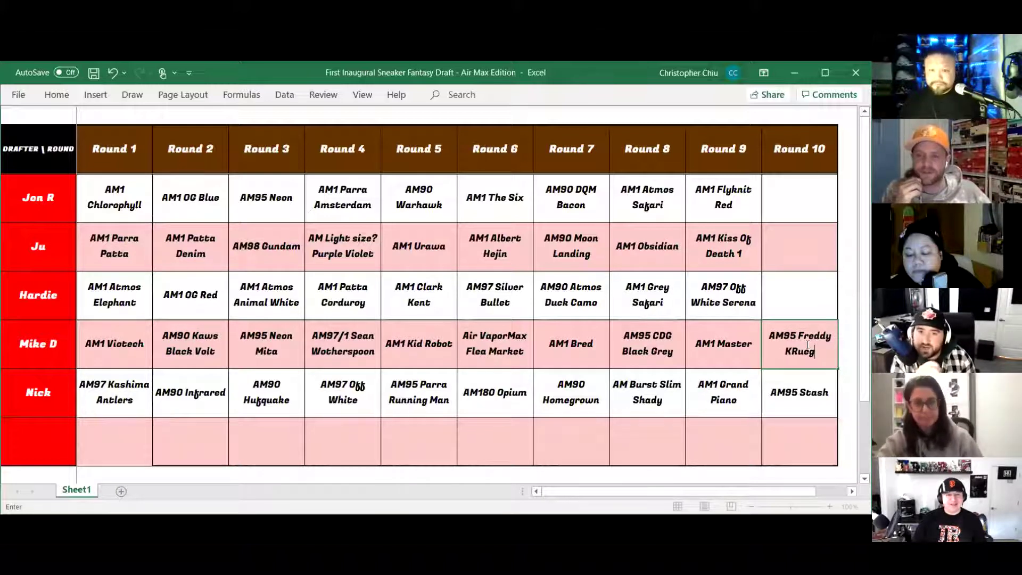
{"action": "type", "text": "rueger"}
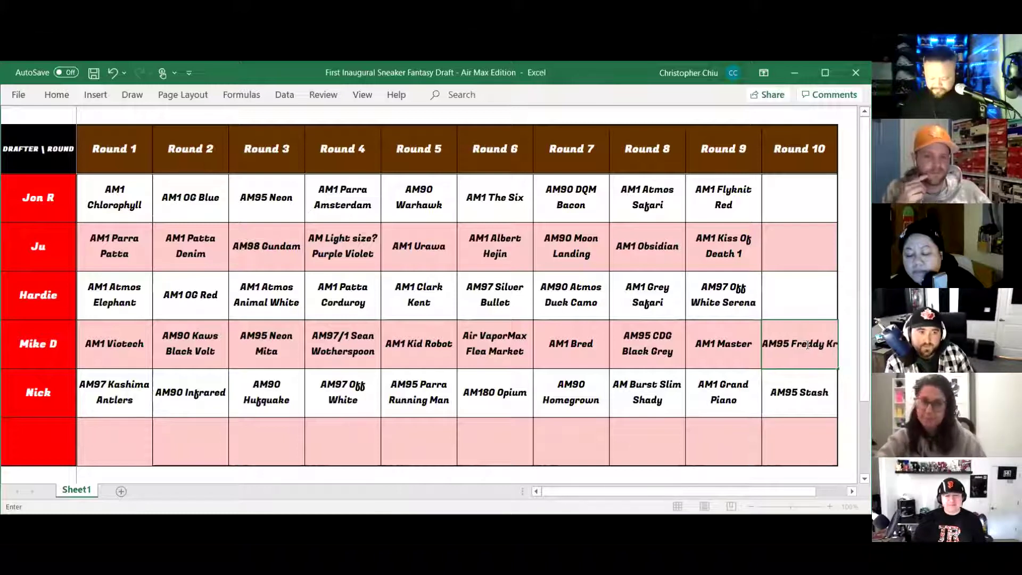
Fill in the third drafter's Round 10 pick as "AM95 Atmos Animal White".
{"action": "left_click", "coordinate": [812, 294]}
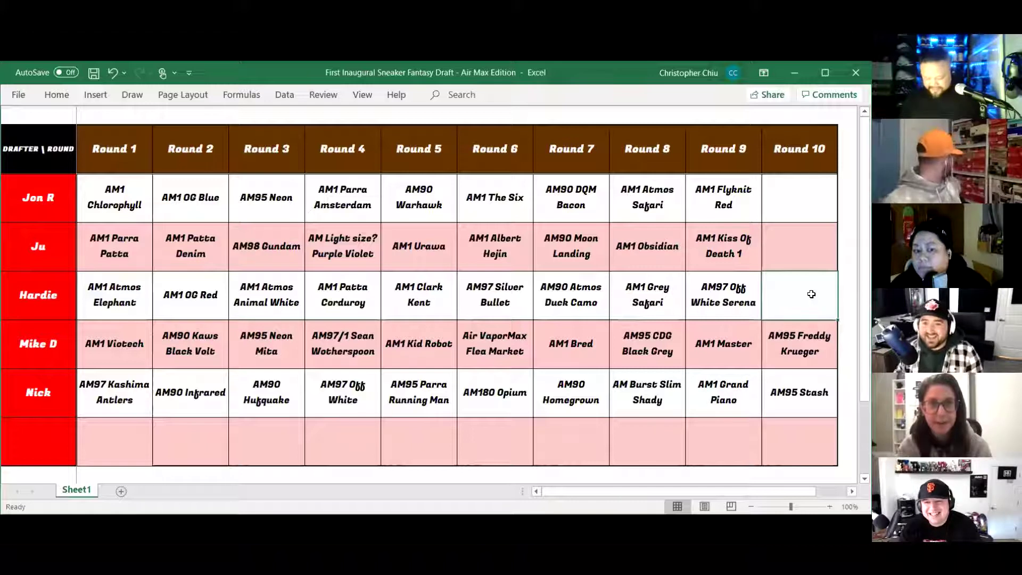
{"action": "type", "text": "AM95"}
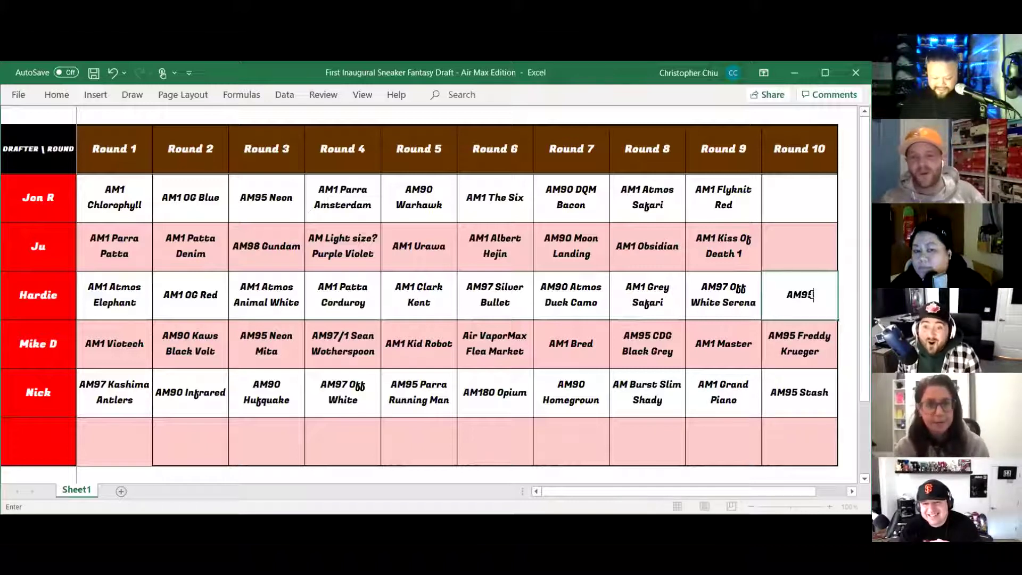
{"action": "type", "text": " Atmos "}
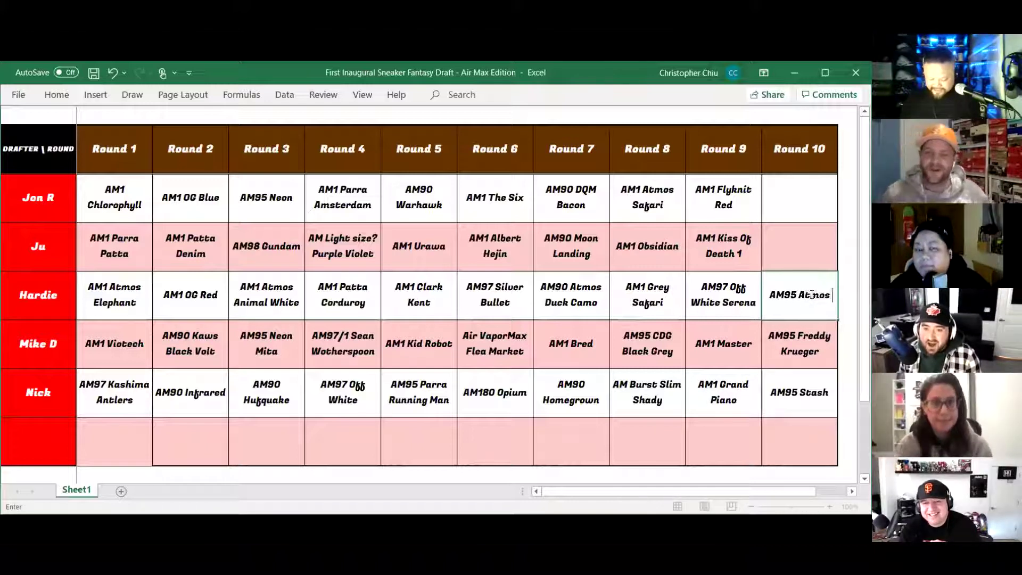
{"action": "type", "text": "Animal Whi"}
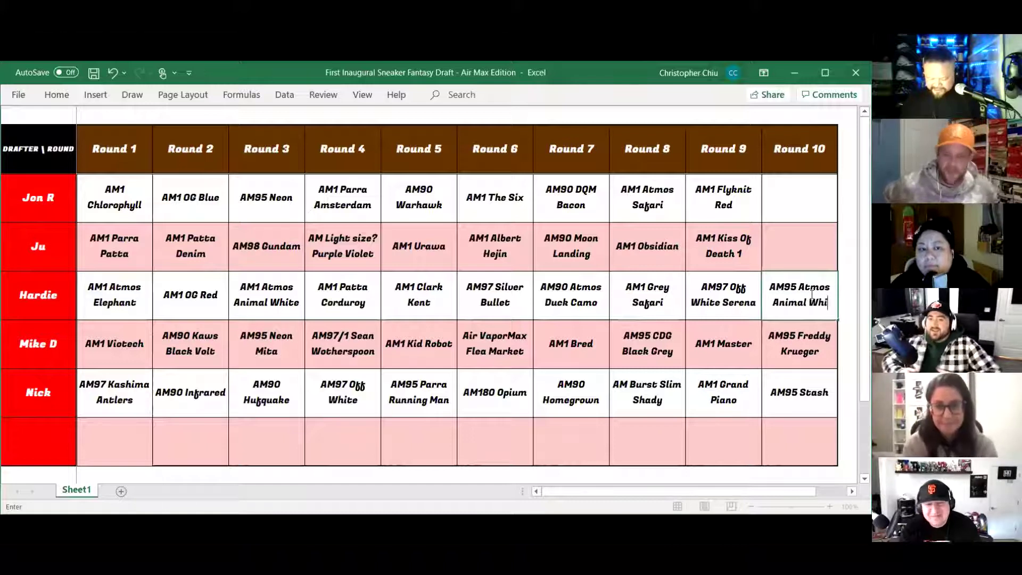
{"action": "type", "text": "te"}
Fill in the second drafter's Round 10 pick as "AM1 Lucky Green" and move to the first drafter's Round 10 cell.
{"action": "left_click", "coordinate": [796, 249]}
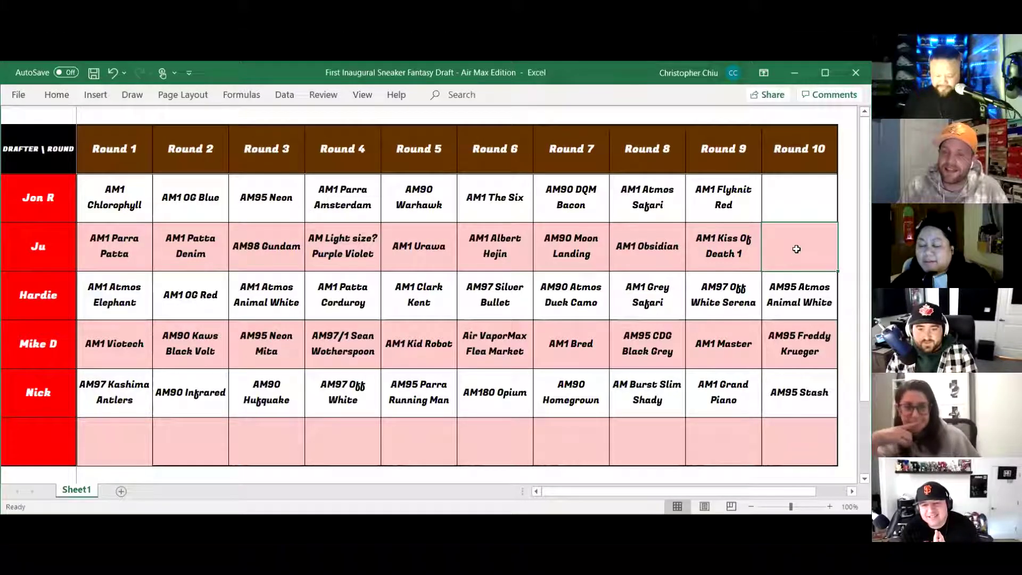
{"action": "type", "text": "AM"}
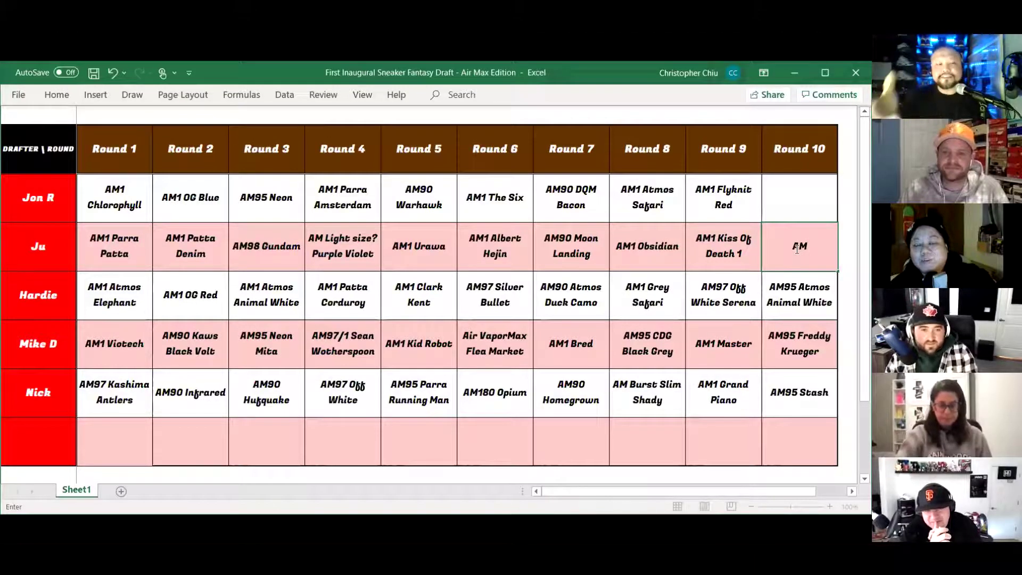
{"action": "type", "text": "1 "}
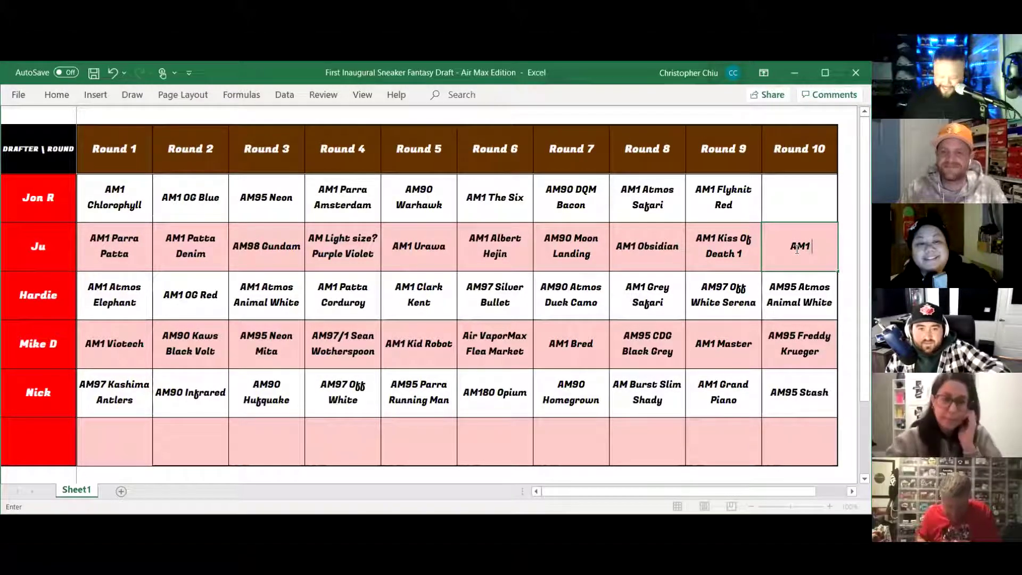
{"action": "type", "text": "Lucky green"}
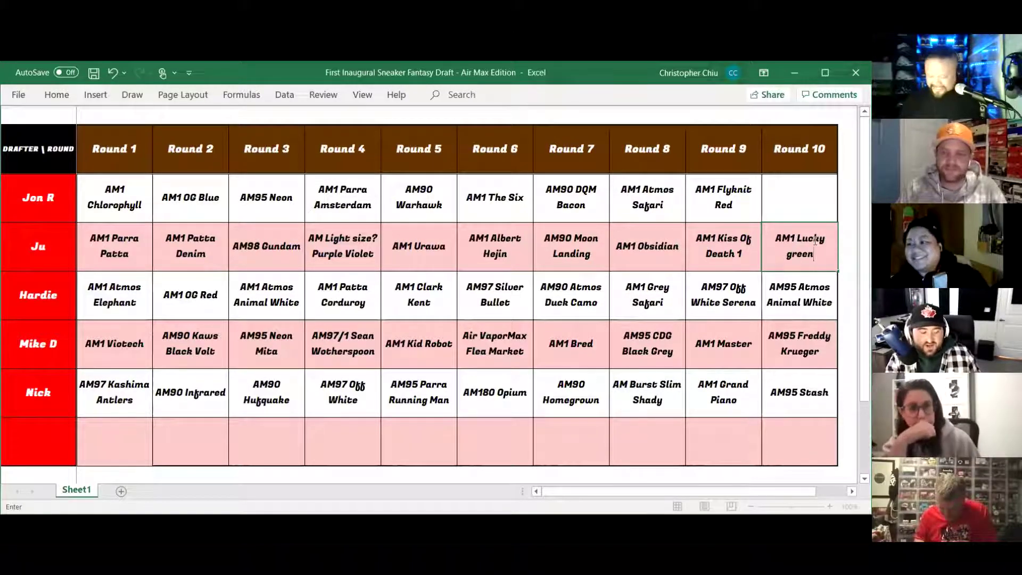
{"action": "key", "text": "BackSpace"}
{"action": "key", "text": "BackSpace"}
{"action": "key", "text": "BackSpace"}
{"action": "key", "text": "BackSpace"}
{"action": "key", "text": "BackSpace"}
{"action": "key", "text": "BackSpace"}
{"action": "type", "text": "Green"}
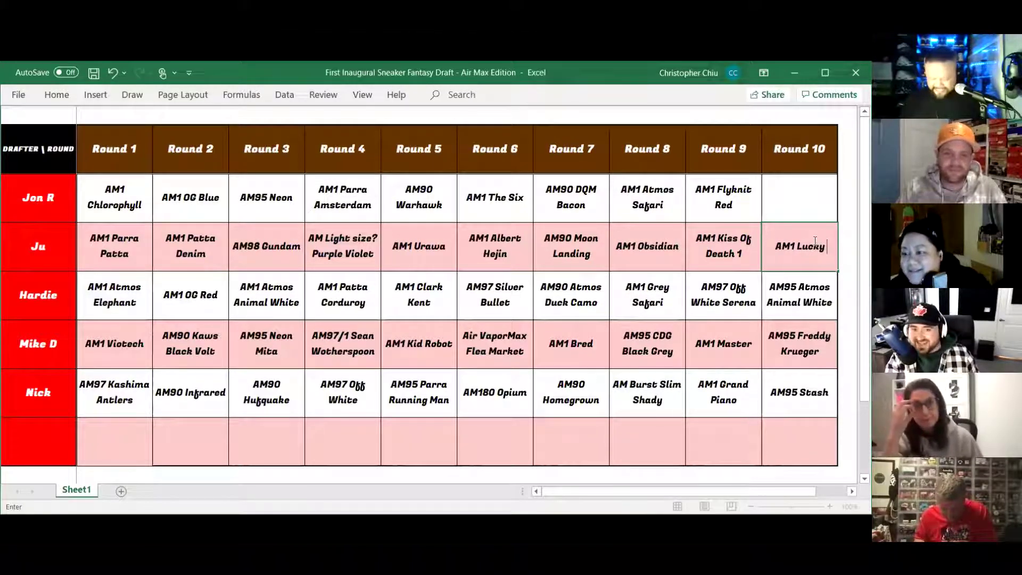
{"action": "left_click", "coordinate": [794, 207]}
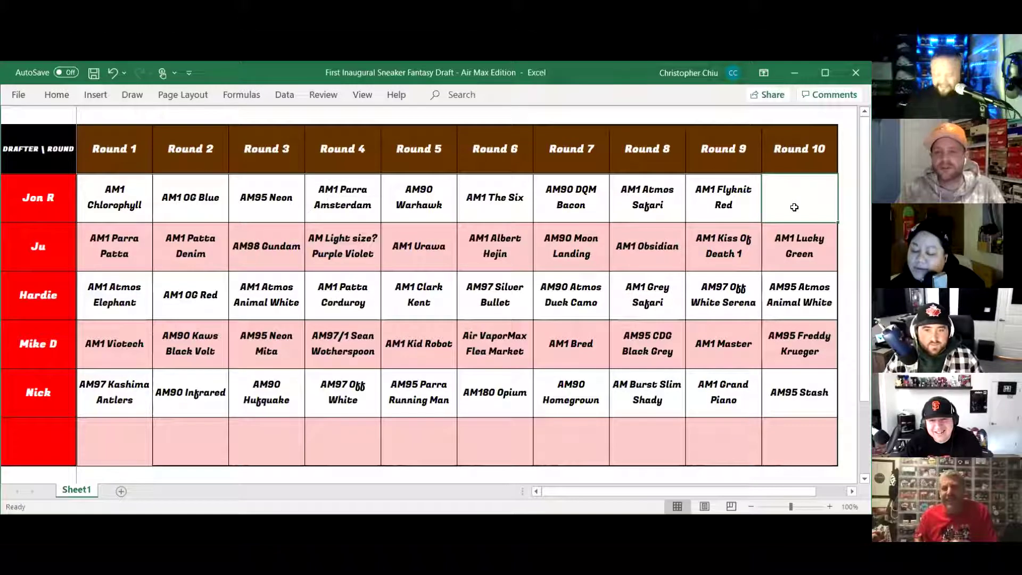
{"action": "type", "text": "N"}
{"action": "key", "text": "BackSpace"}
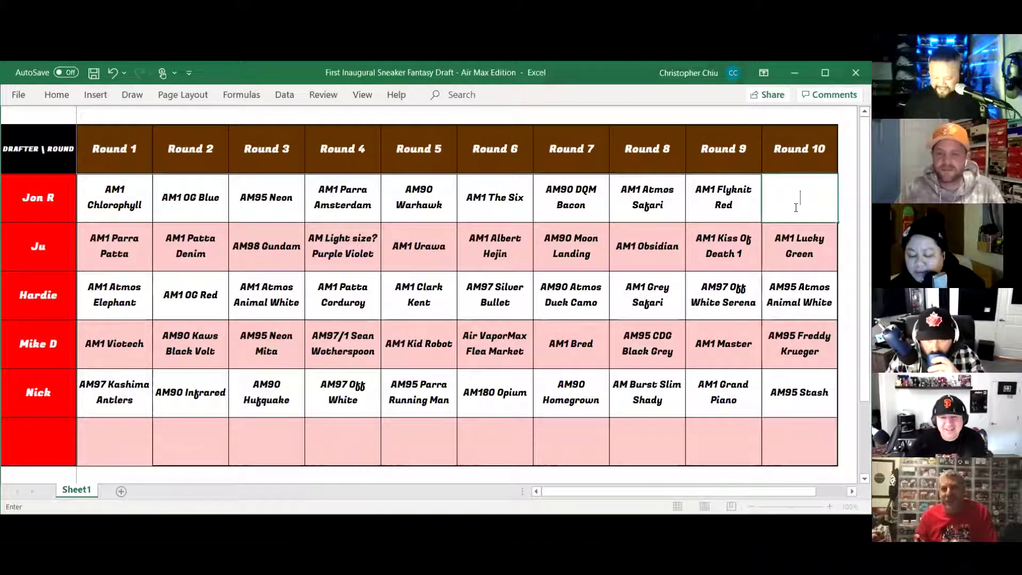
{"action": "type", "text": "Air For"}
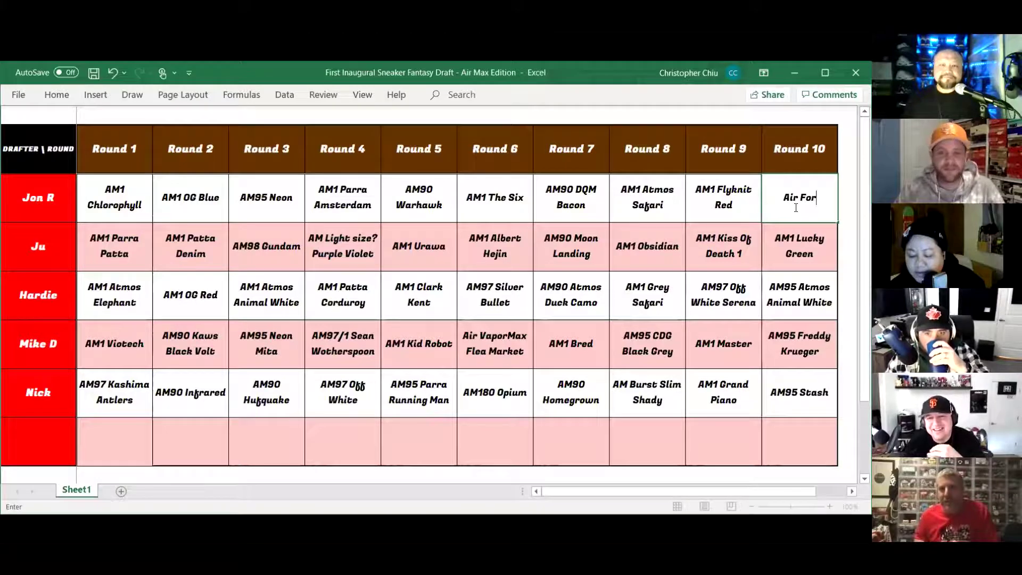
{"action": "key", "text": "BackSpace"}
{"action": "key", "text": "BackSpace"}
{"action": "key", "text": "BackSpace"}
{"action": "key", "text": "BackSpace"}
{"action": "key", "text": "BackSpace"}
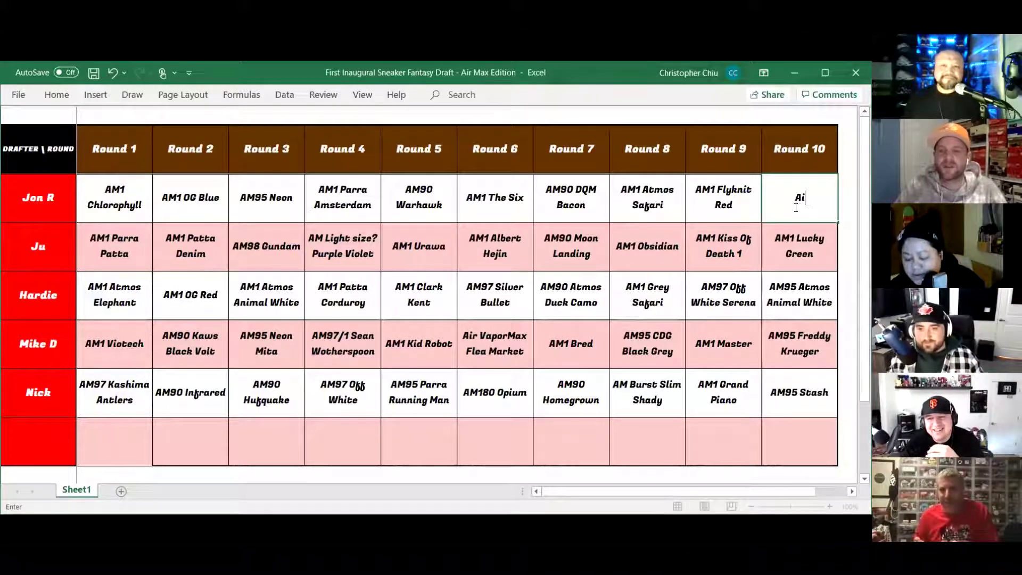
{"action": "key", "text": "BackSpace"}
{"action": "key", "text": "BackSpace"}
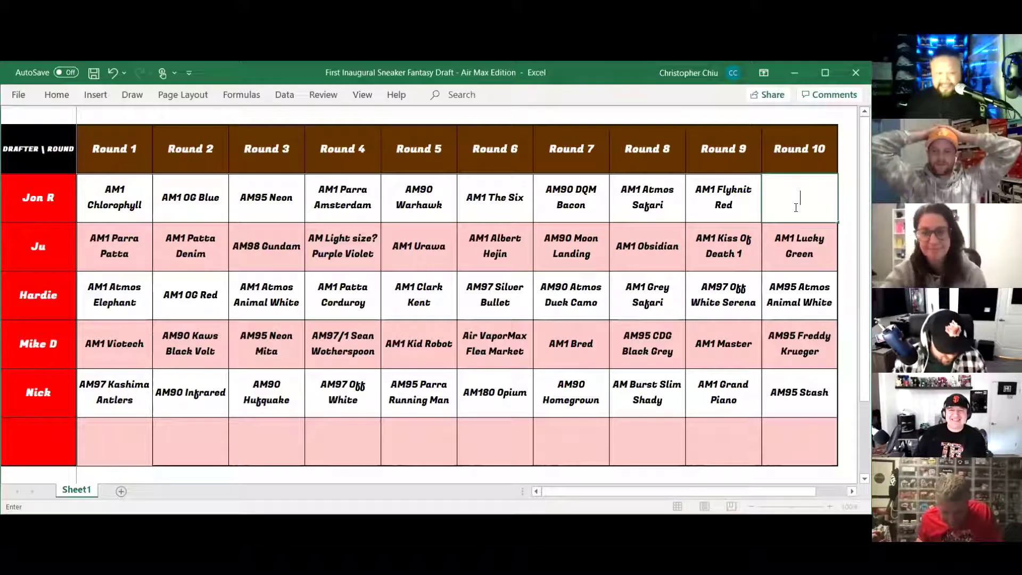
Fill in the first drafter's Round 10 pick as "AM1 Chilly".
{"action": "type", "text": "A"}
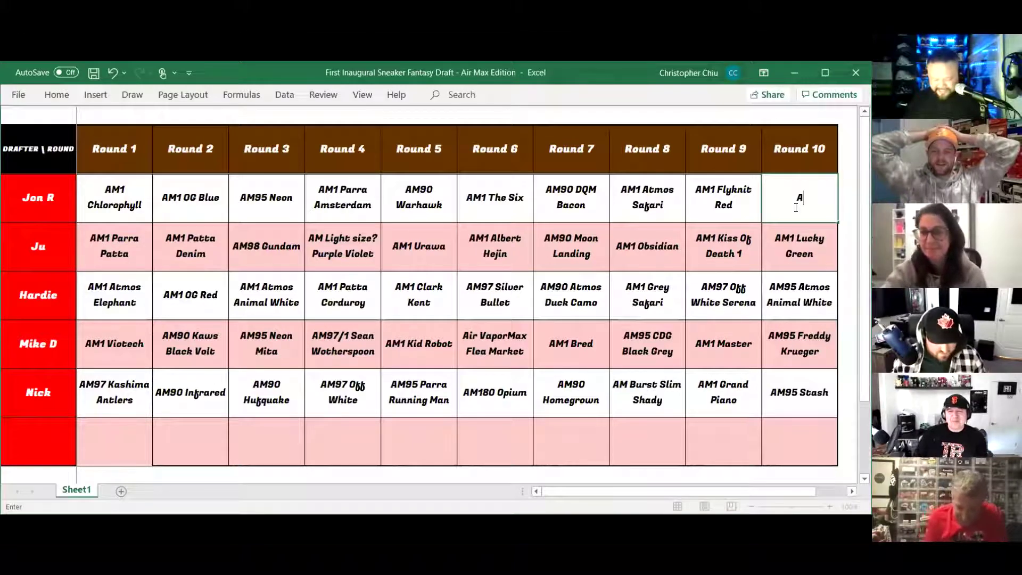
{"action": "type", "text": "M1 Chill"}
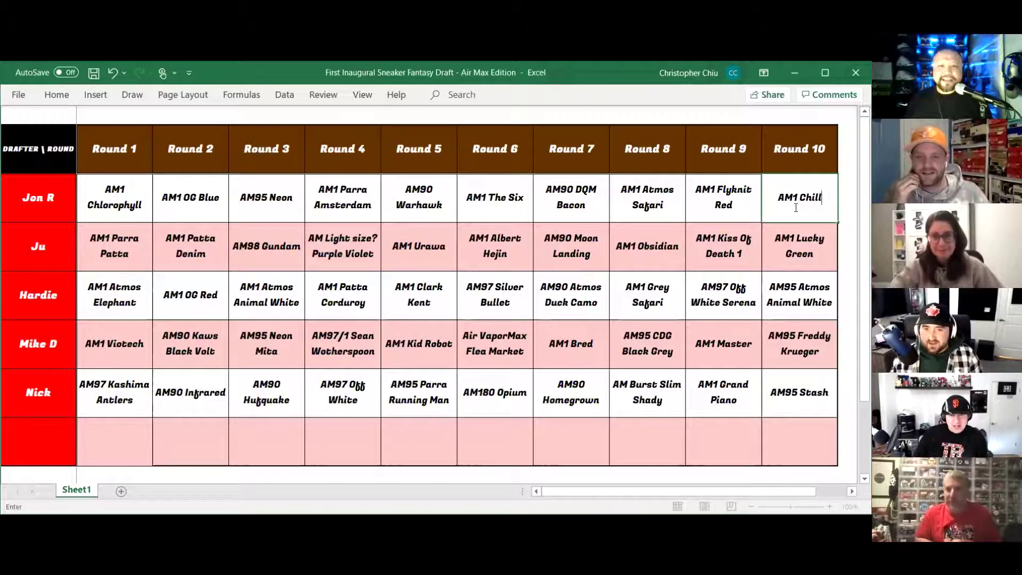
{"action": "type", "text": "y"}
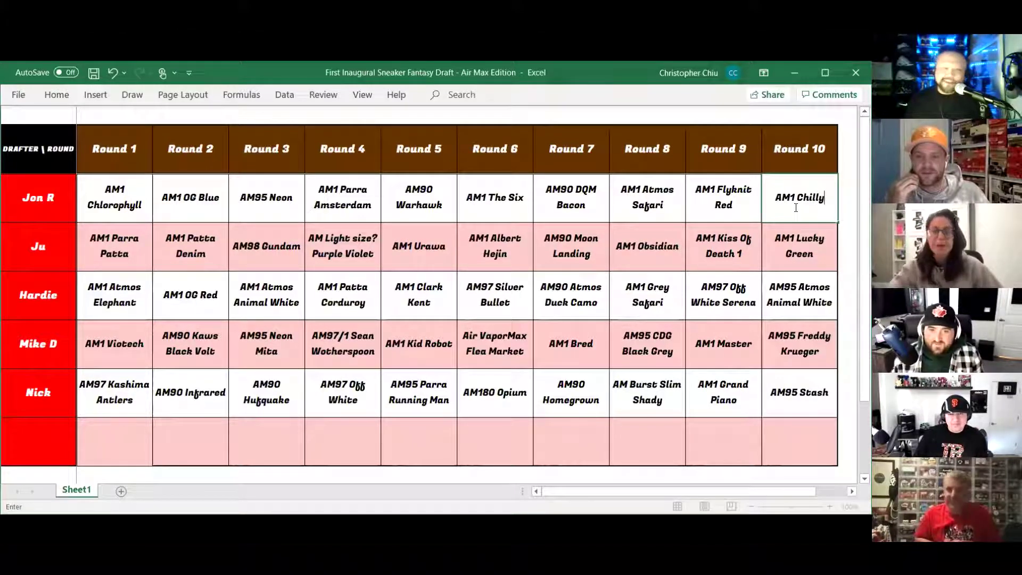
{"action": "type", "text": "s"}
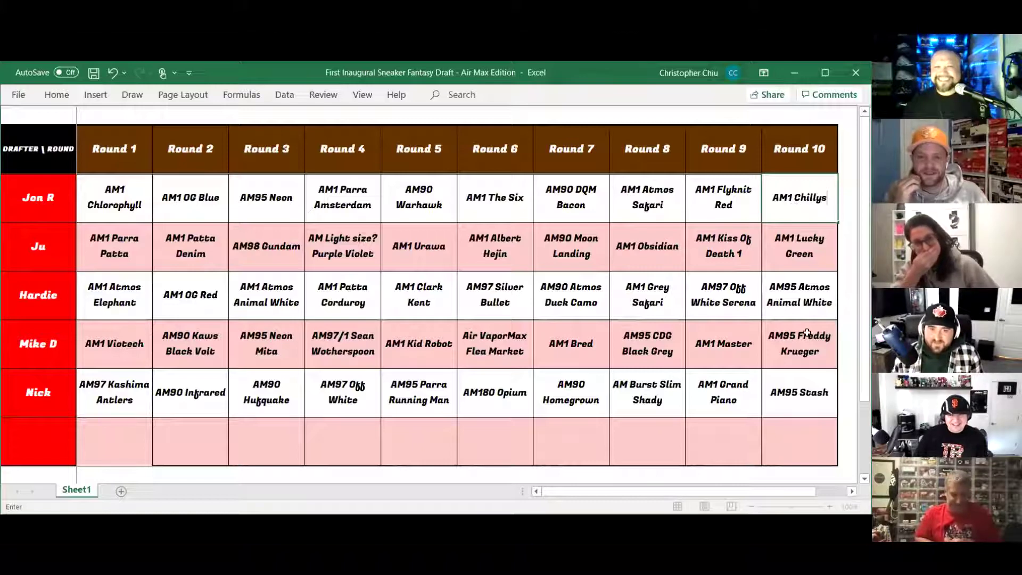
{"action": "key", "text": "BackSpace"}
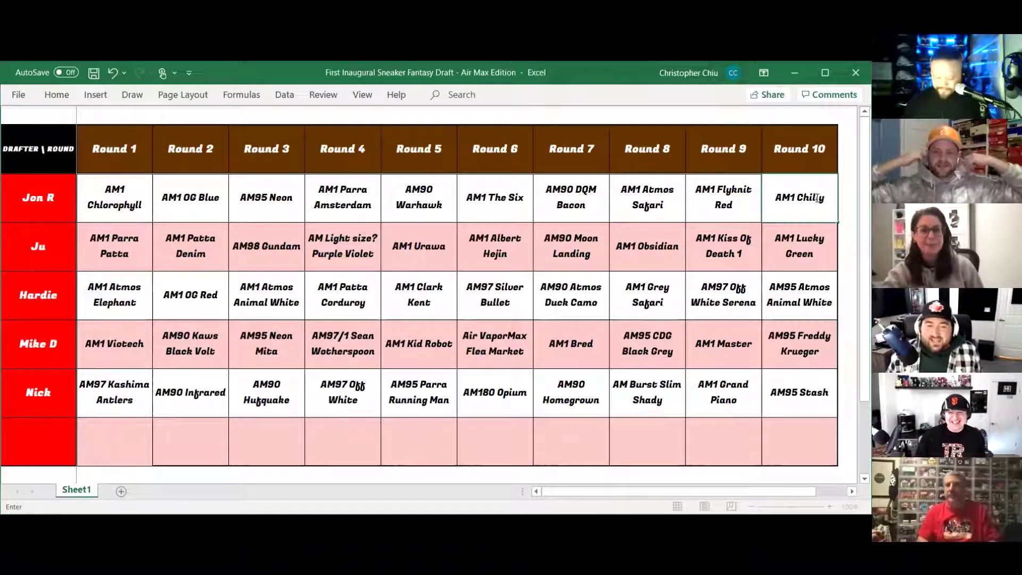
{"action": "key", "text": "BackSpace"}
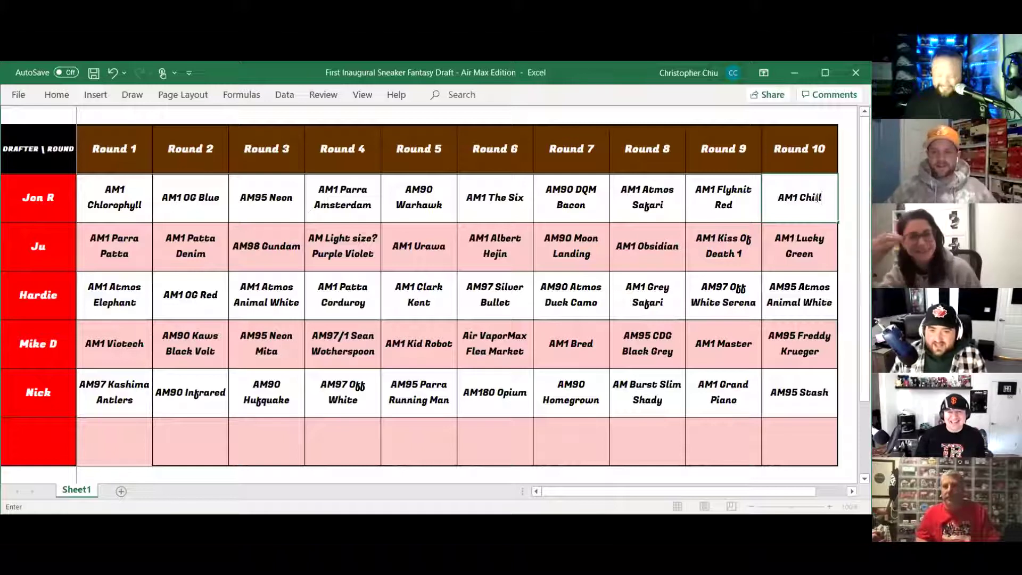
{"action": "type", "text": "y"}
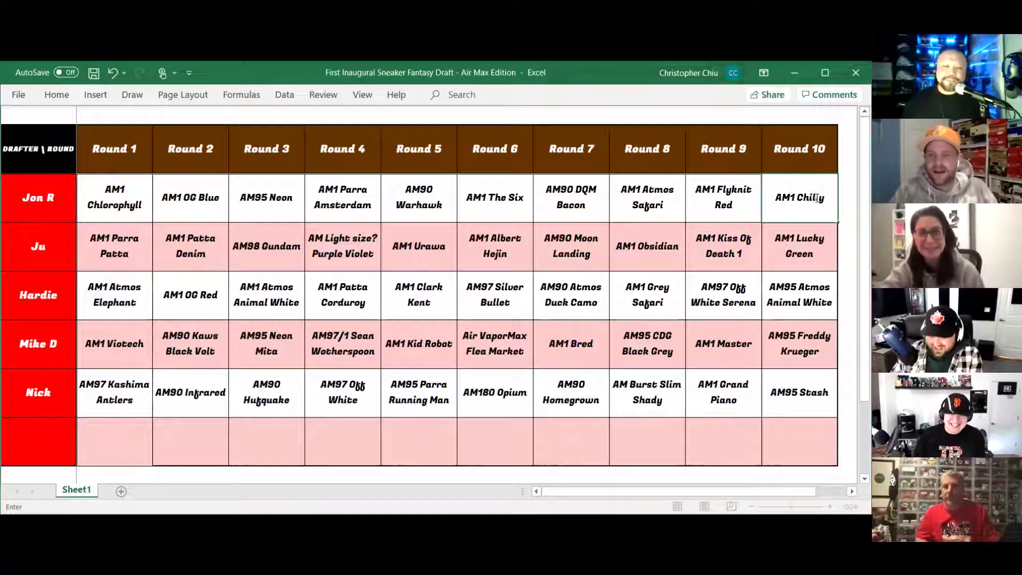